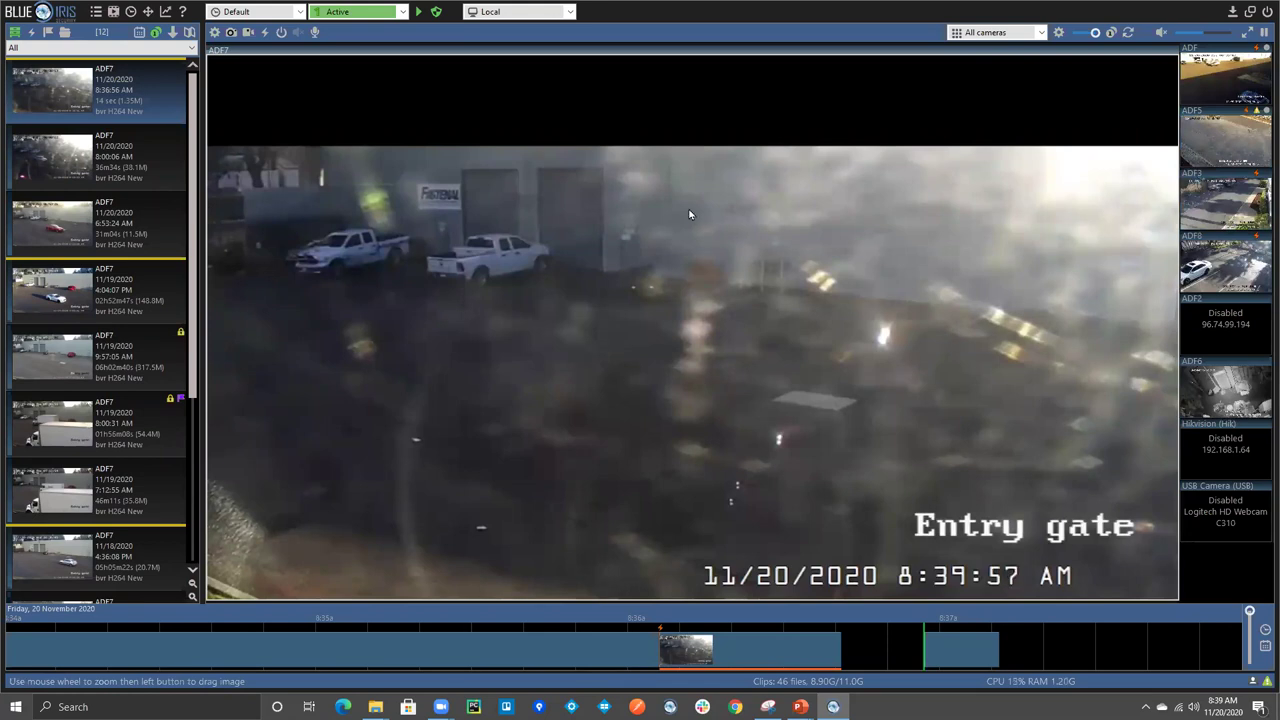
Remove the upper band and a vertical strip near the middle from Zone A in ADF7's motion zones and save the settings.
right_click(676, 88)
left_click(737, 103)
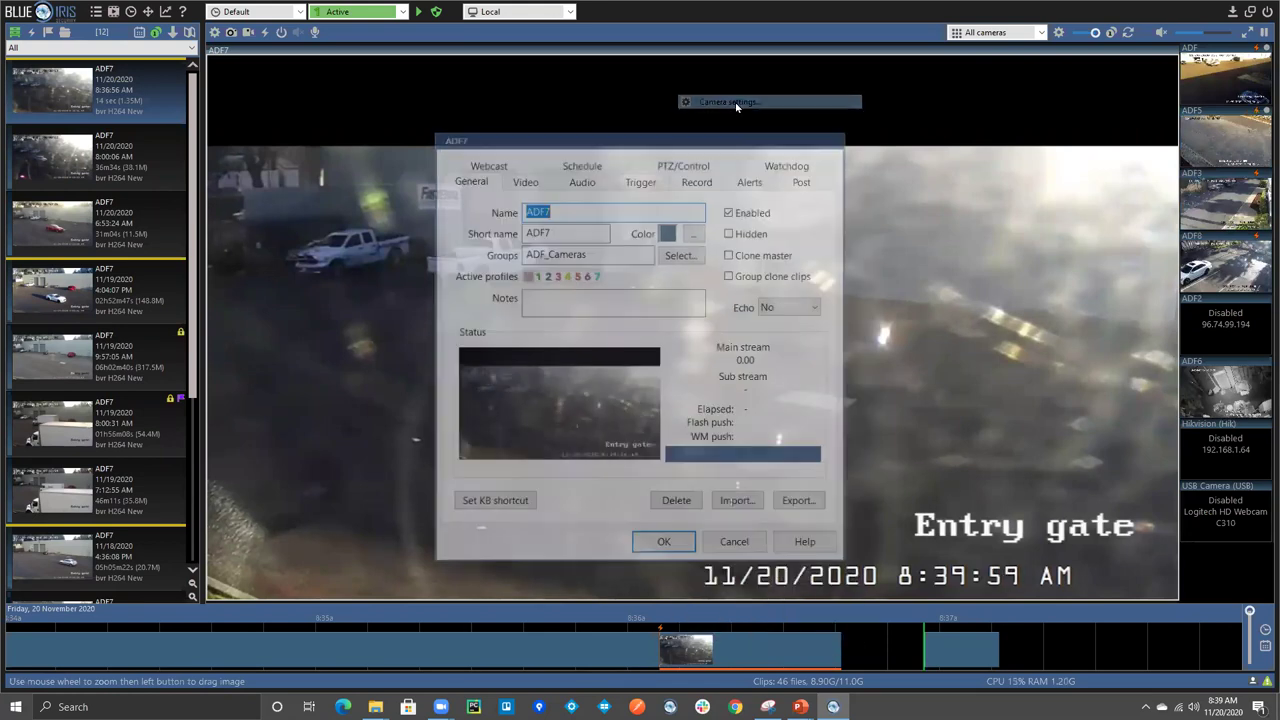
left_click(641, 180)
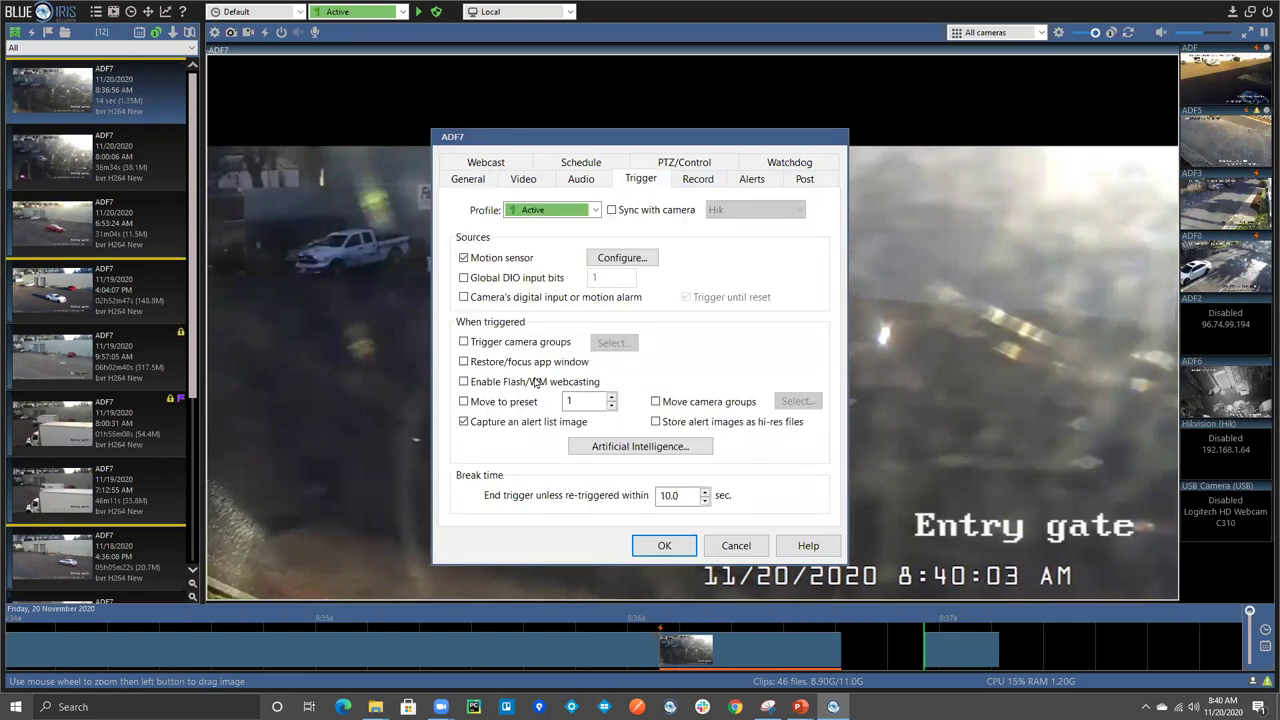
left_click(621, 258)
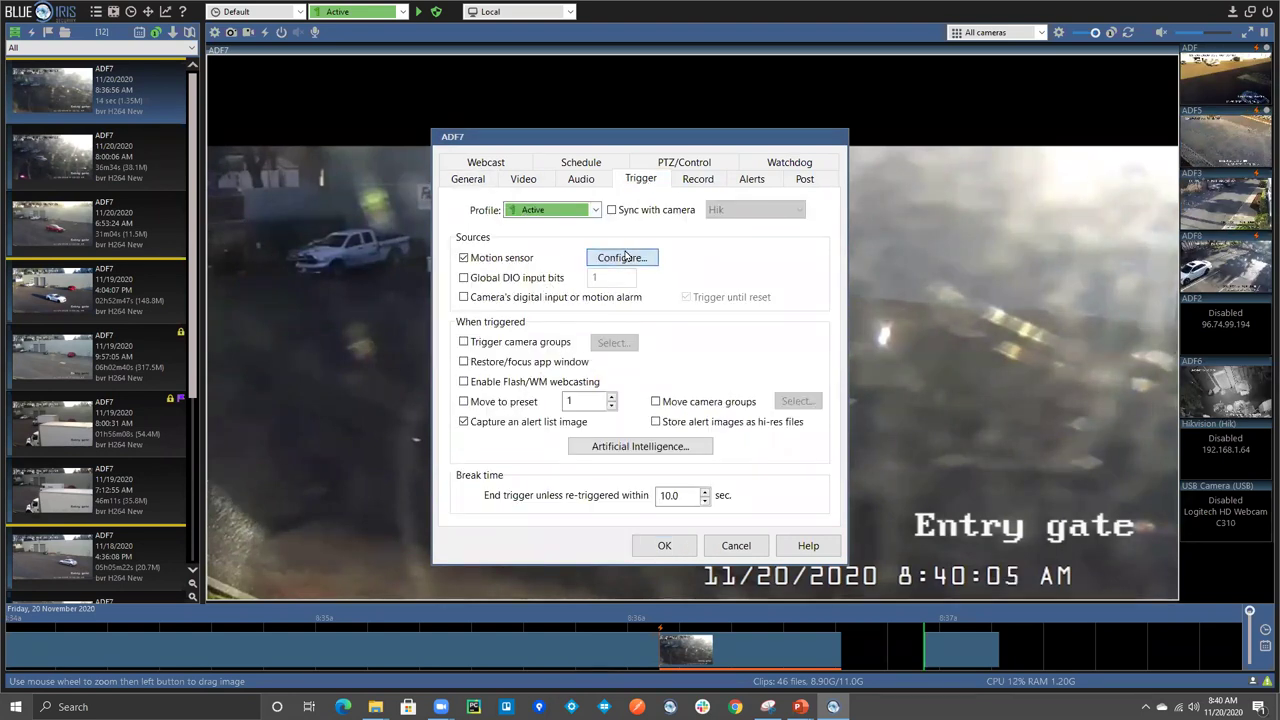
left_click(582, 421)
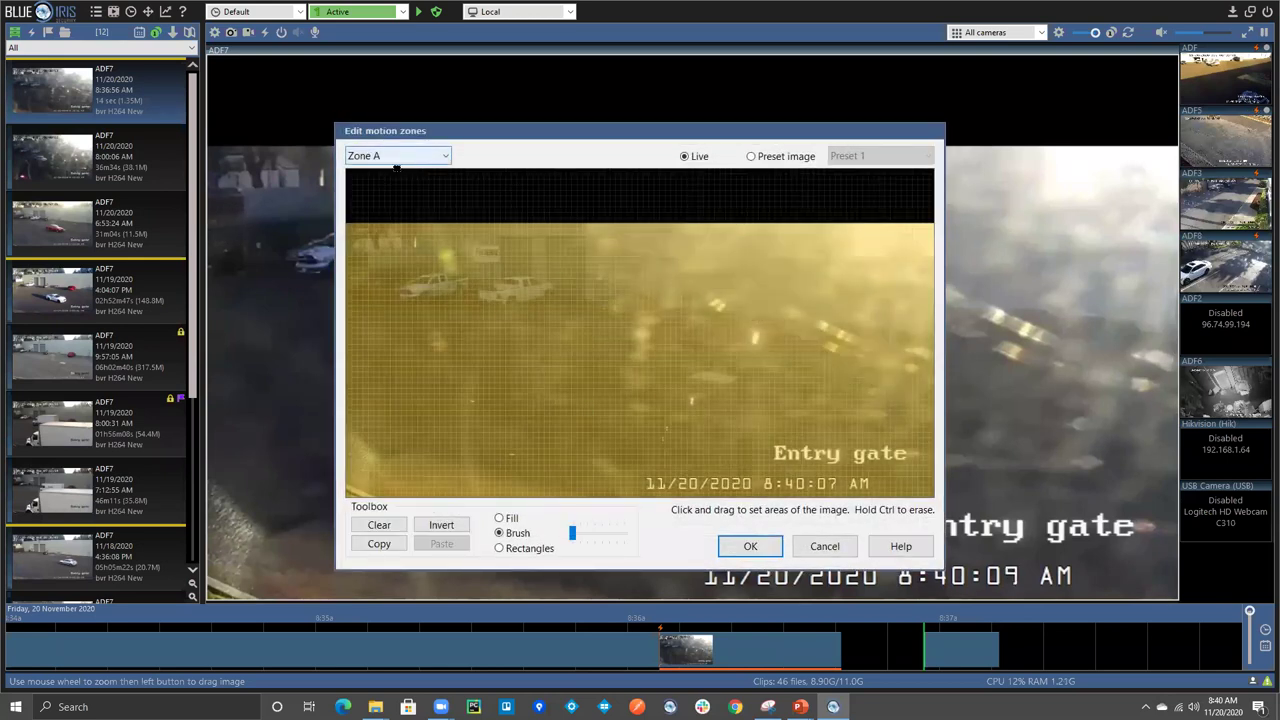
left_click(381, 524)
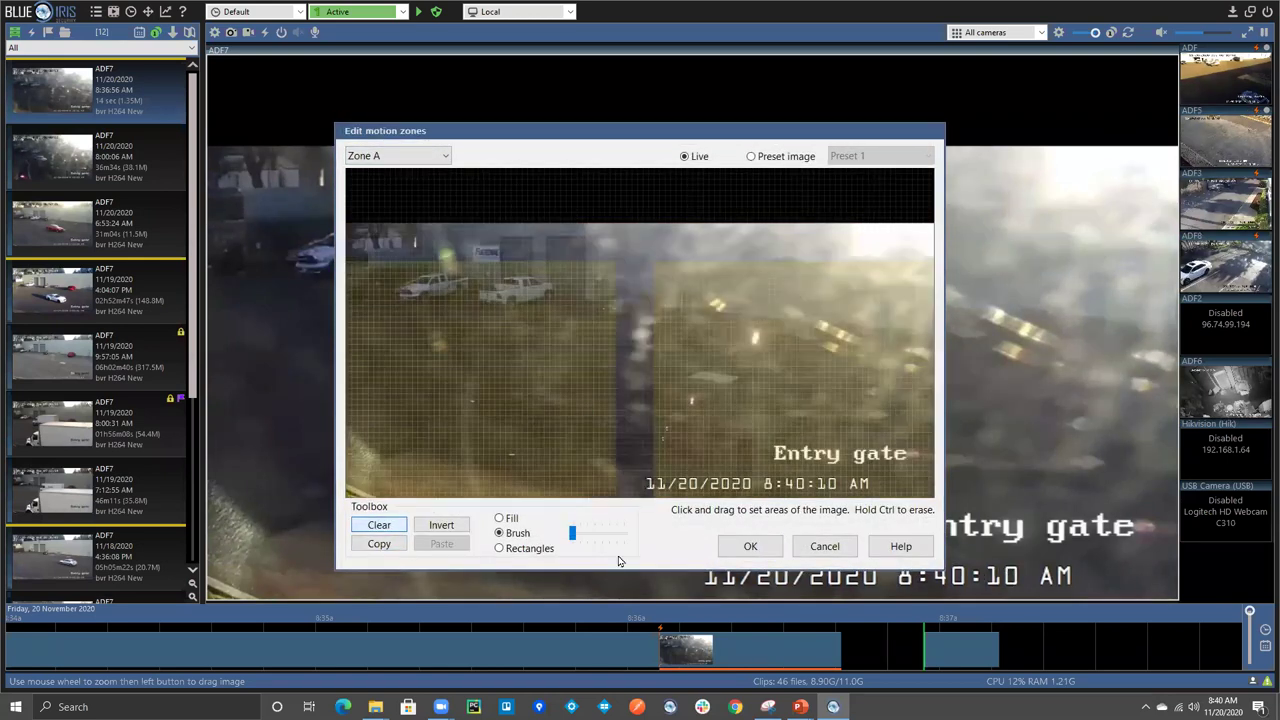
left_click(750, 546)
left_click(678, 512)
left_click(664, 545)
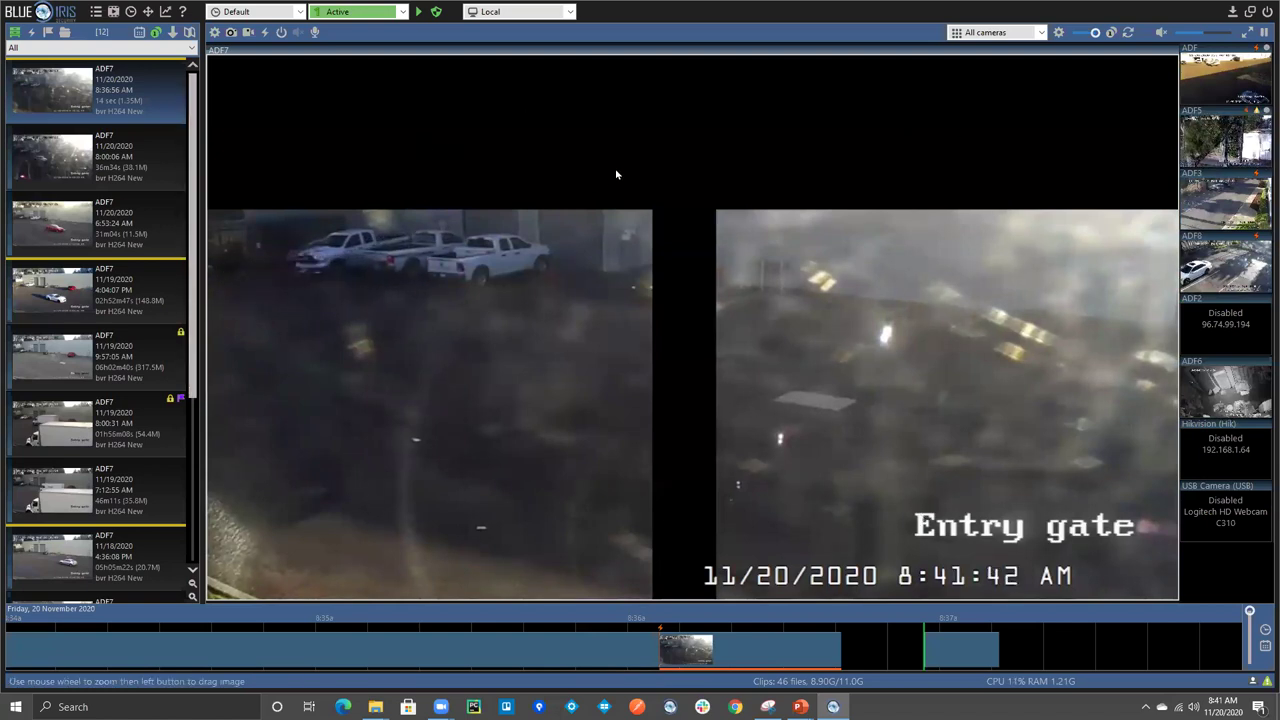
Redraw ADF7's motion Zone A as a full-width rectangle from just below the upper edge of the image to its lower edge, and save.
right_click(665, 146)
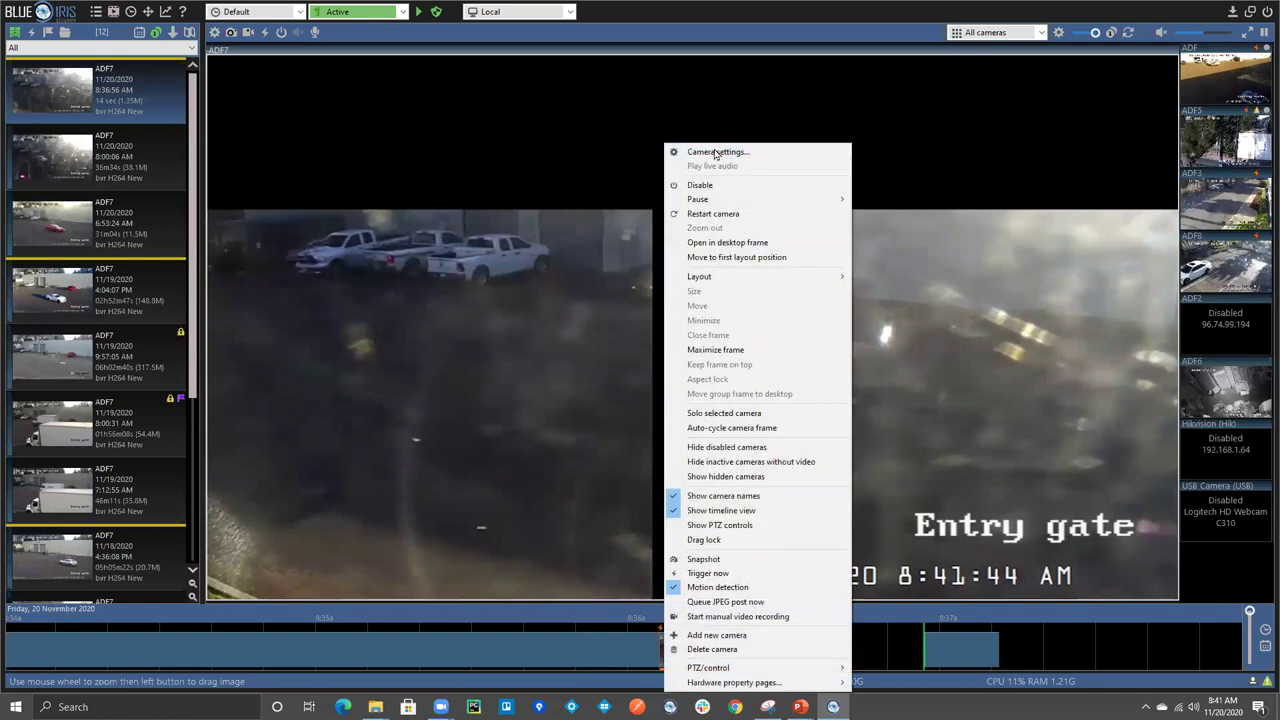
left_click(716, 153)
left_click(641, 179)
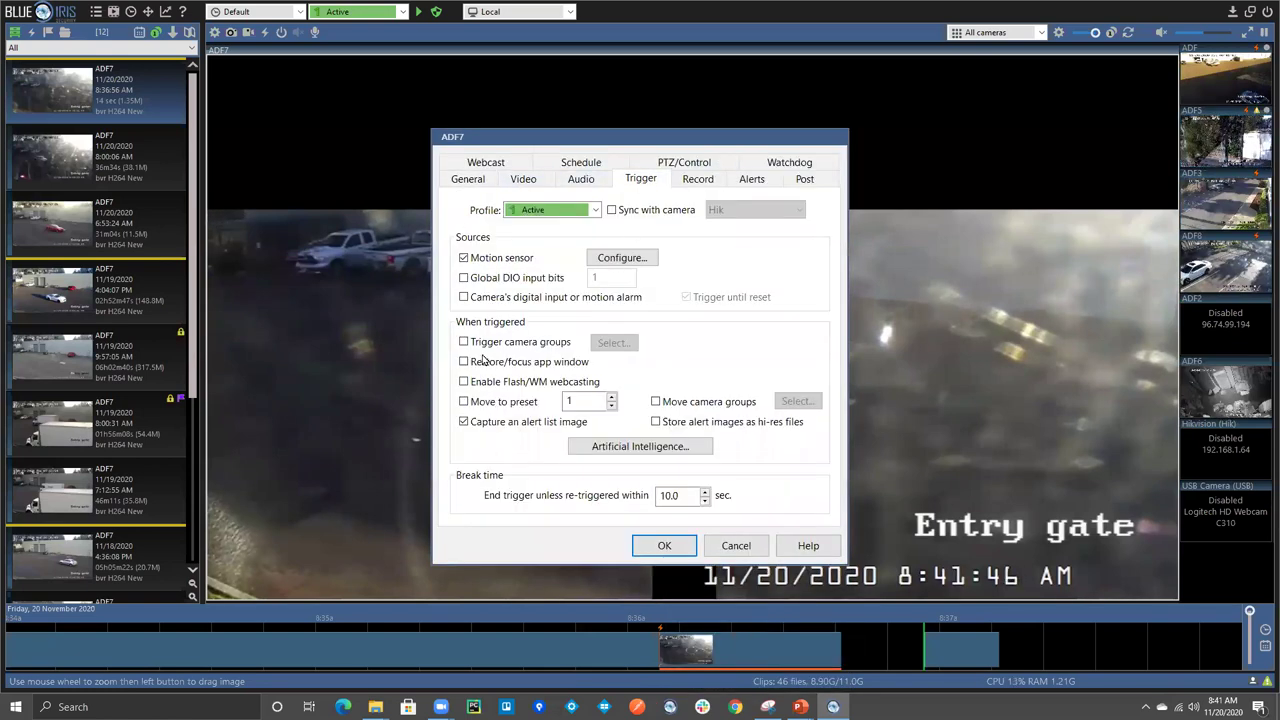
left_click(621, 257)
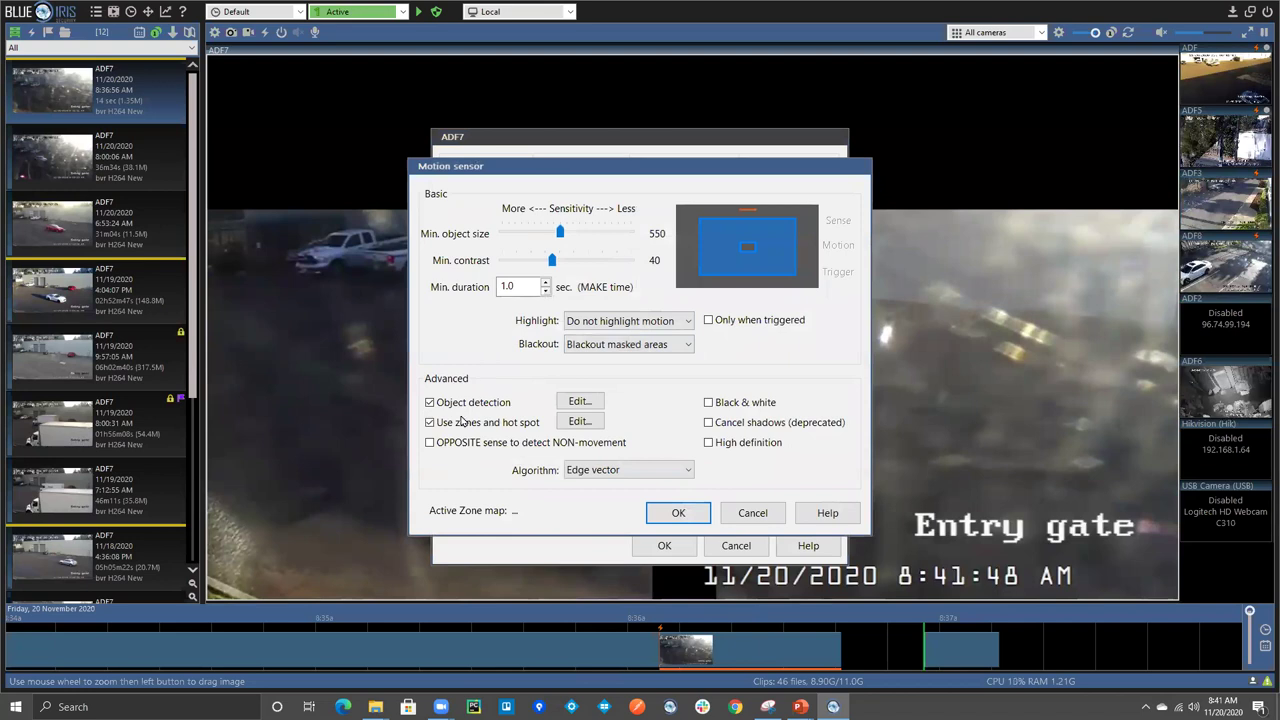
left_click(584, 422)
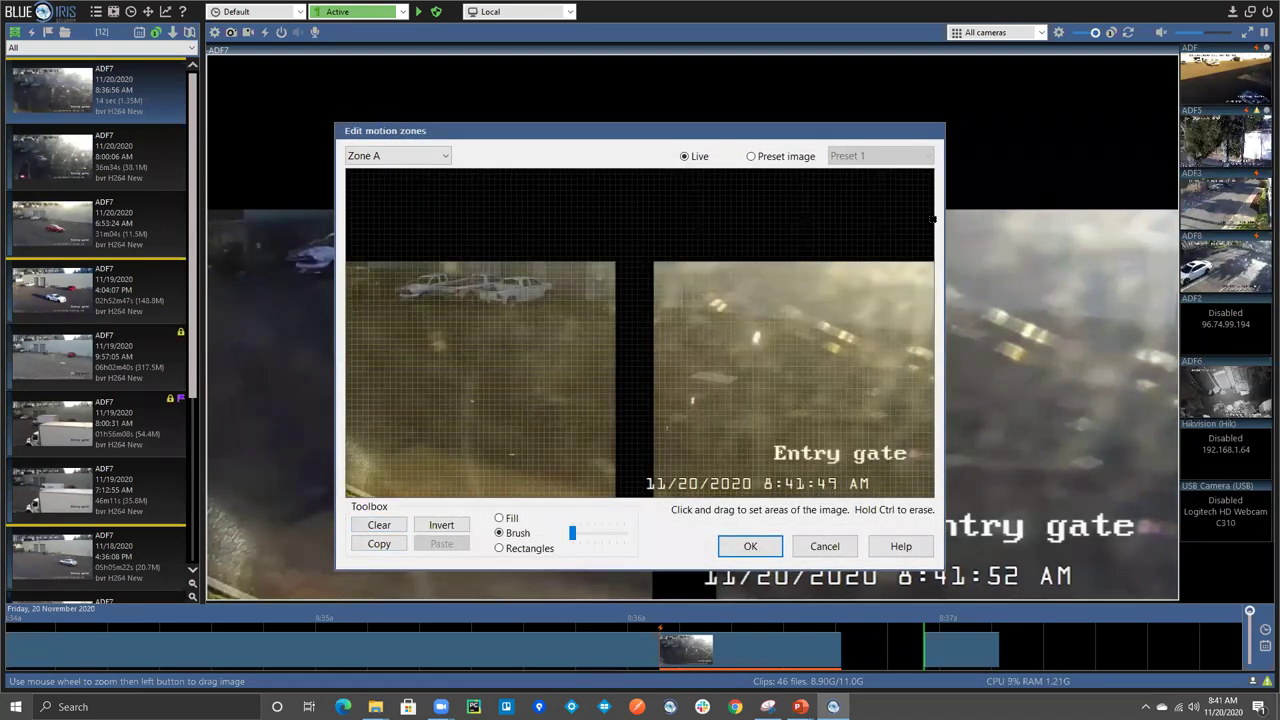
left_click(515, 547)
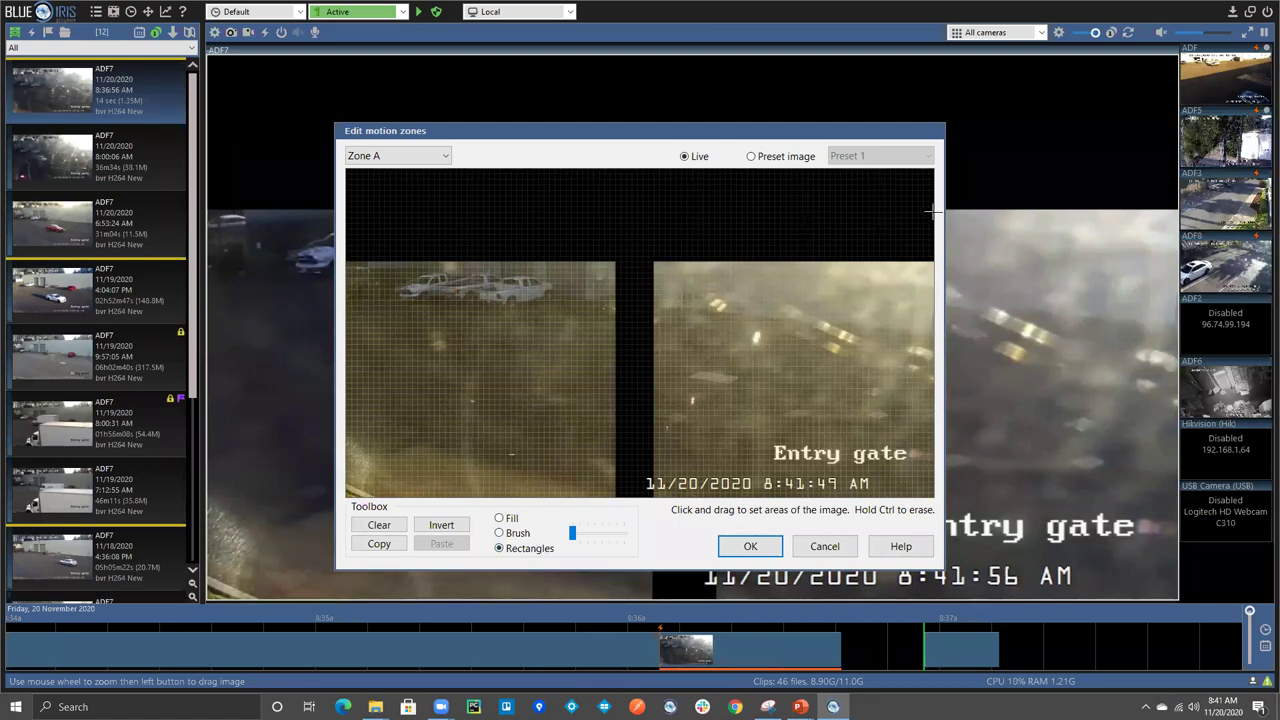
left_click_drag(930, 211, 348, 500)
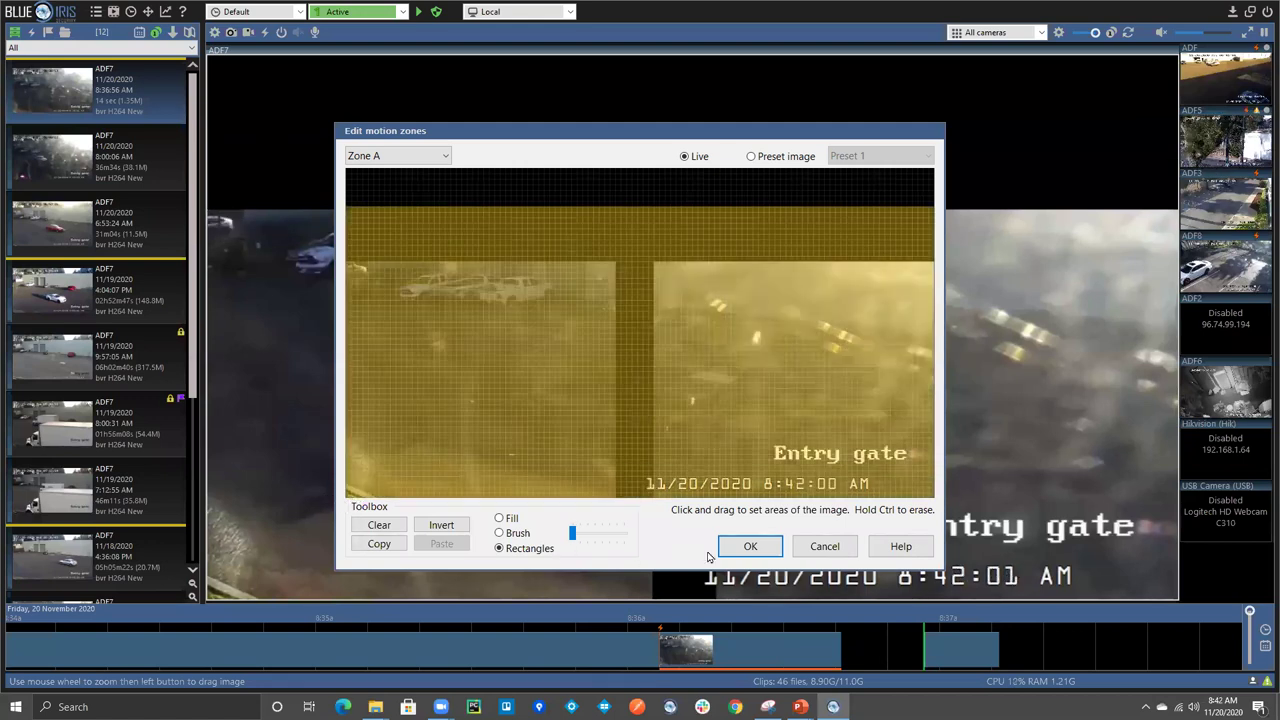
left_click(750, 546)
left_click(678, 513)
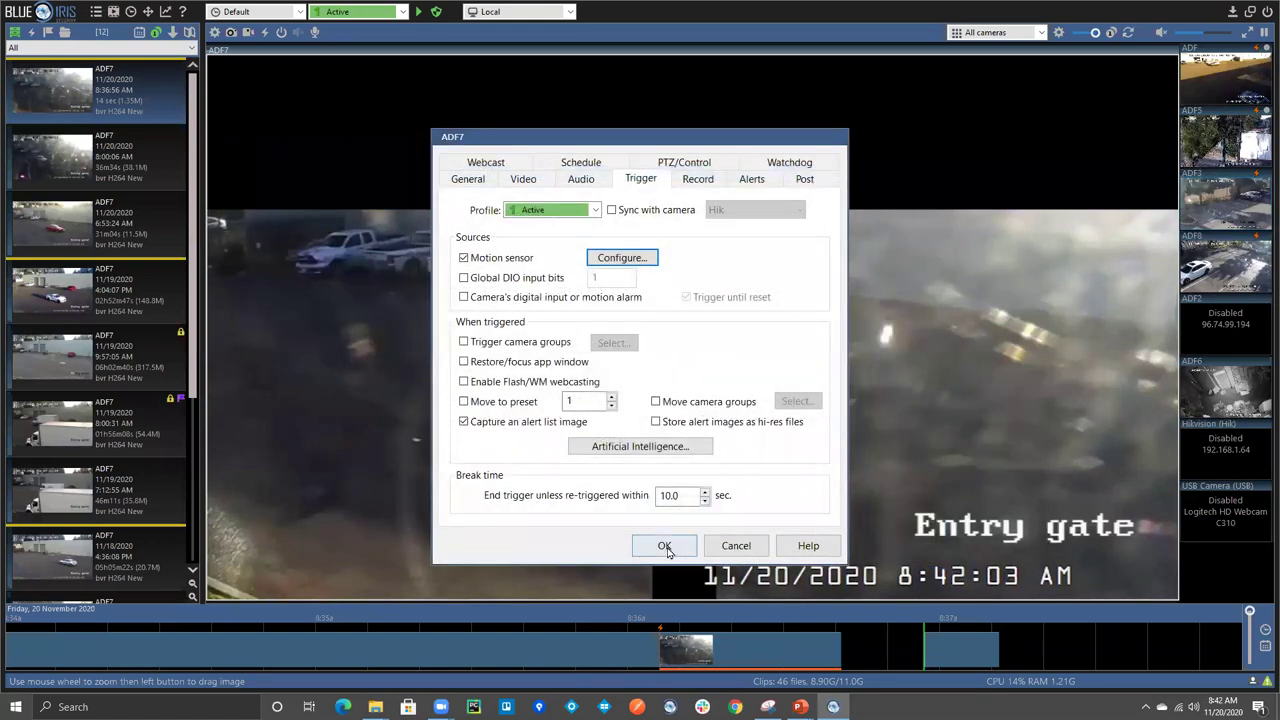
left_click(664, 545)
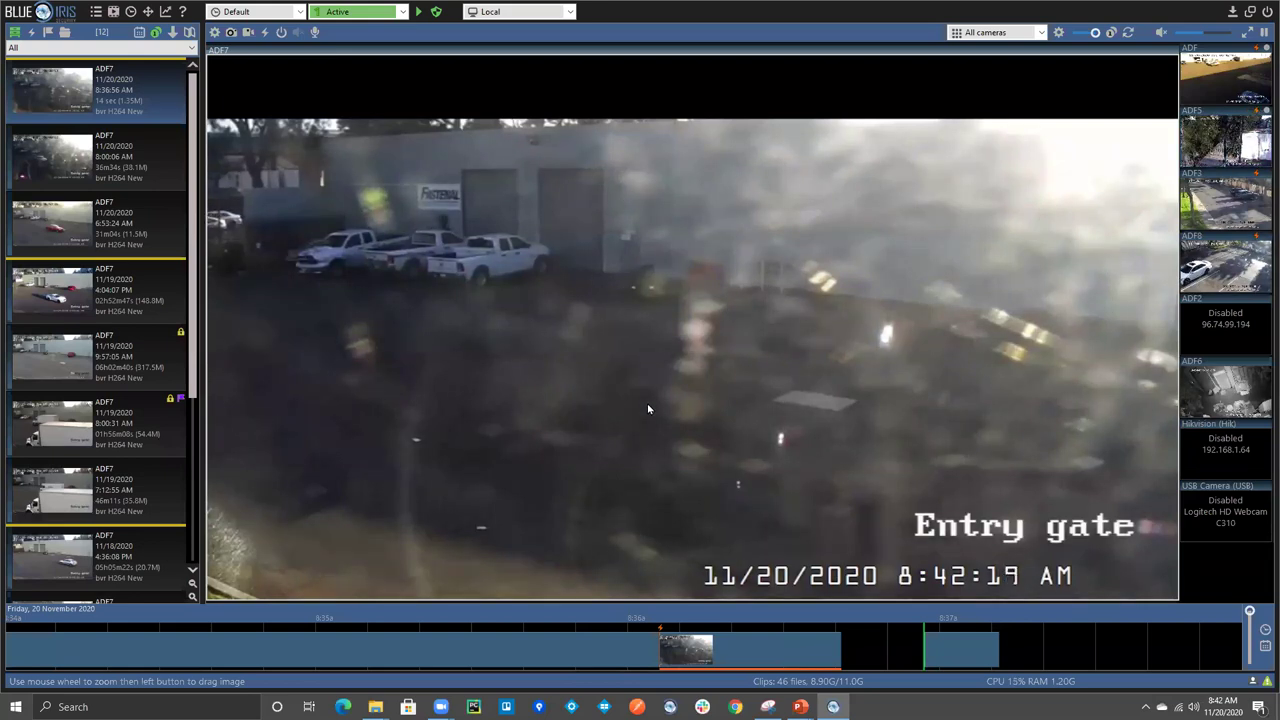
key("alt+Tab")
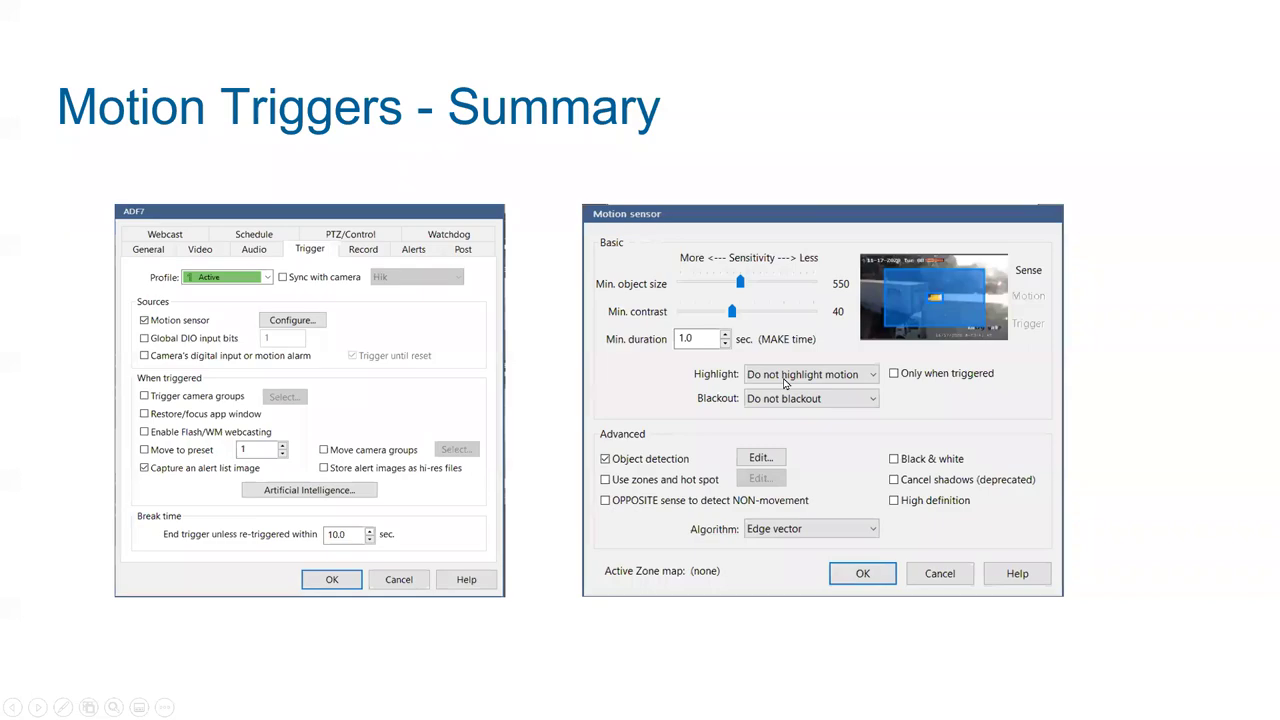
key("alt+Tab")
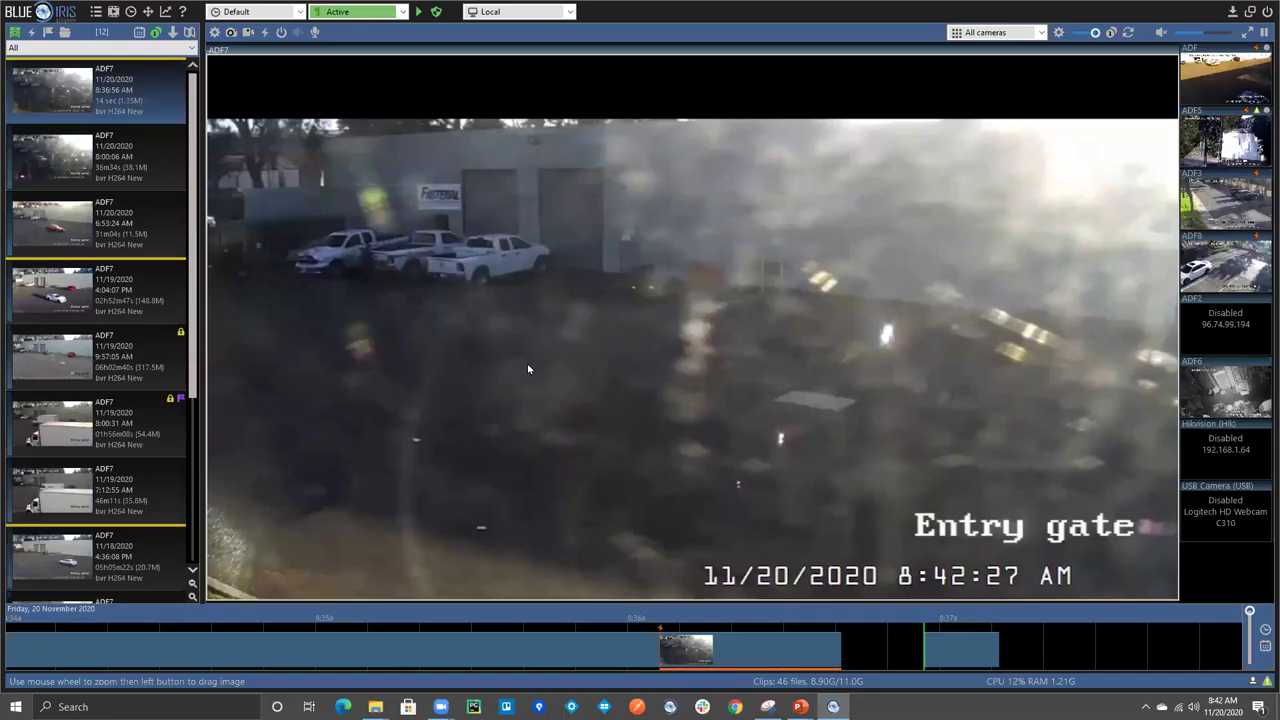
Open the ADF7 clip of 11/20/2020 8:00:06 AM, turn off its motion detector test run and turn on motion overlays from direct-to-disc BVR.
double_click(117, 166)
right_click(729, 229)
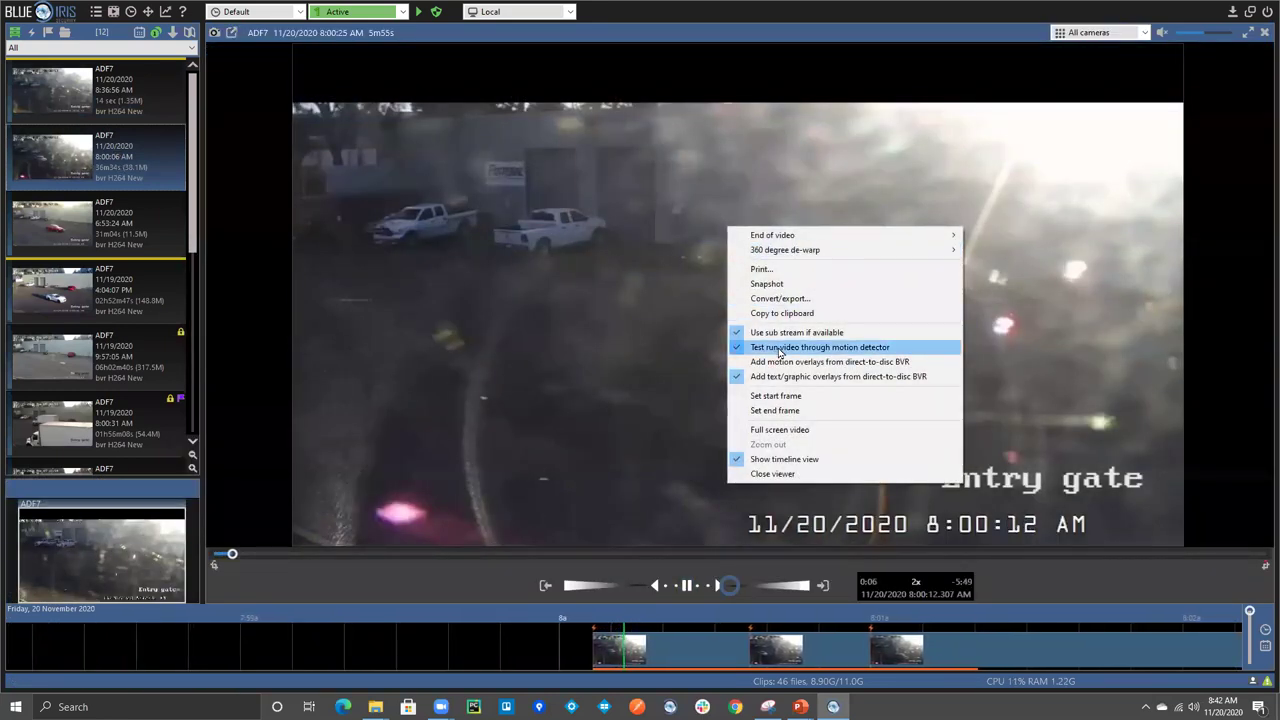
left_click(778, 347)
right_click(696, 233)
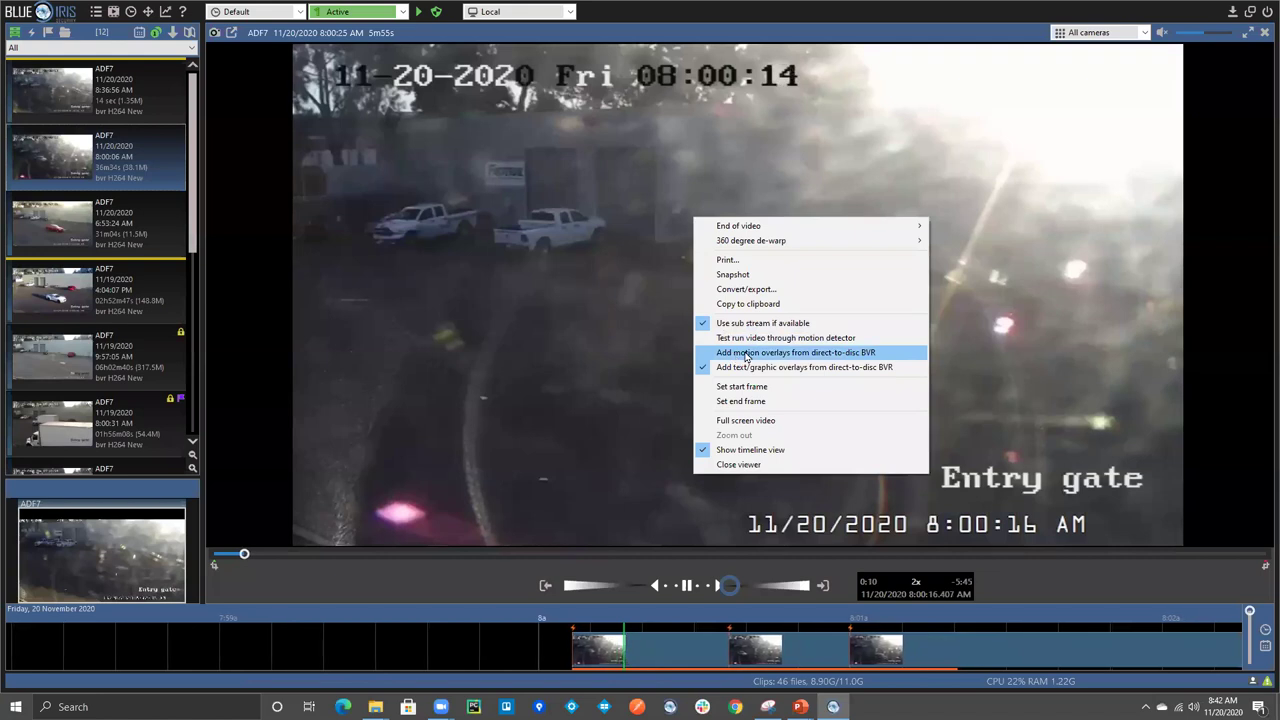
left_click(758, 353)
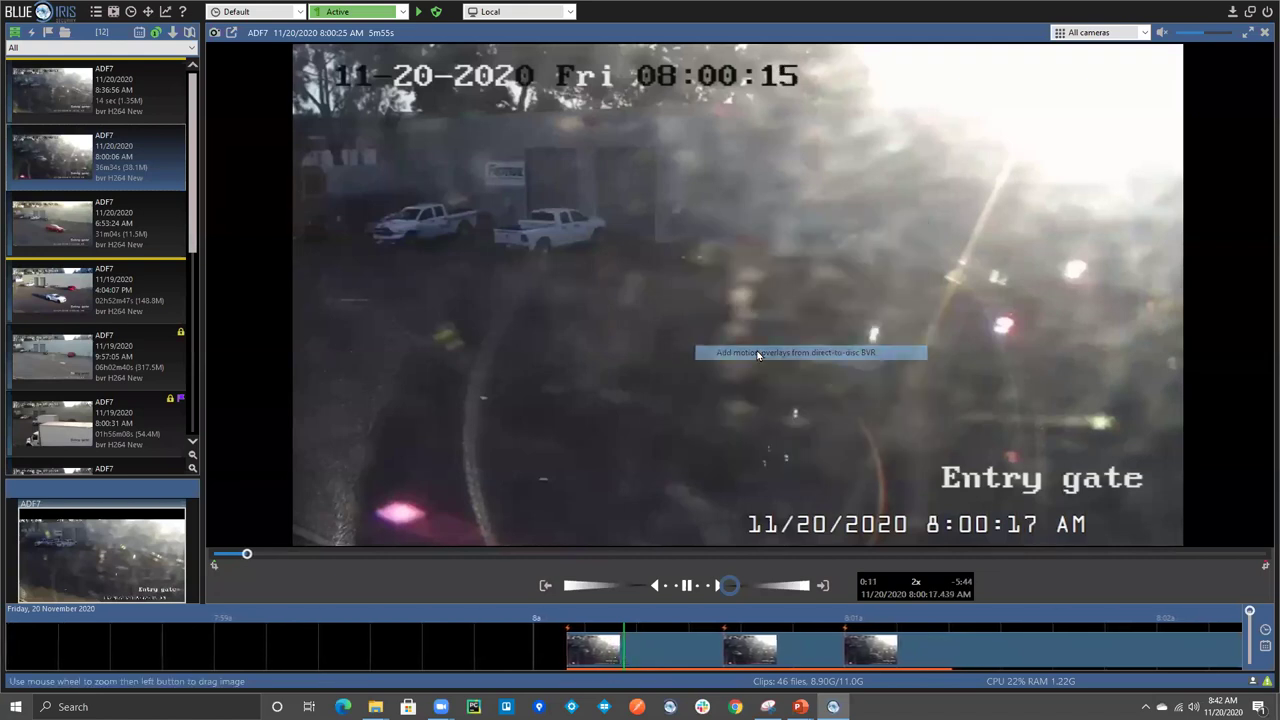
Review the clip's motion overlays at 4x playback speed and close the clip viewer.
left_click(739, 586)
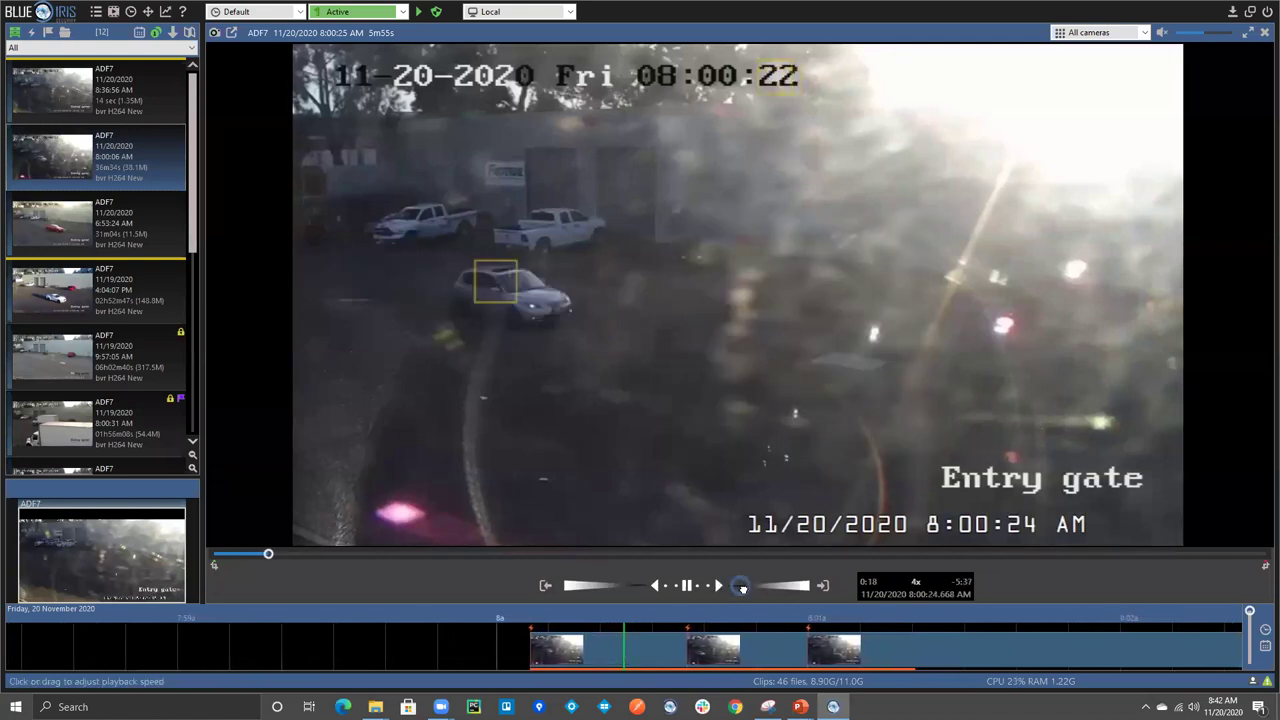
left_click(687, 586)
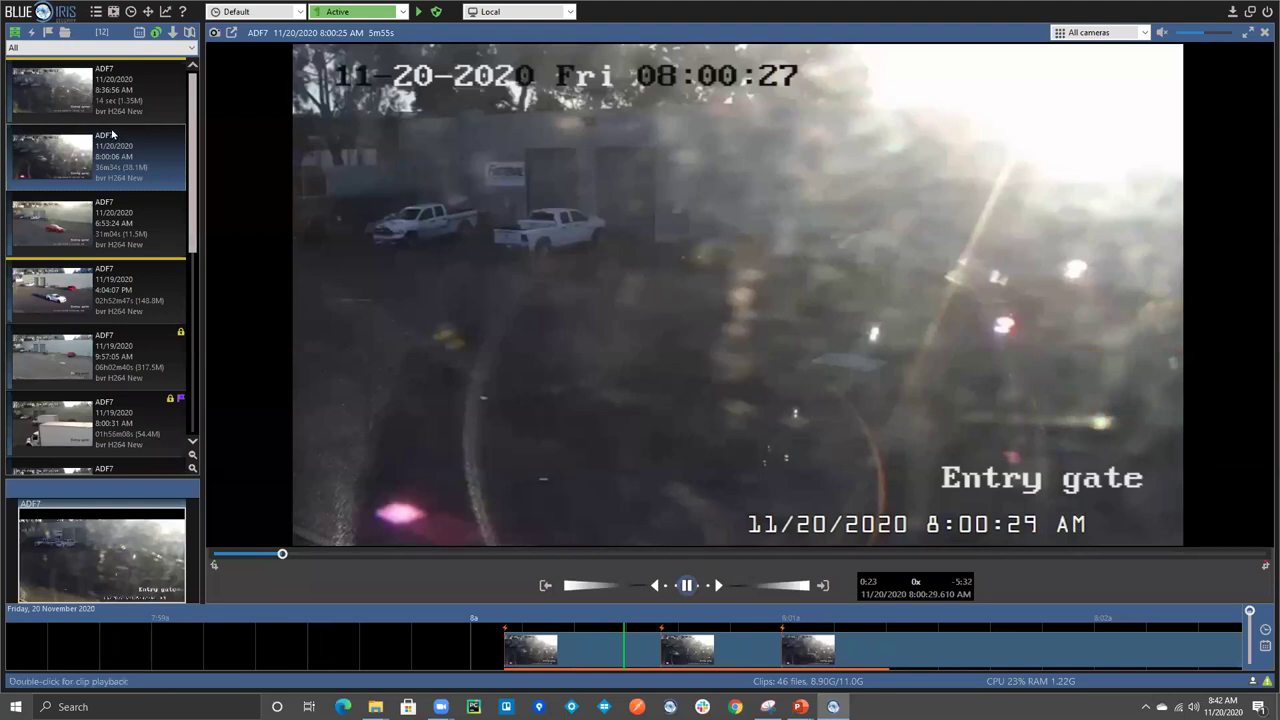
left_click(1264, 32)
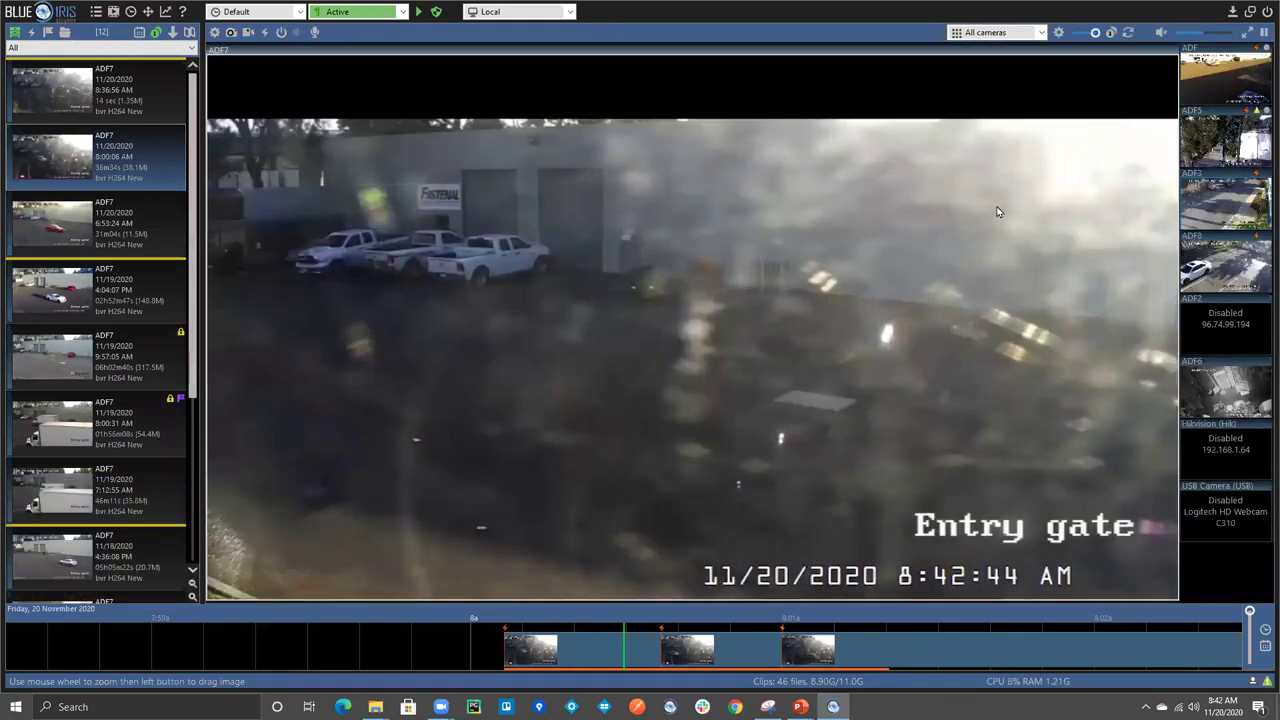
Set the Blackout option in ADF7's motion sensor trigger settings to "Do not blackout" and save the camera settings.
right_click(612, 145)
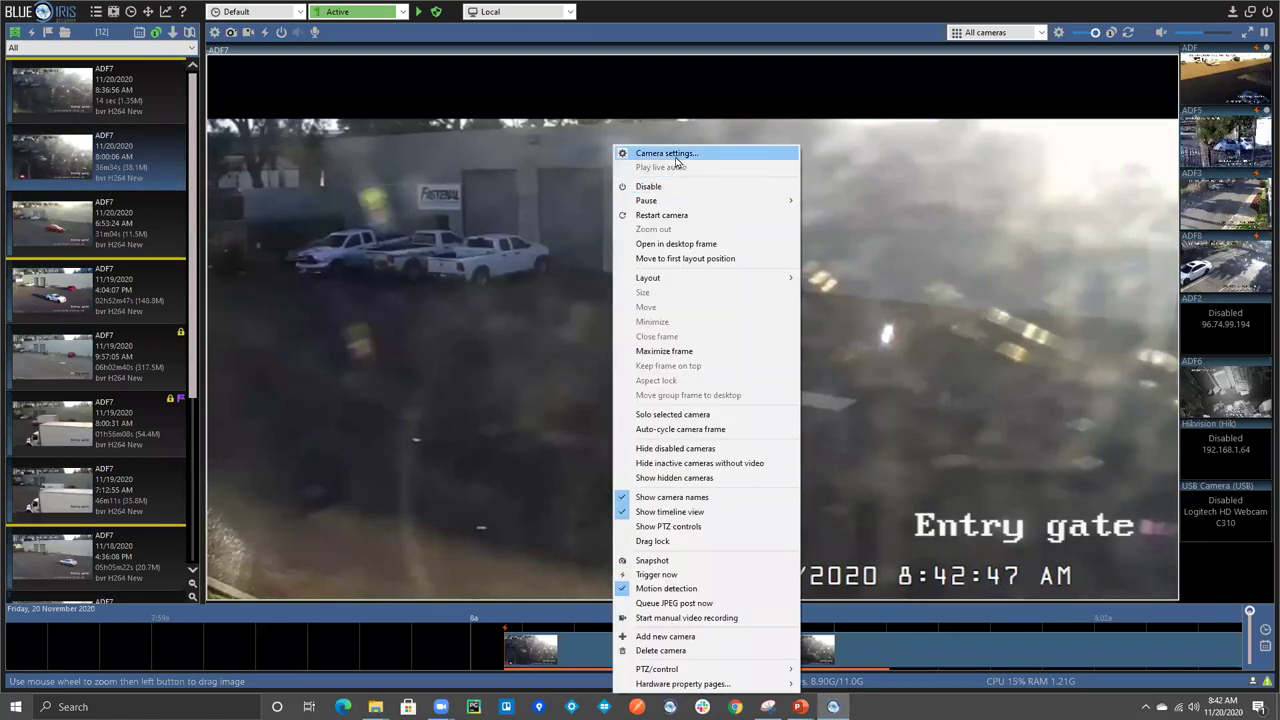
left_click(676, 152)
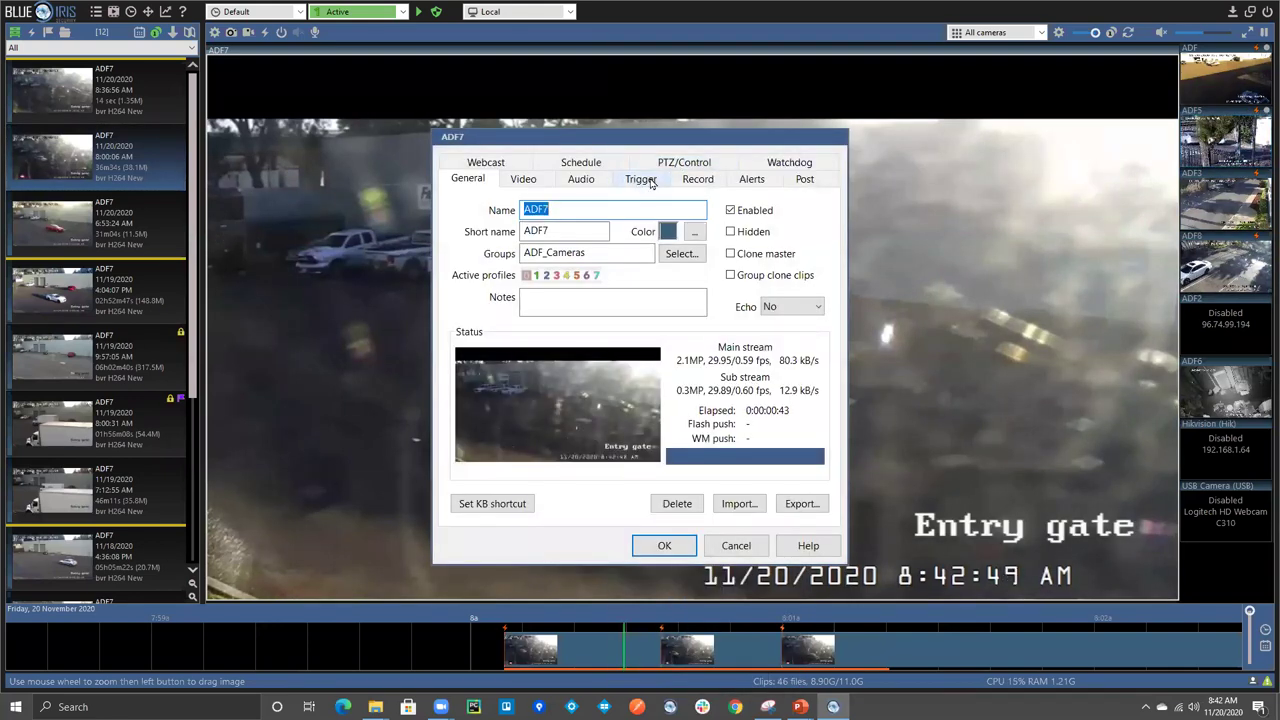
left_click(641, 179)
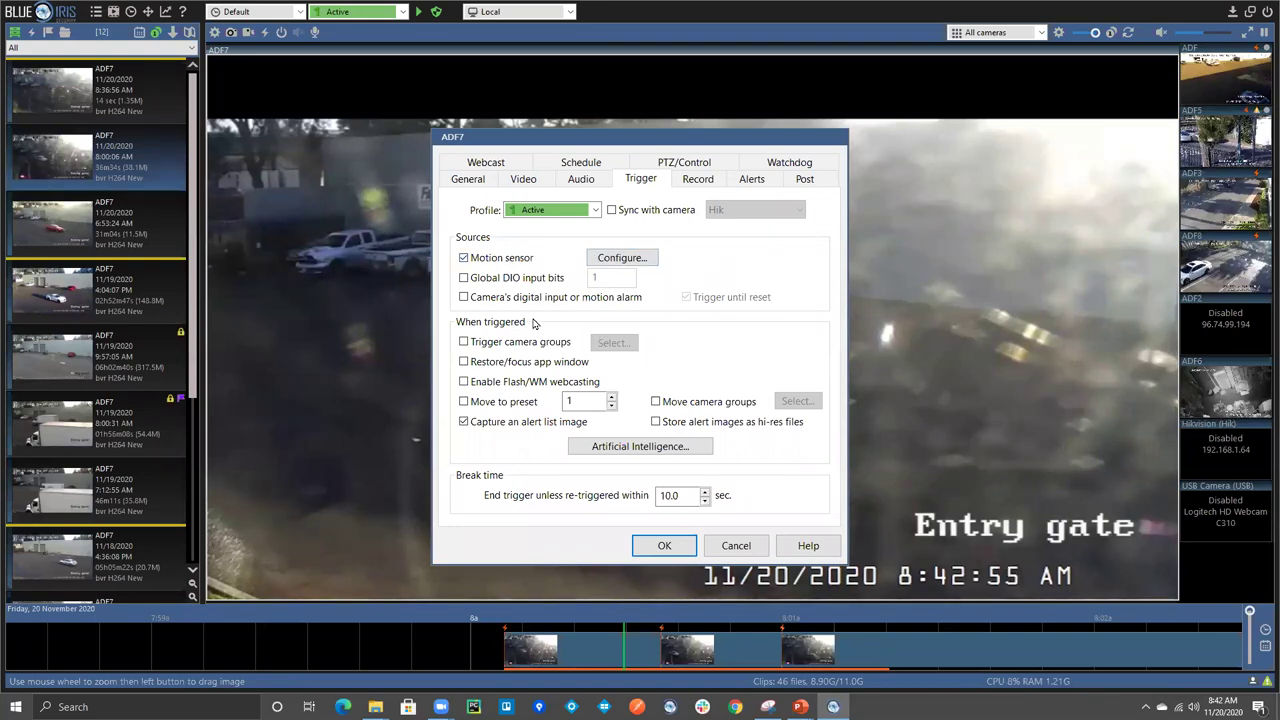
left_click(610, 258)
left_click(632, 344)
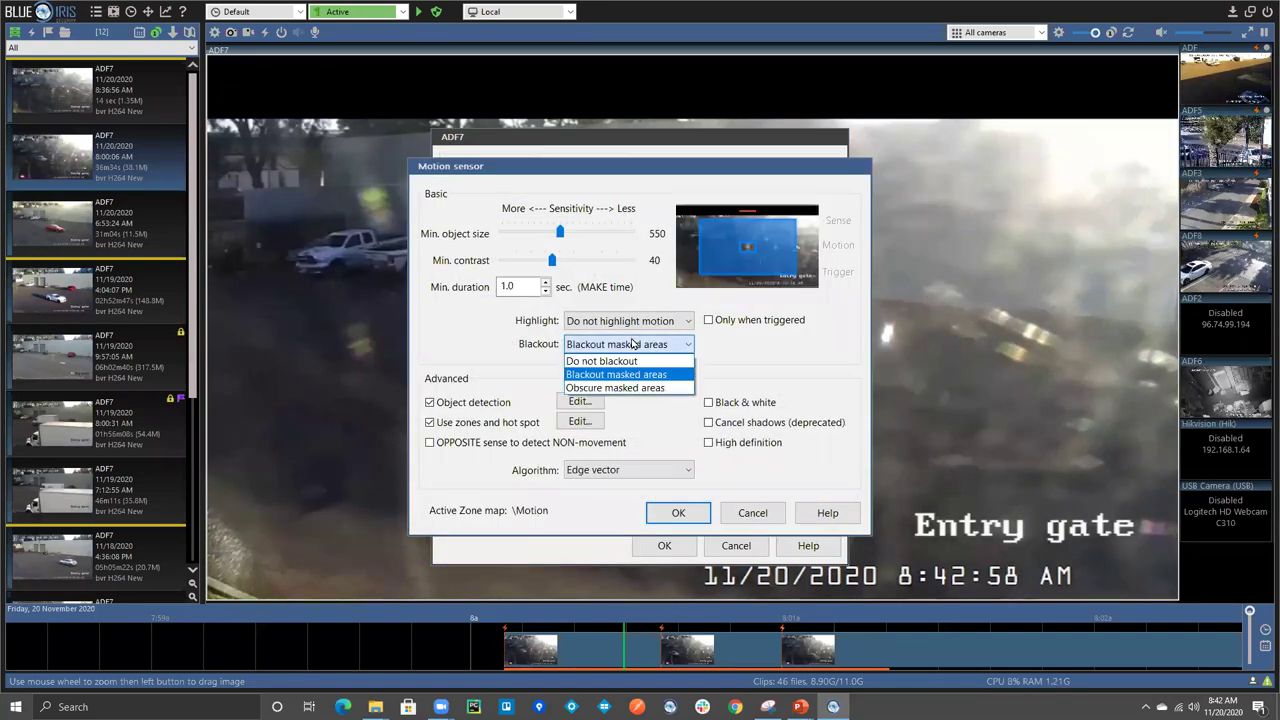
left_click(612, 361)
left_click(679, 513)
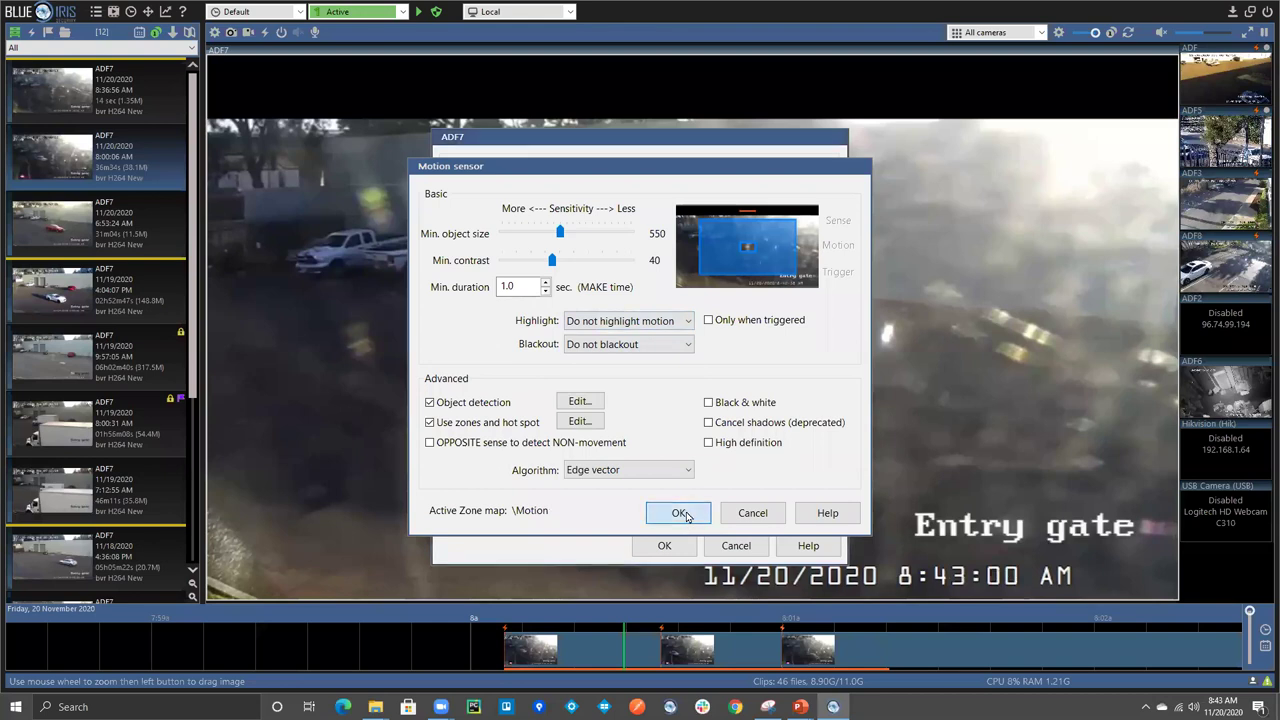
left_click(664, 545)
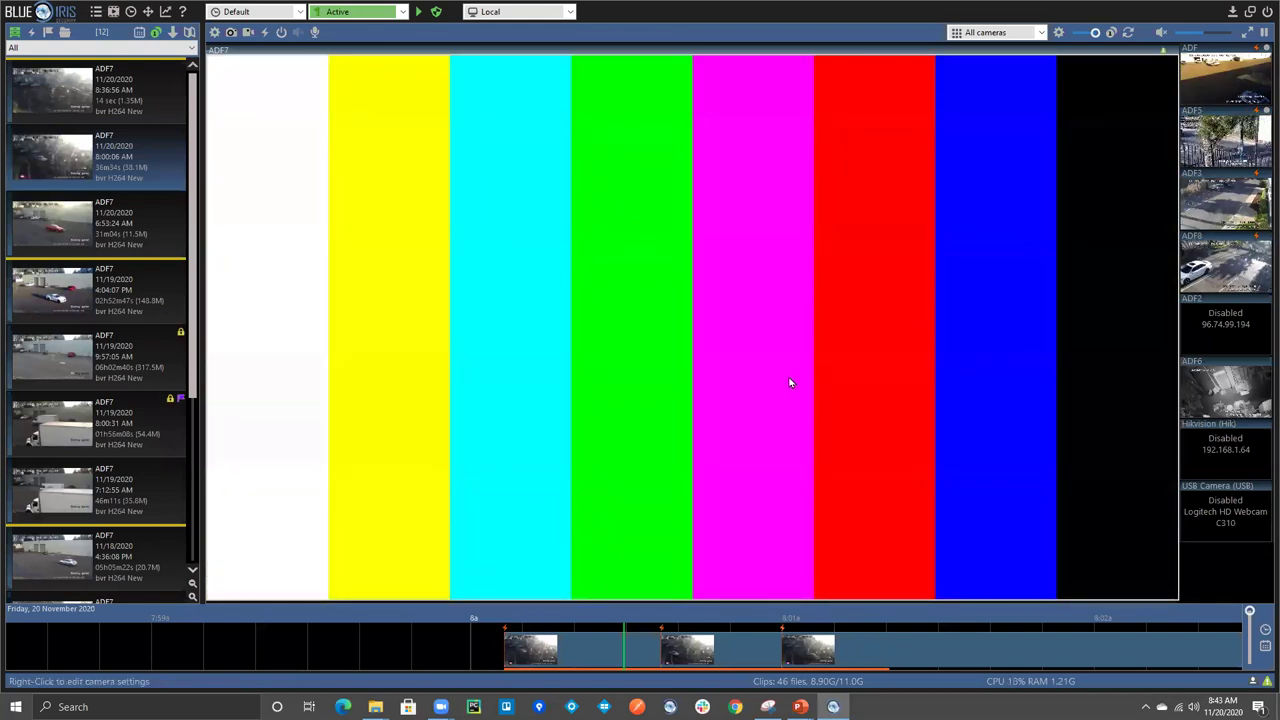
key("alt+Tab")
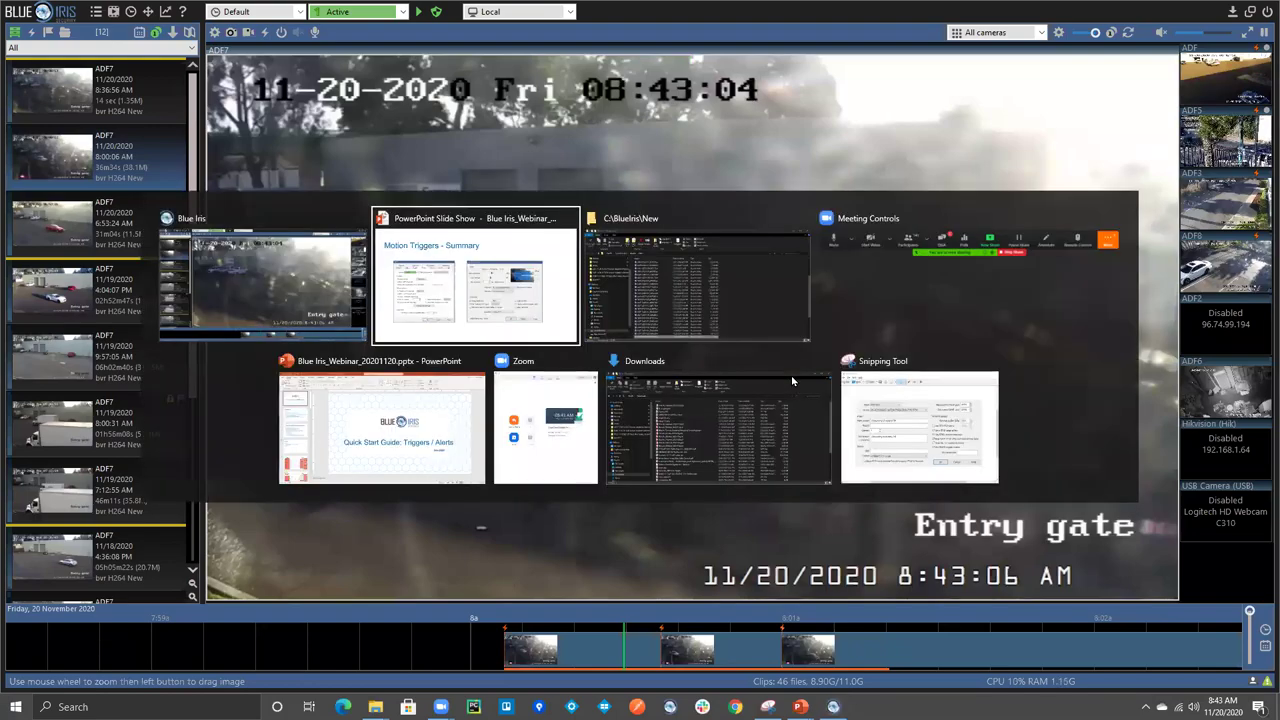
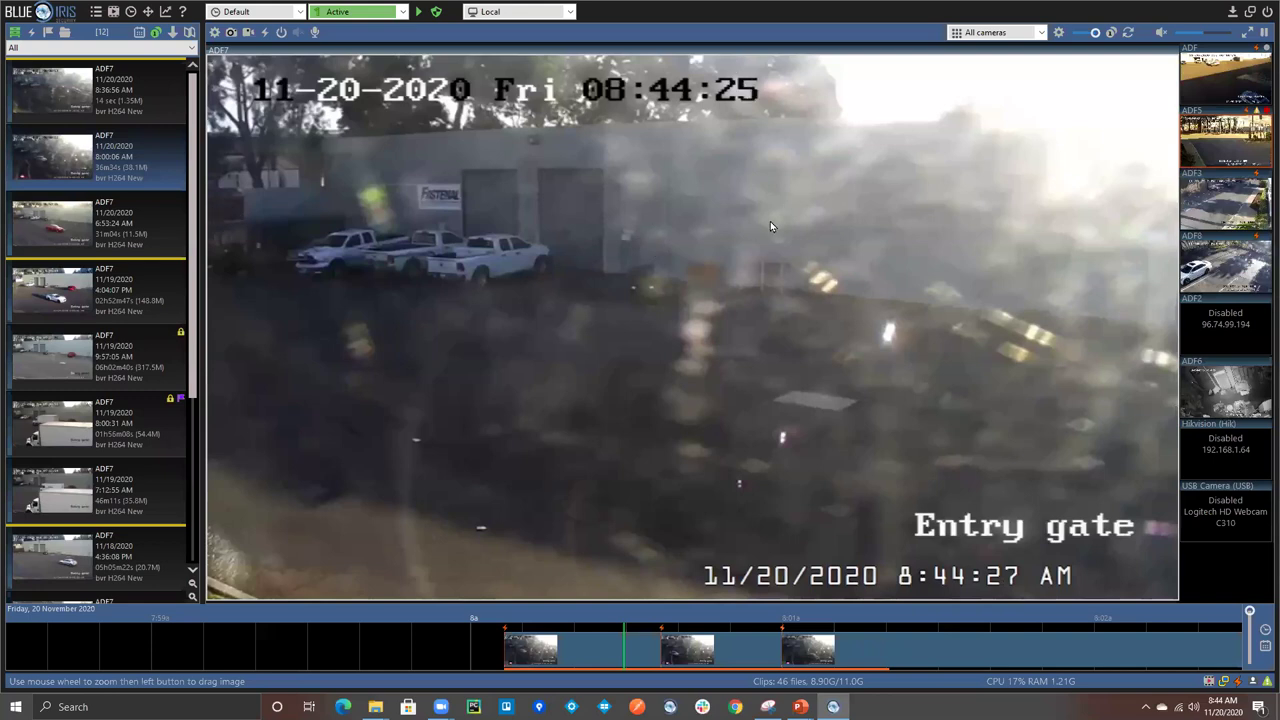
Open ADF7's motion sensor trigger settings and examine the available motion detection algorithms.
left_click(836, 153)
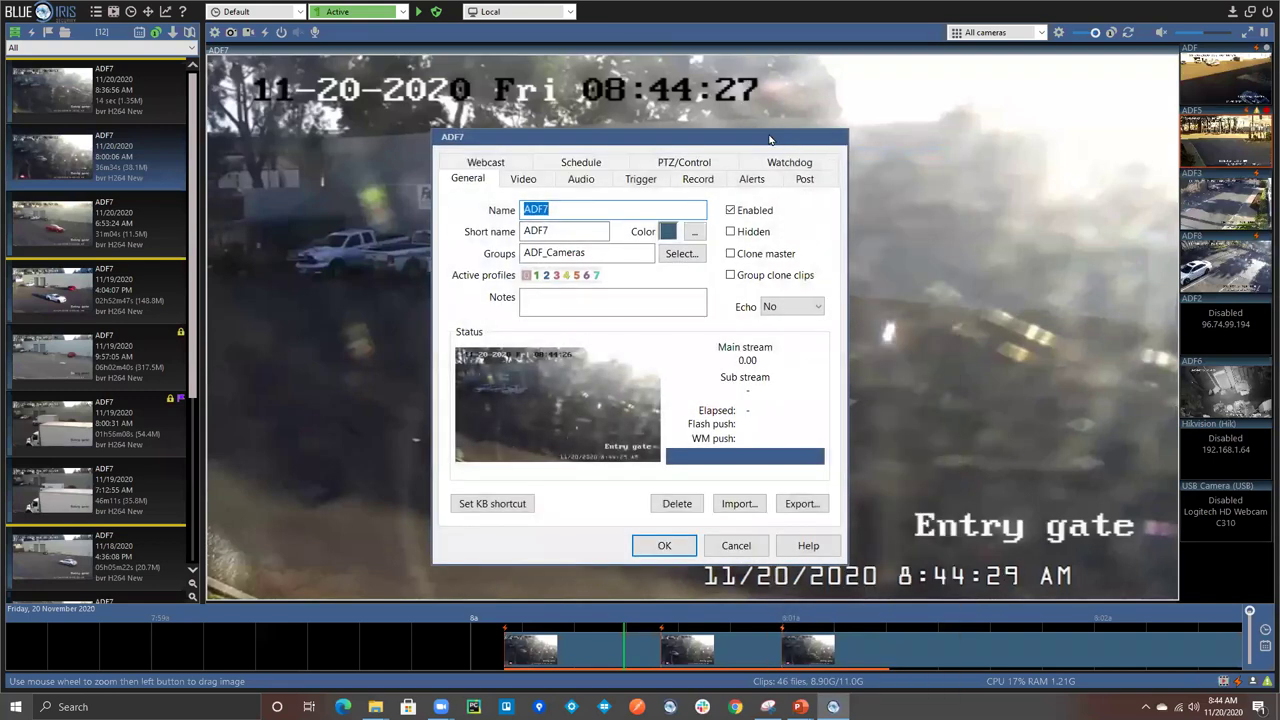
left_click(658, 146)
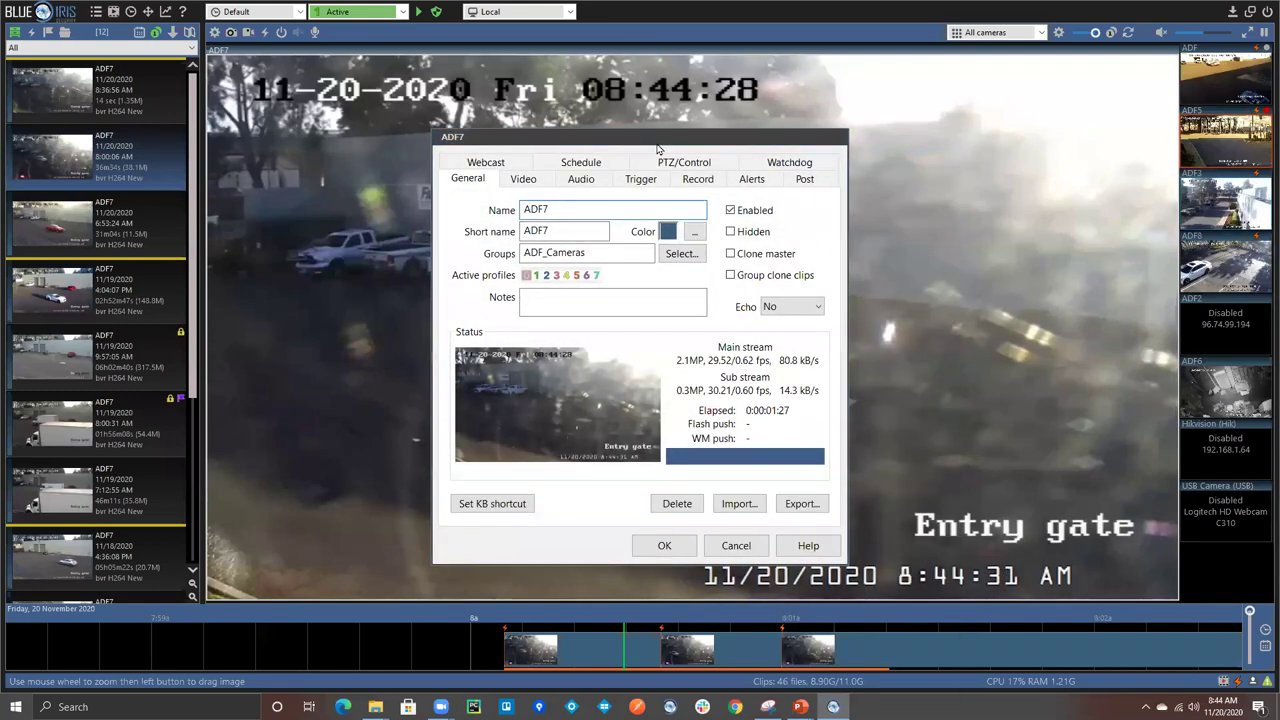
left_click(527, 180)
left_click(634, 180)
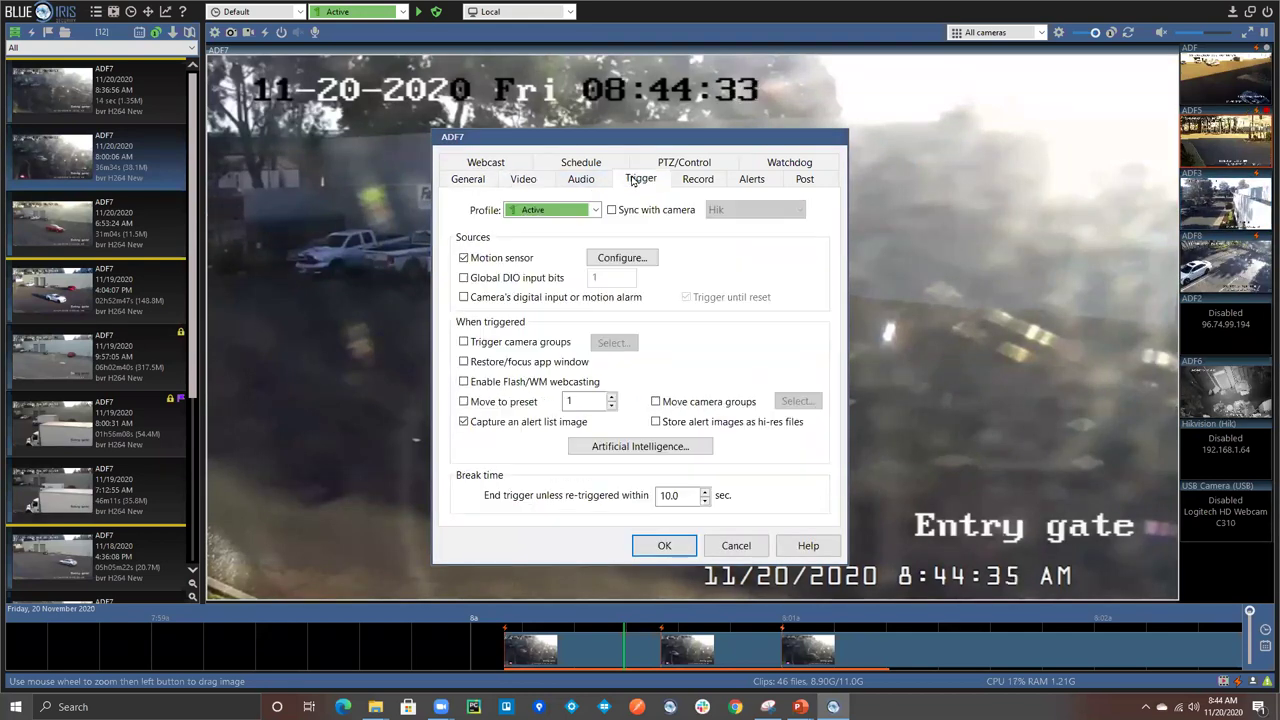
left_click(622, 258)
left_click(655, 470)
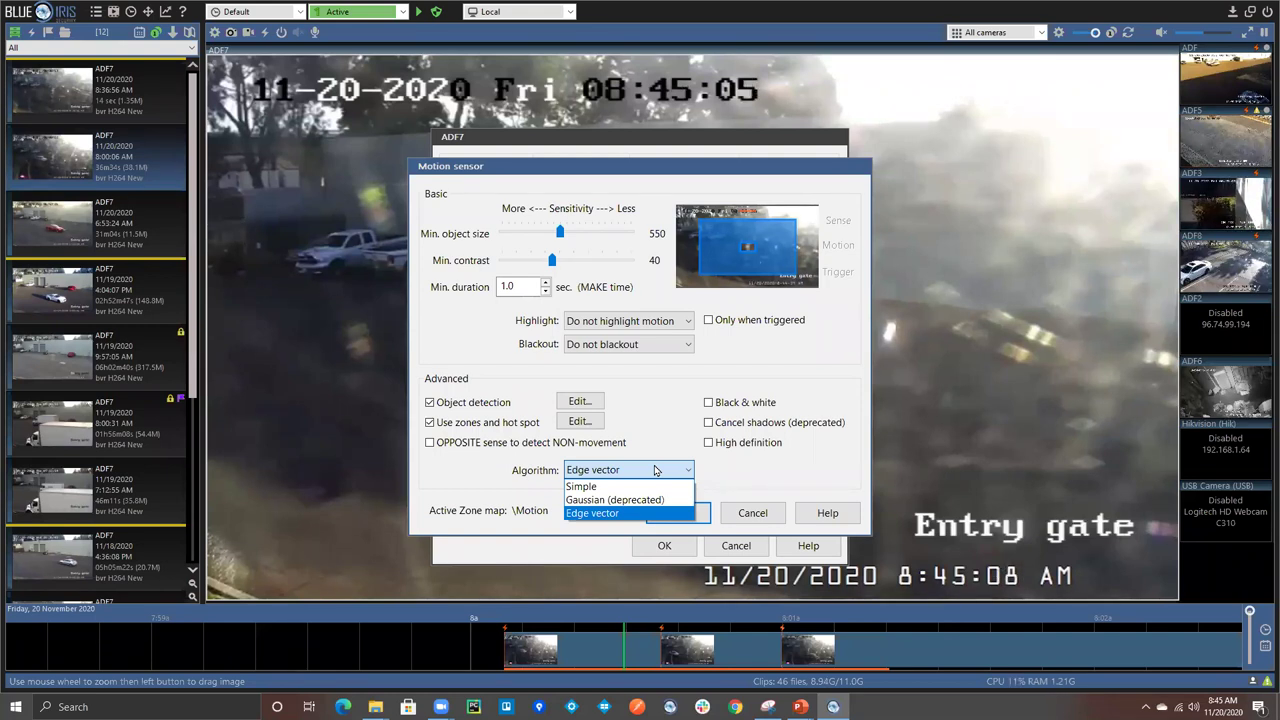
left_click(790, 470)
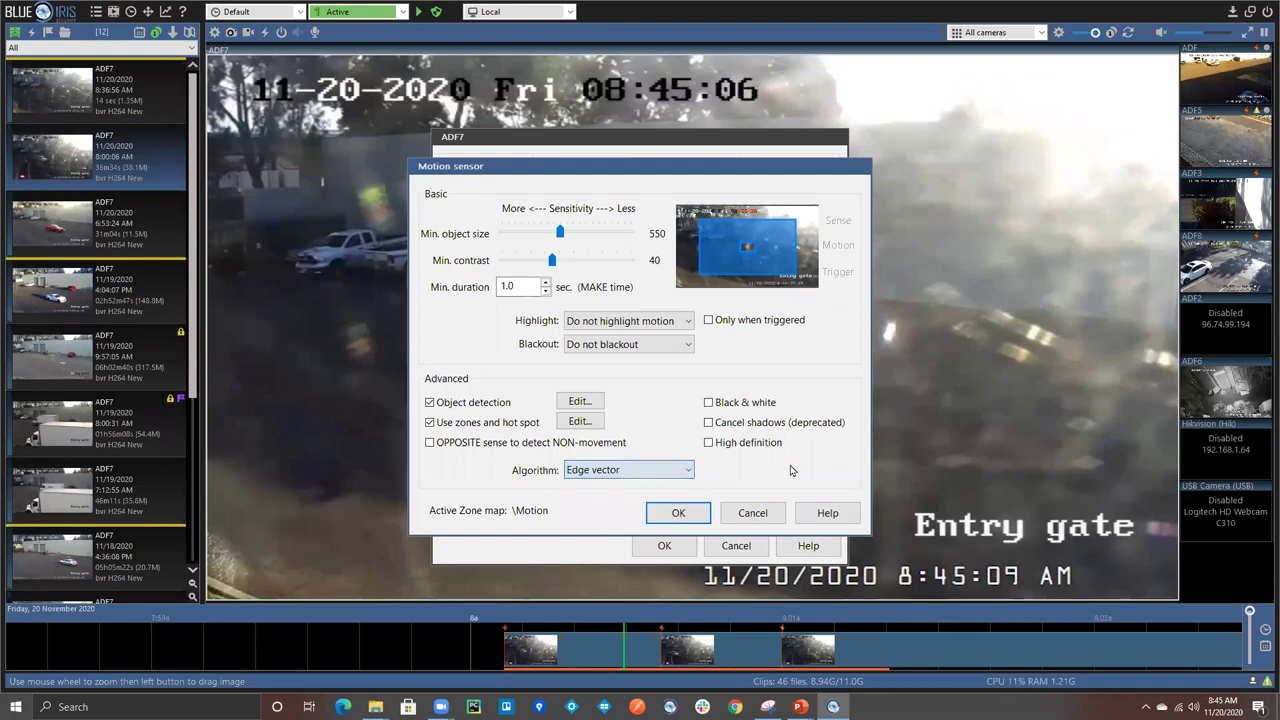
Close ADF7's settings without saving, and open and pause its clip of 11/20/2020 8:36:56 AM.
left_click(752, 513)
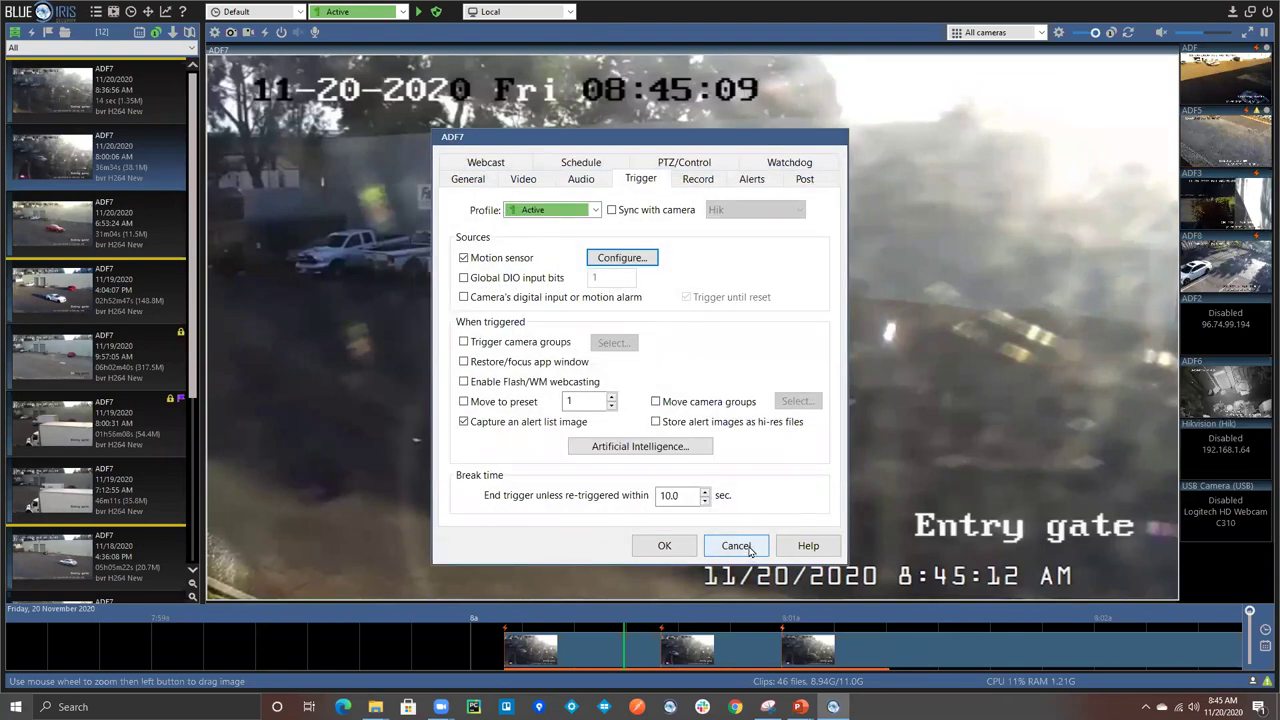
left_click(750, 551)
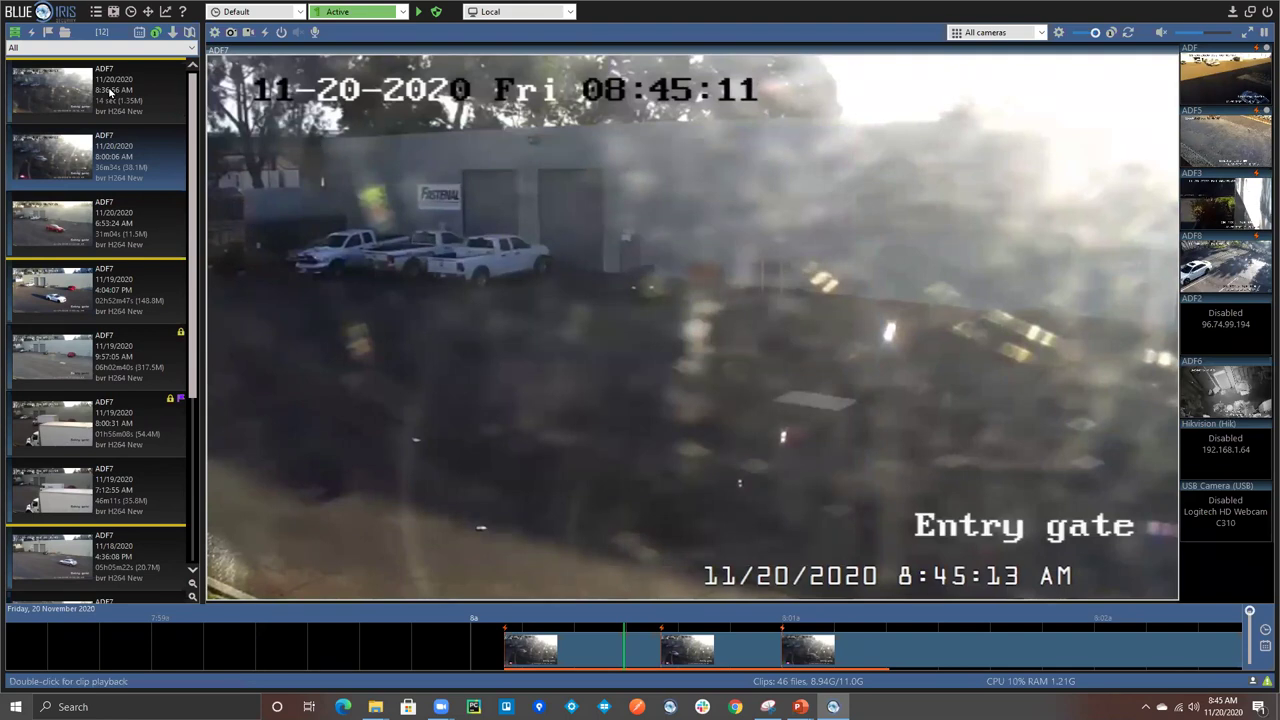
double_click(133, 96)
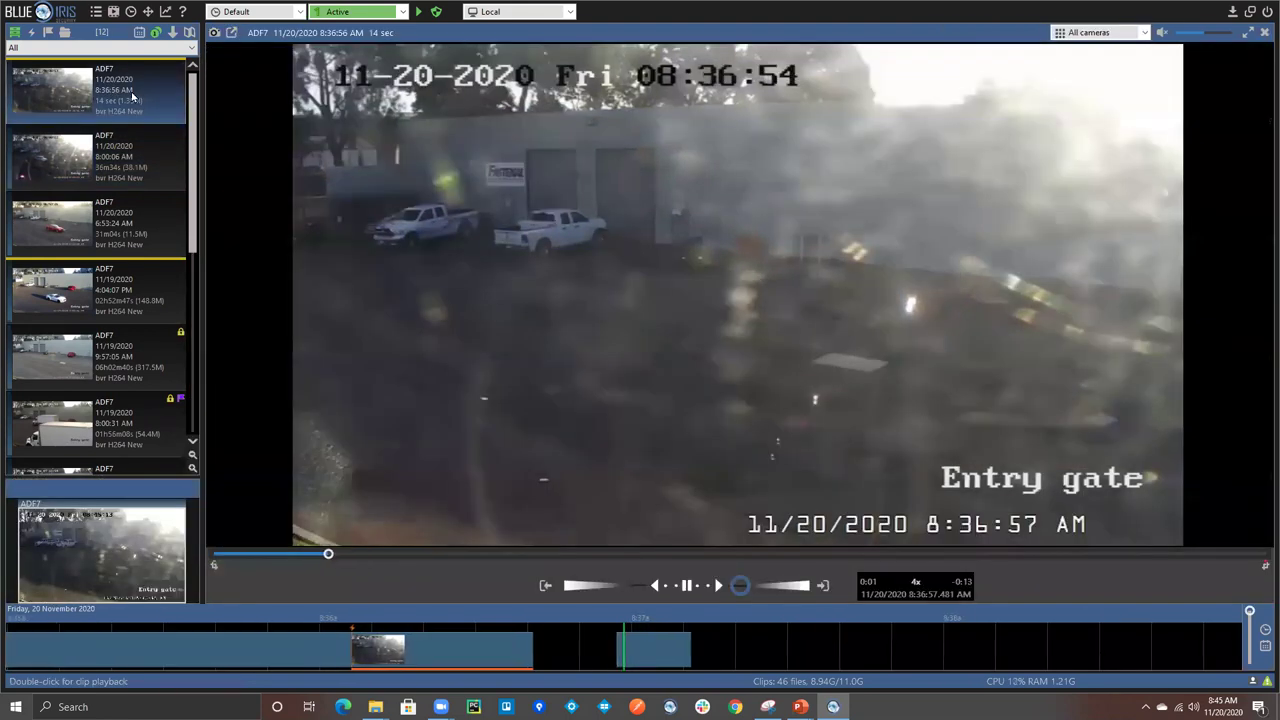
left_click(687, 591)
Turn on the clip's motion detector test run, turn off motion overlays from direct-to-disc BVR, and advance the video slightly.
right_click(762, 265)
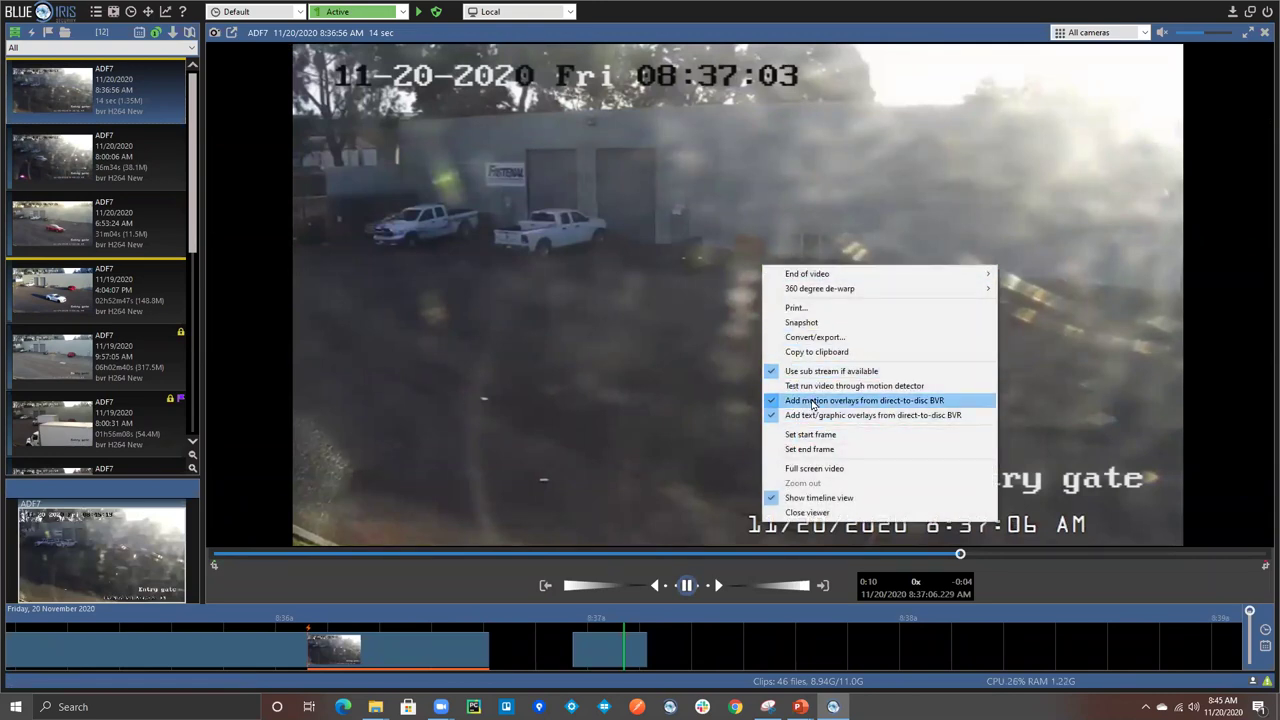
left_click(818, 386)
right_click(787, 353)
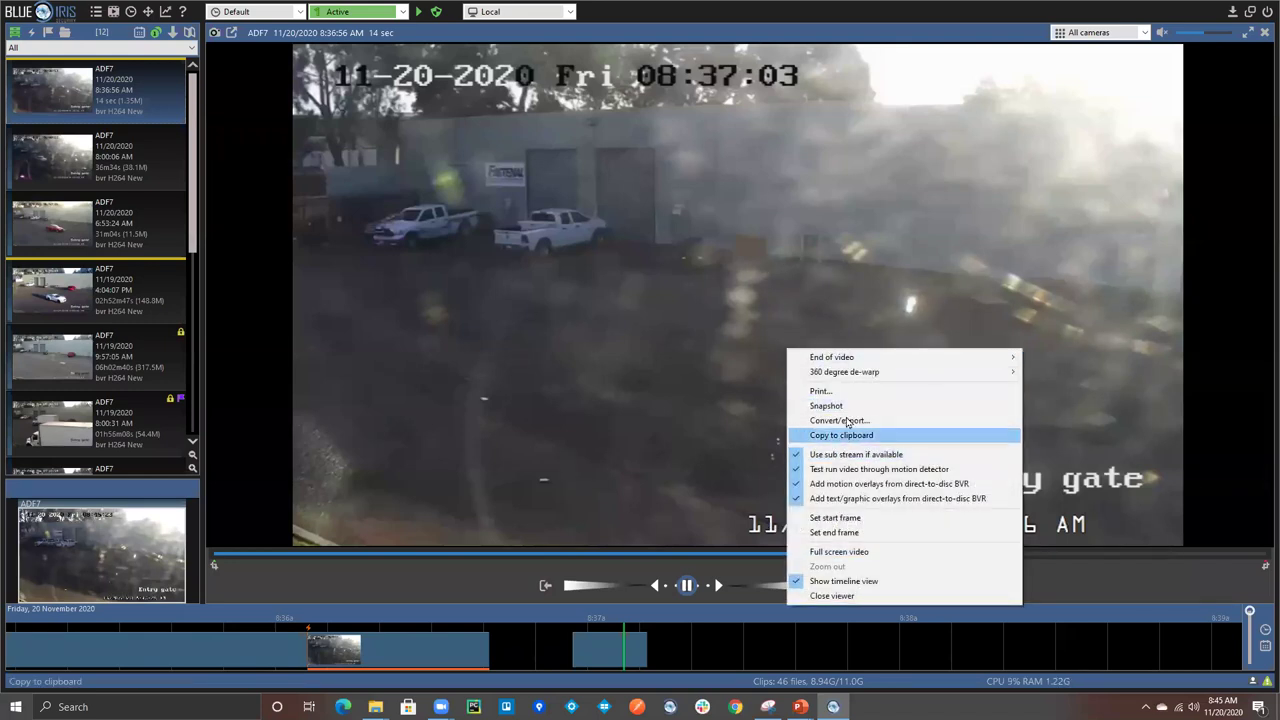
left_click(850, 484)
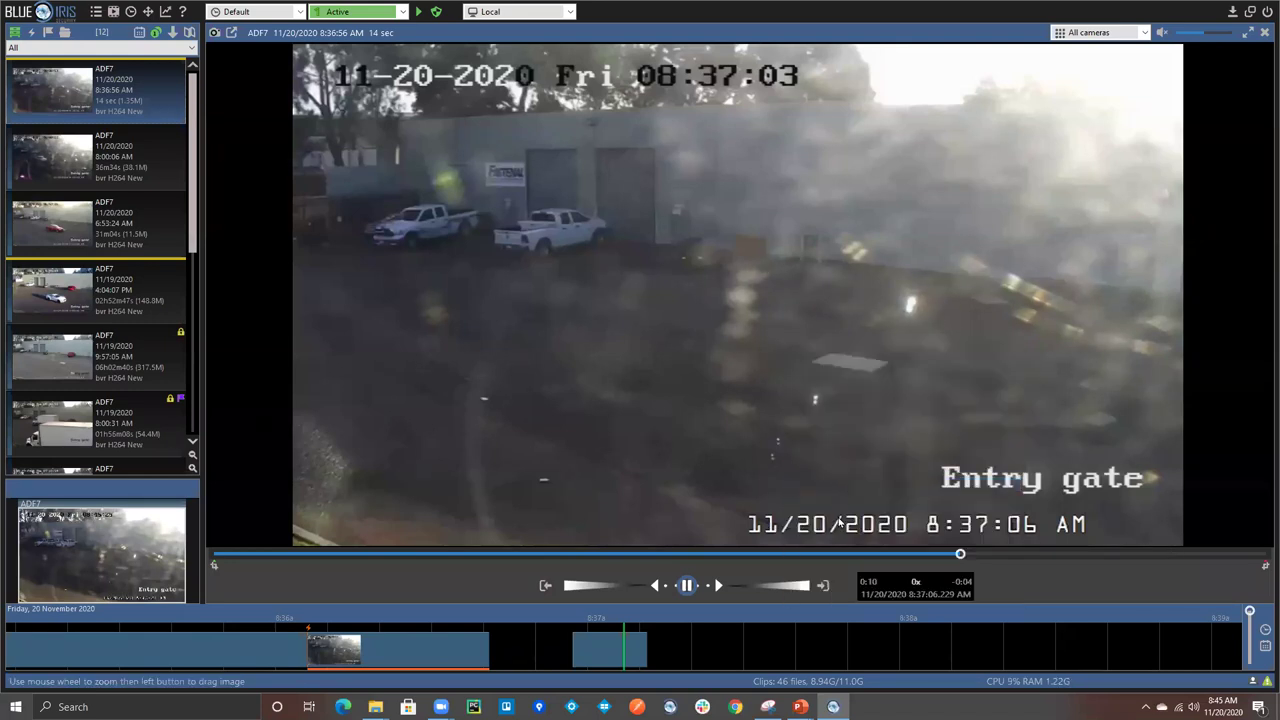
left_click(714, 586)
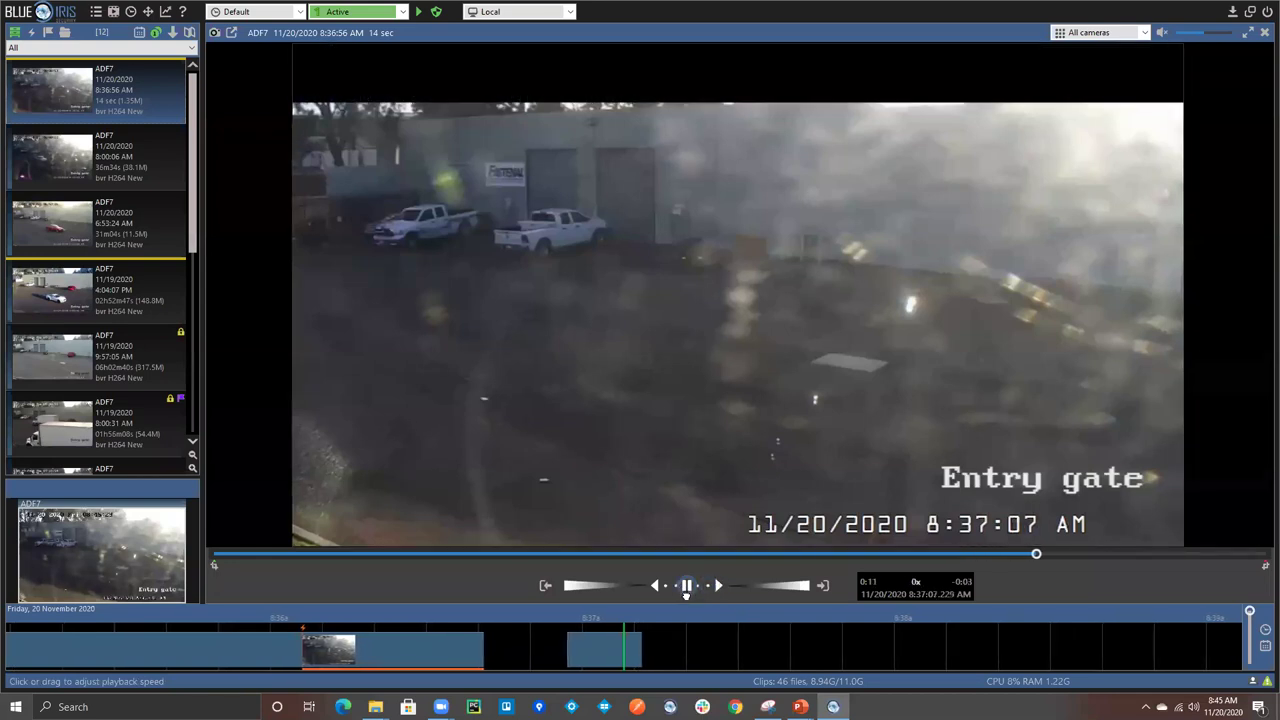
Show the new alerts and play the ADF7 alert of 11/20/2020 8:30:28 AM, speeding playback up to 2x.
left_click(35, 35)
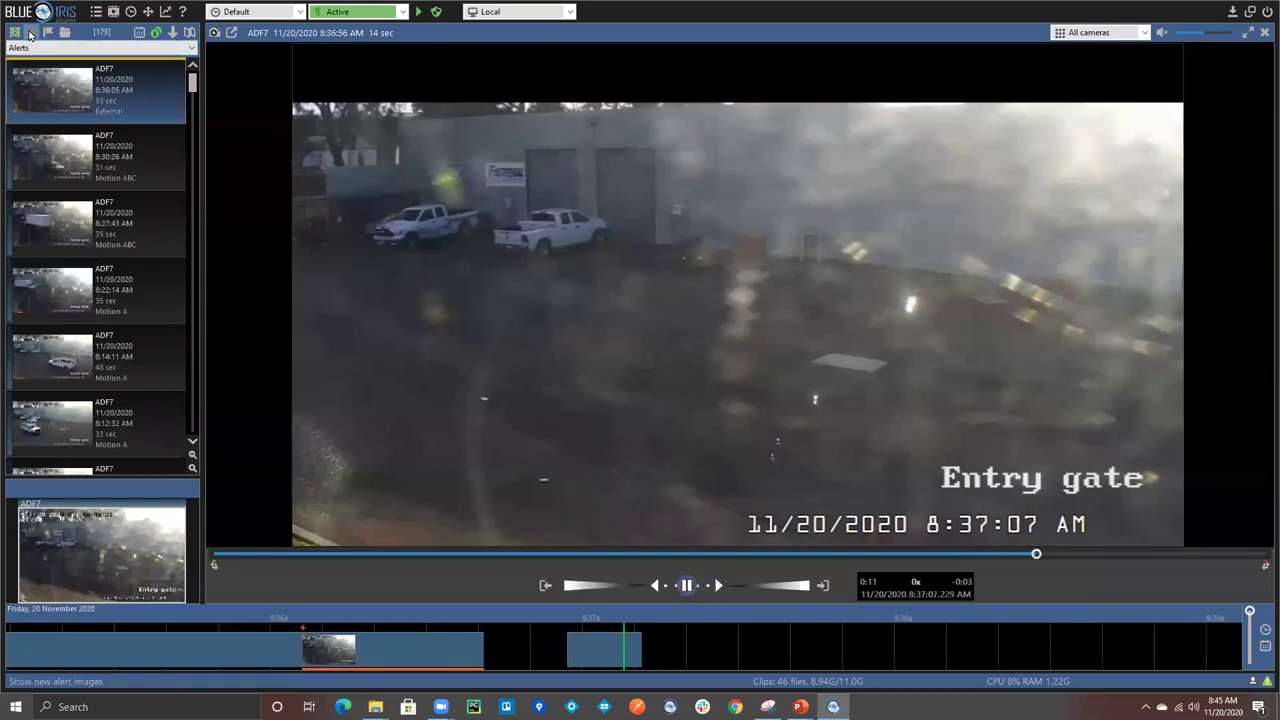
double_click(75, 163)
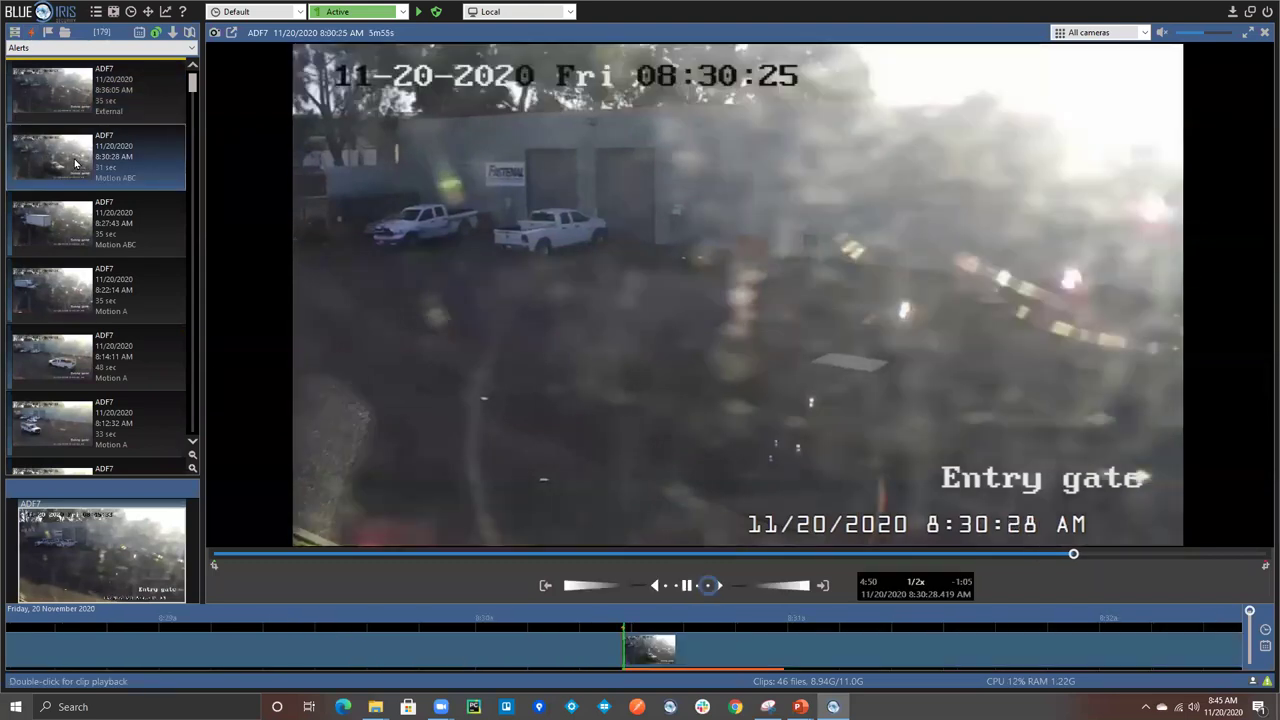
left_click(720, 586)
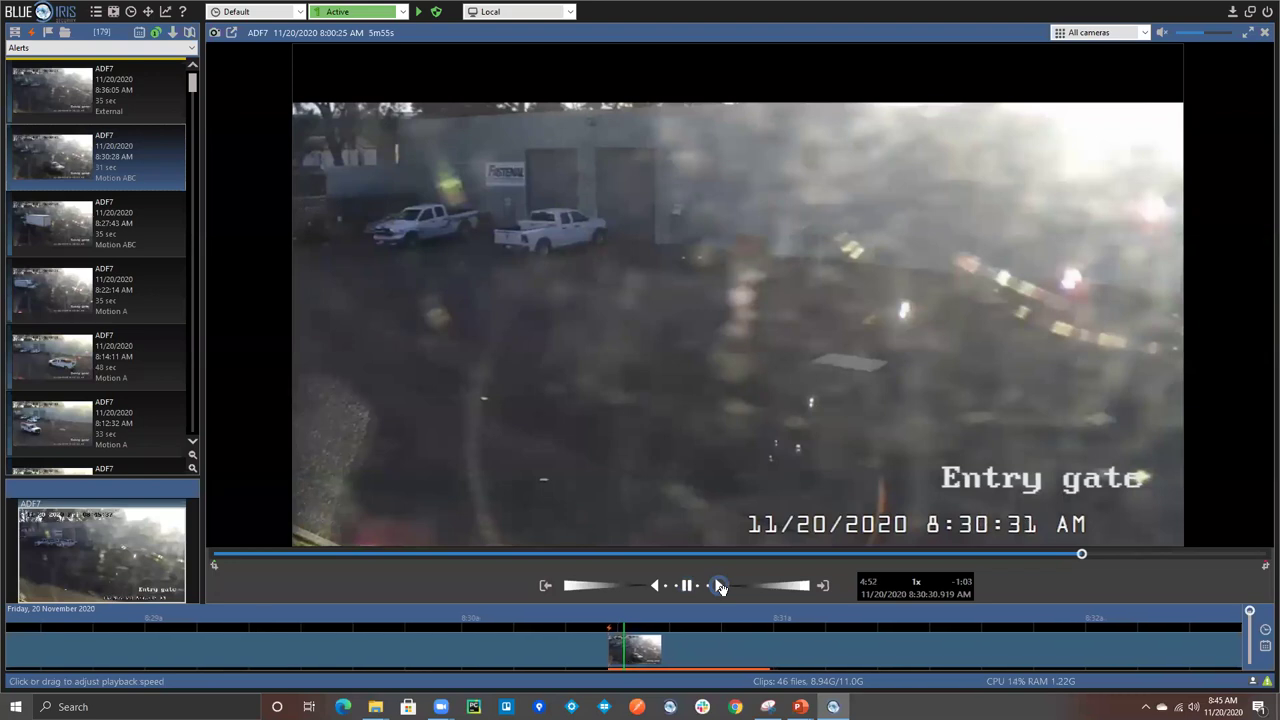
left_click(714, 587)
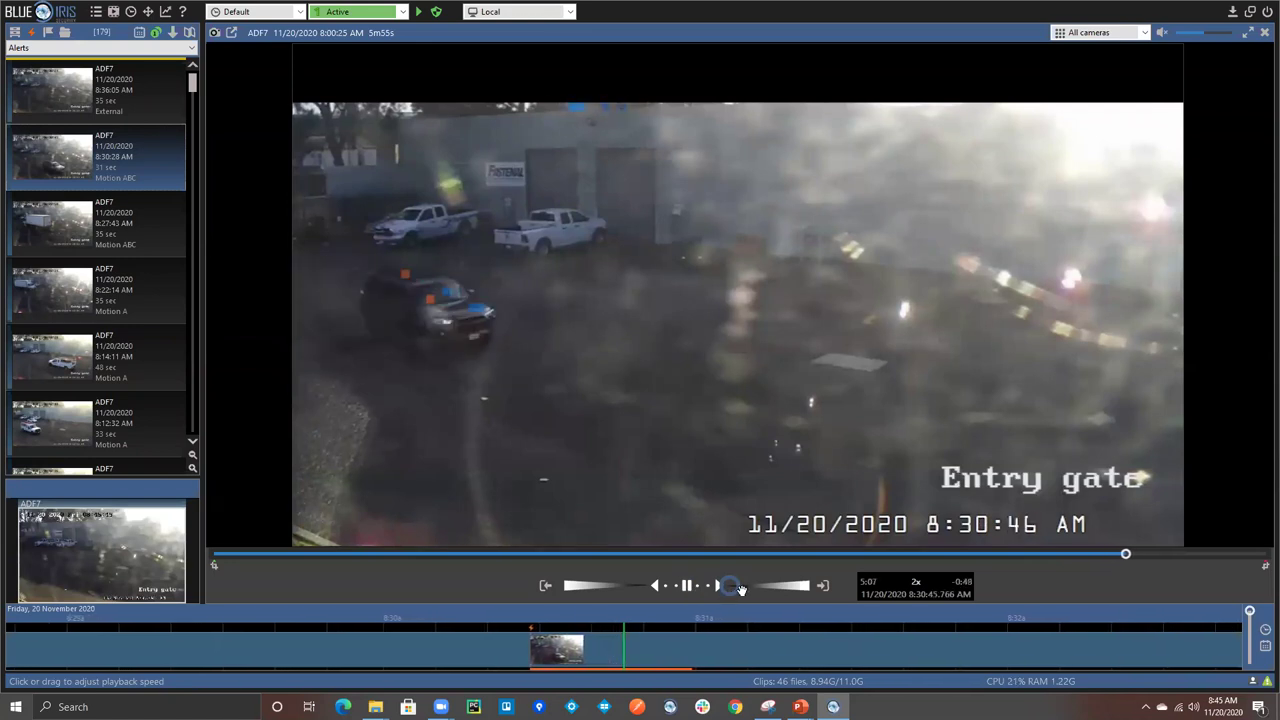
Move back and forth through the alert video around 8:30:45 to 8:30:49 AM to examine the vehicle's motion detection, and close the viewer.
left_click_drag(739, 589, 675, 590)
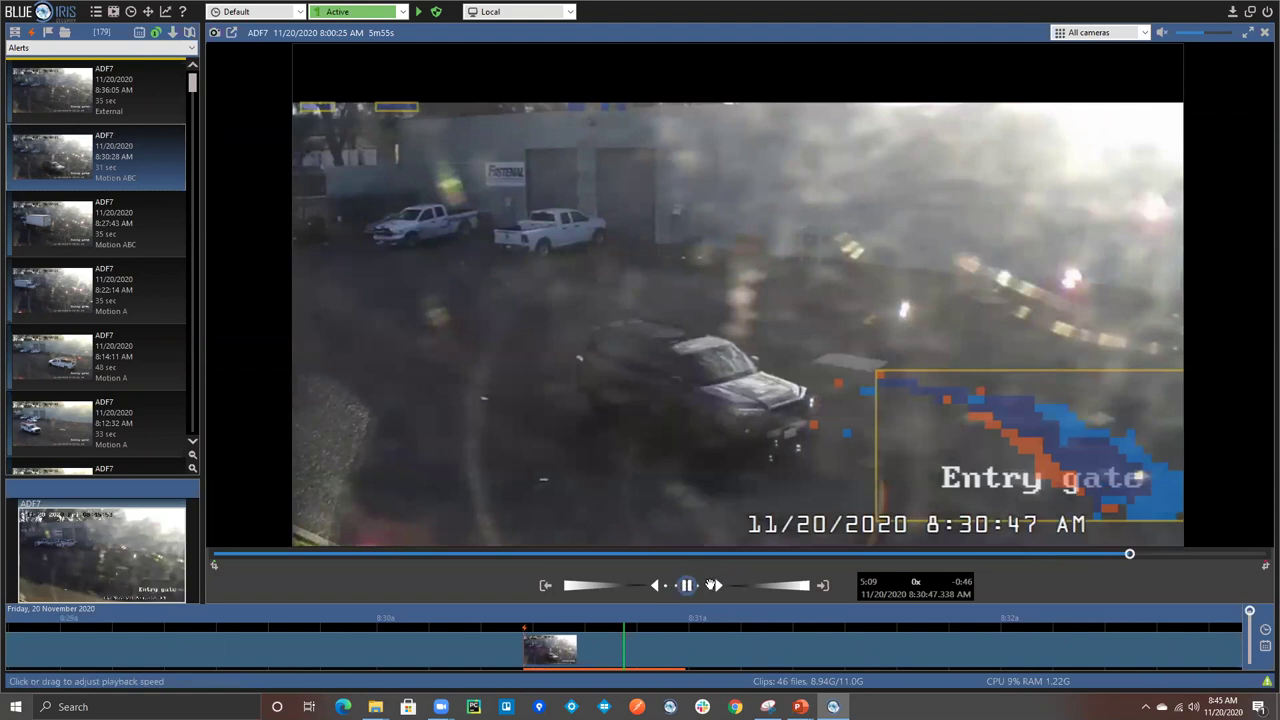
left_click_drag(686, 587, 667, 590)
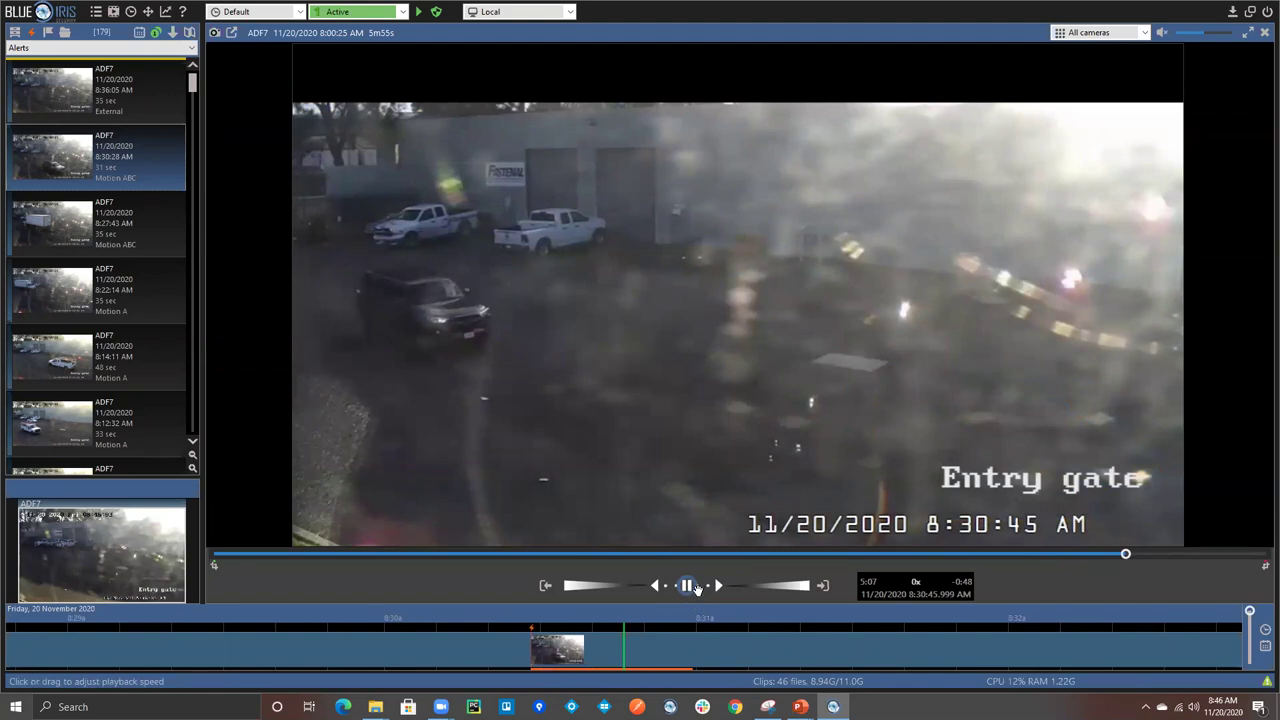
left_click(714, 590)
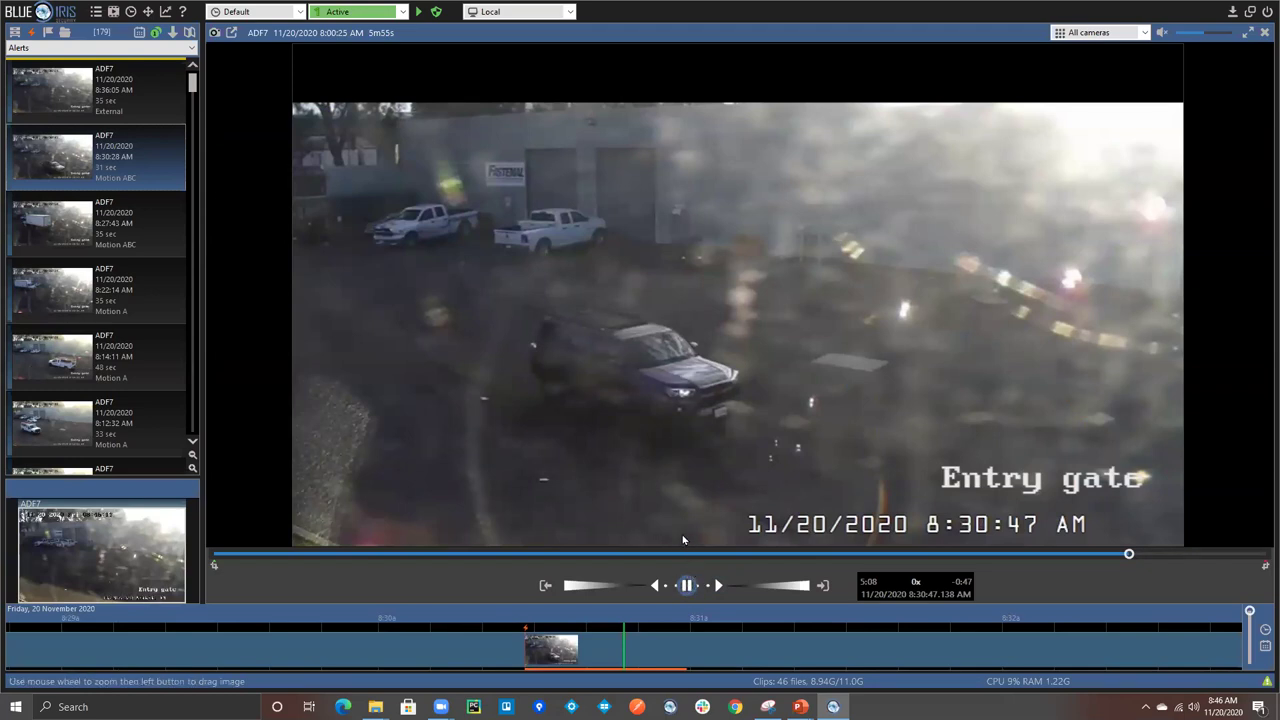
left_click(701, 588)
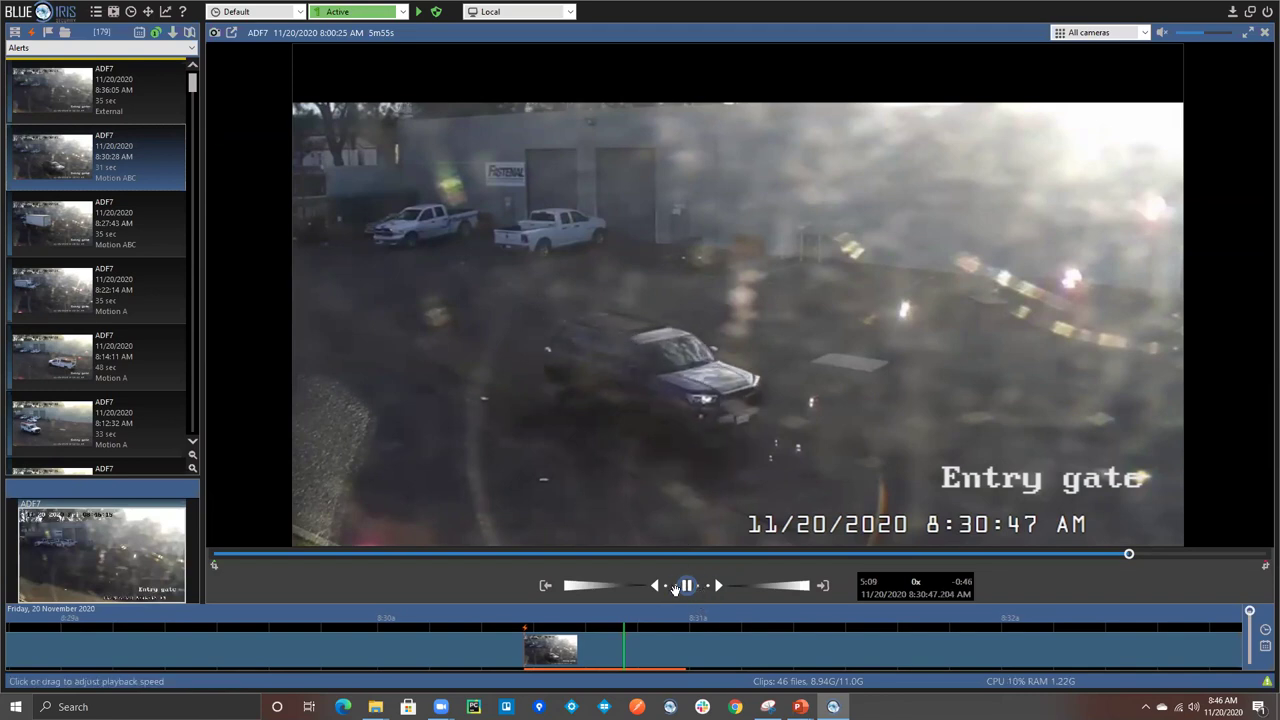
left_click(675, 588)
left_click(670, 589)
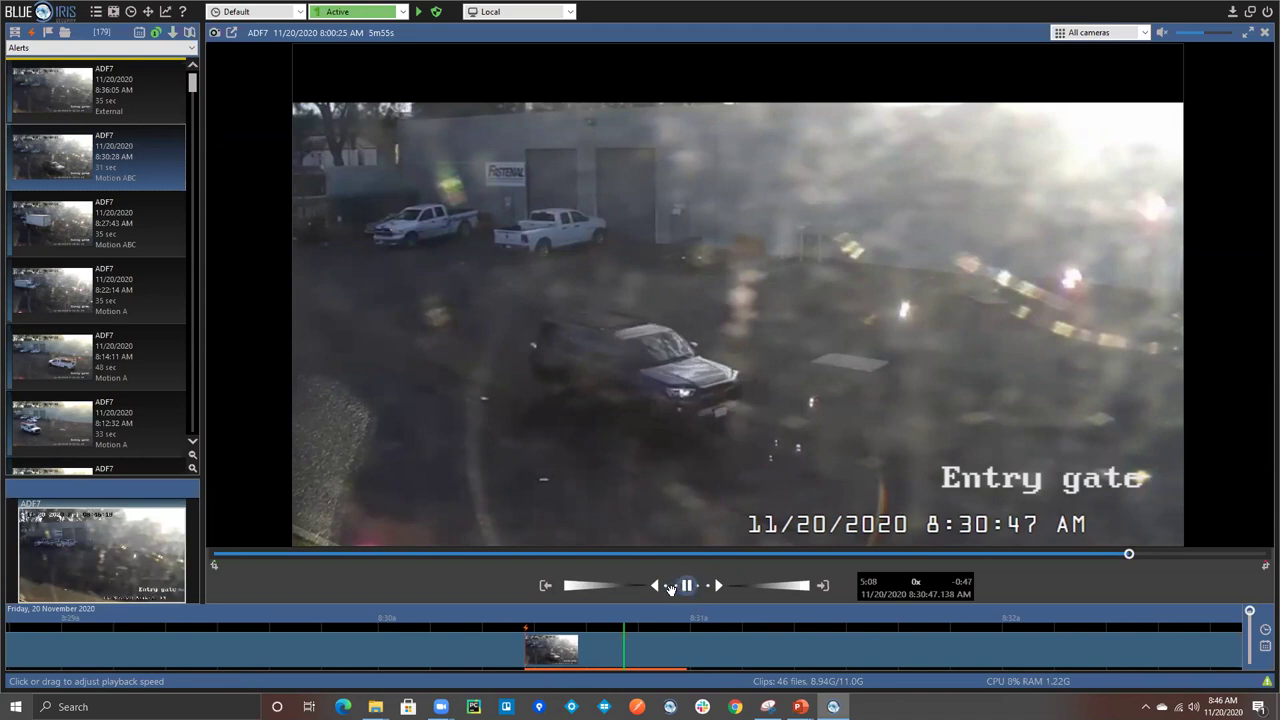
left_click(718, 589)
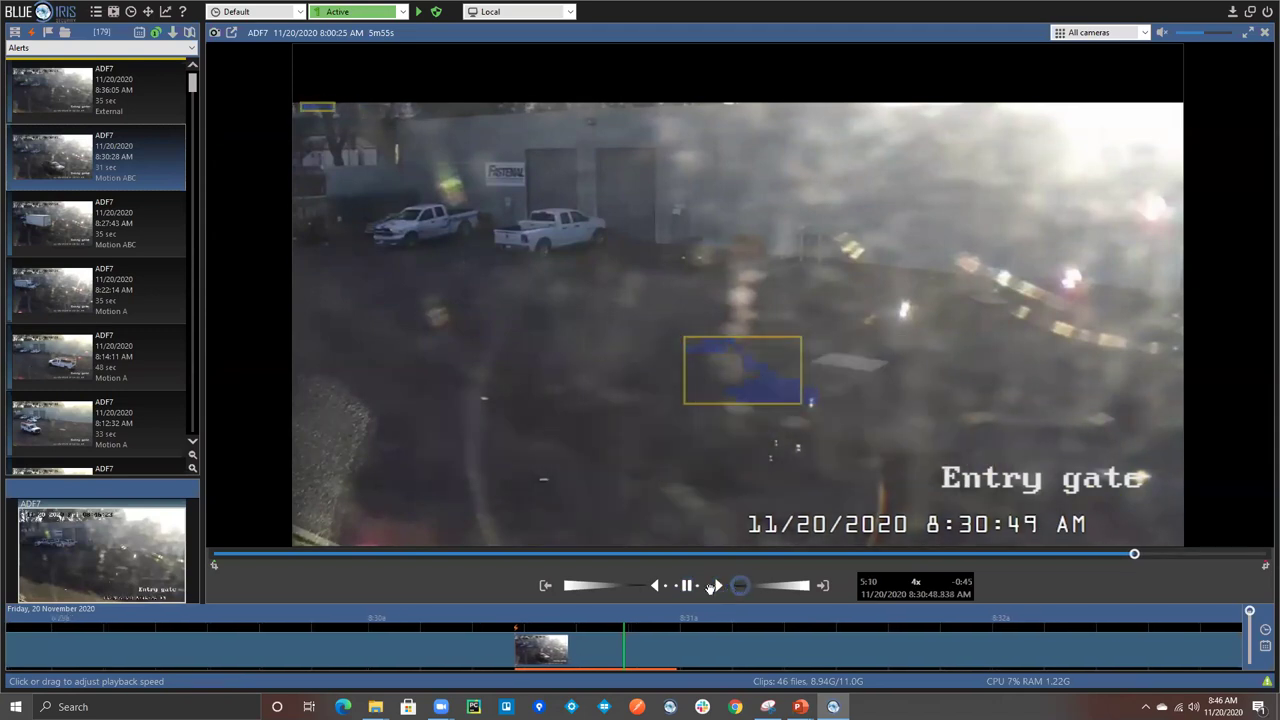
left_click(640, 585)
left_click(686, 585)
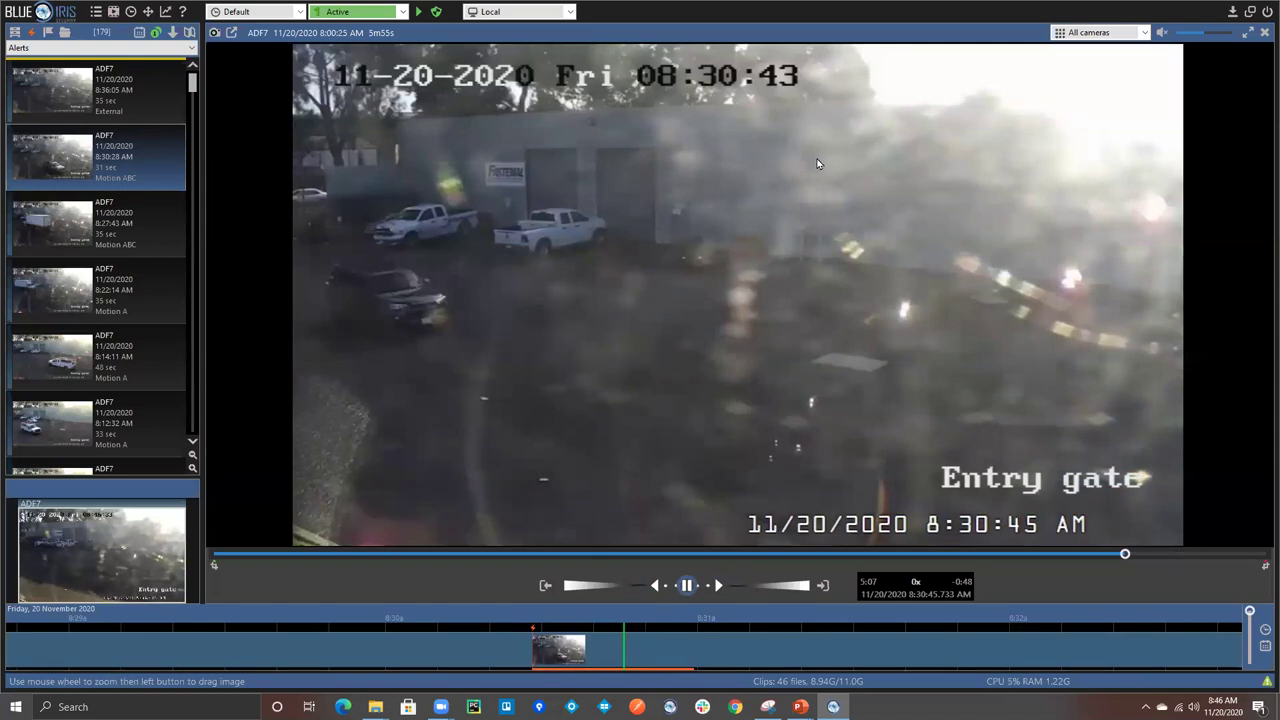
left_click(1264, 32)
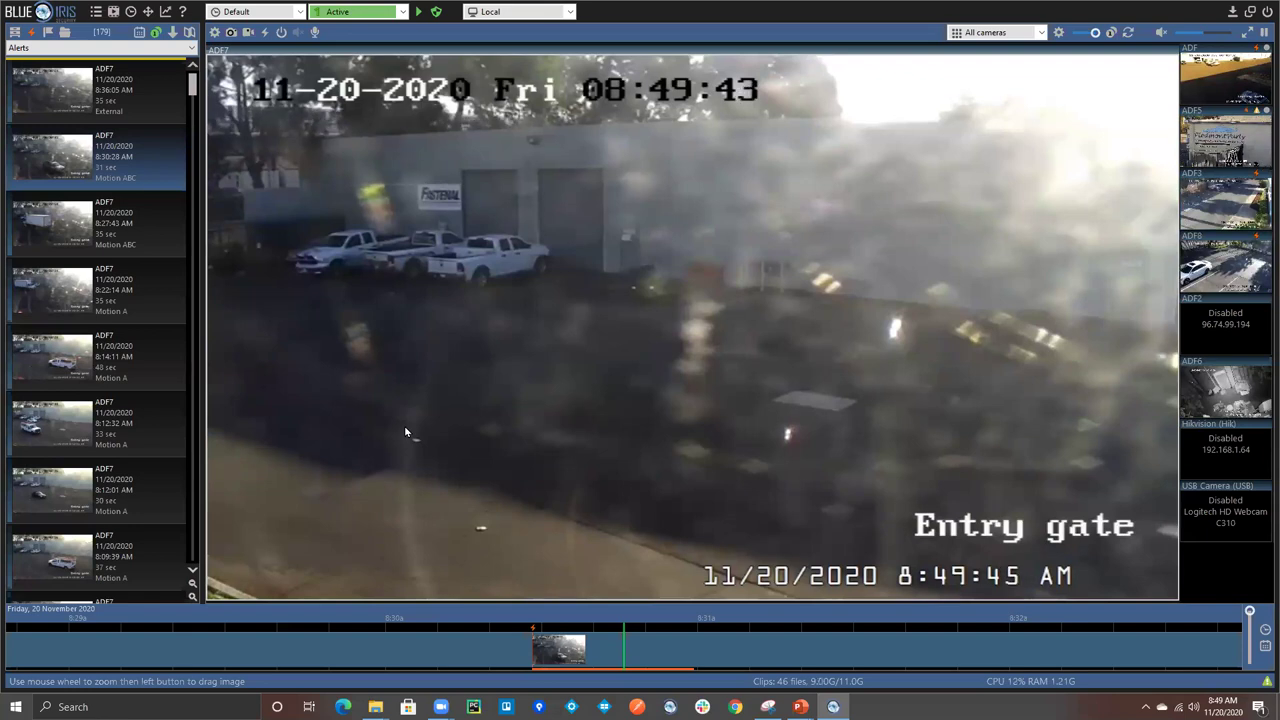
Open the motion sensor configuration in ADF7's trigger settings.
right_click(767, 233)
left_click(815, 153)
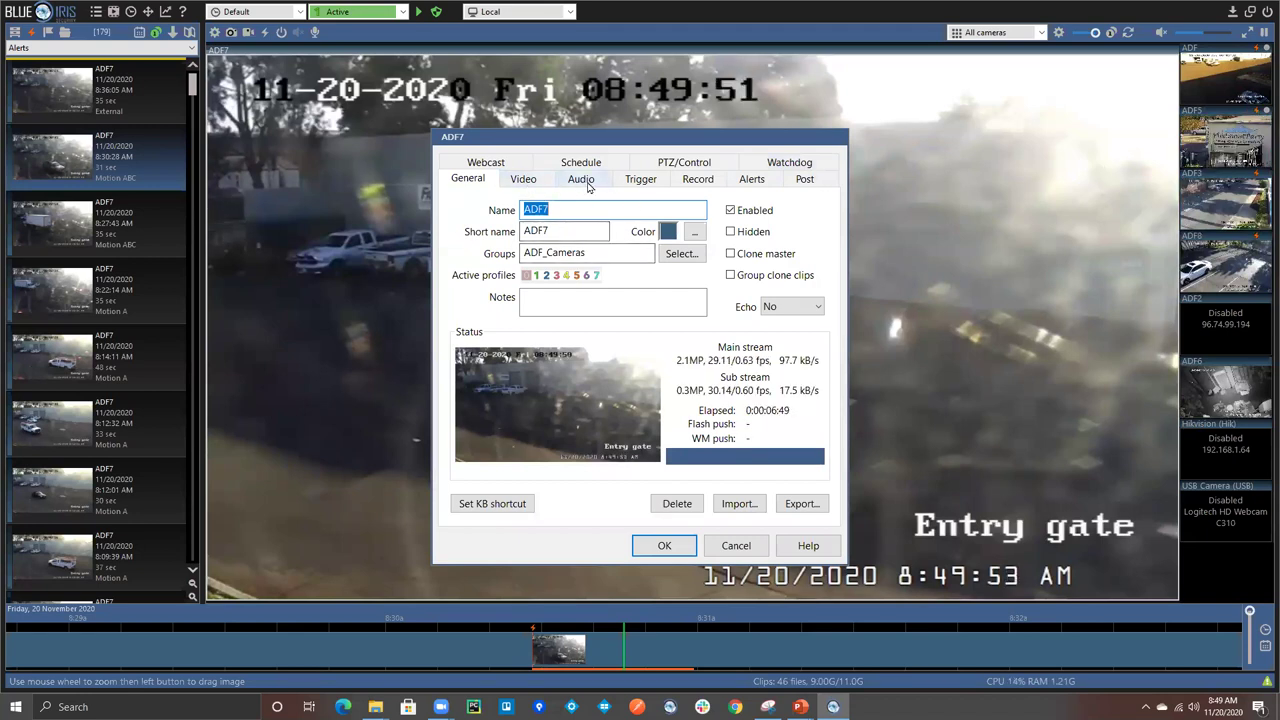
left_click(634, 183)
left_click(622, 258)
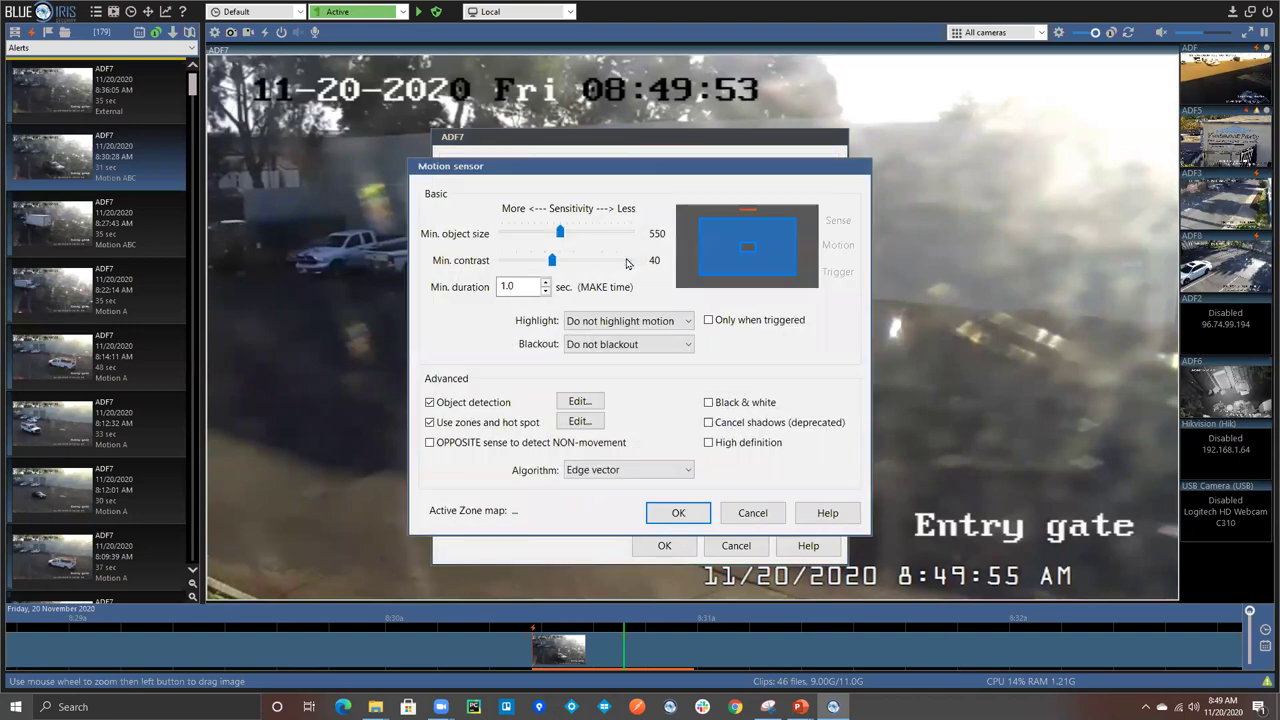
Try minimum object sizes between 250 and 768 for the motion sensor, ending at 763.
left_click_drag(560, 232, 521, 233)
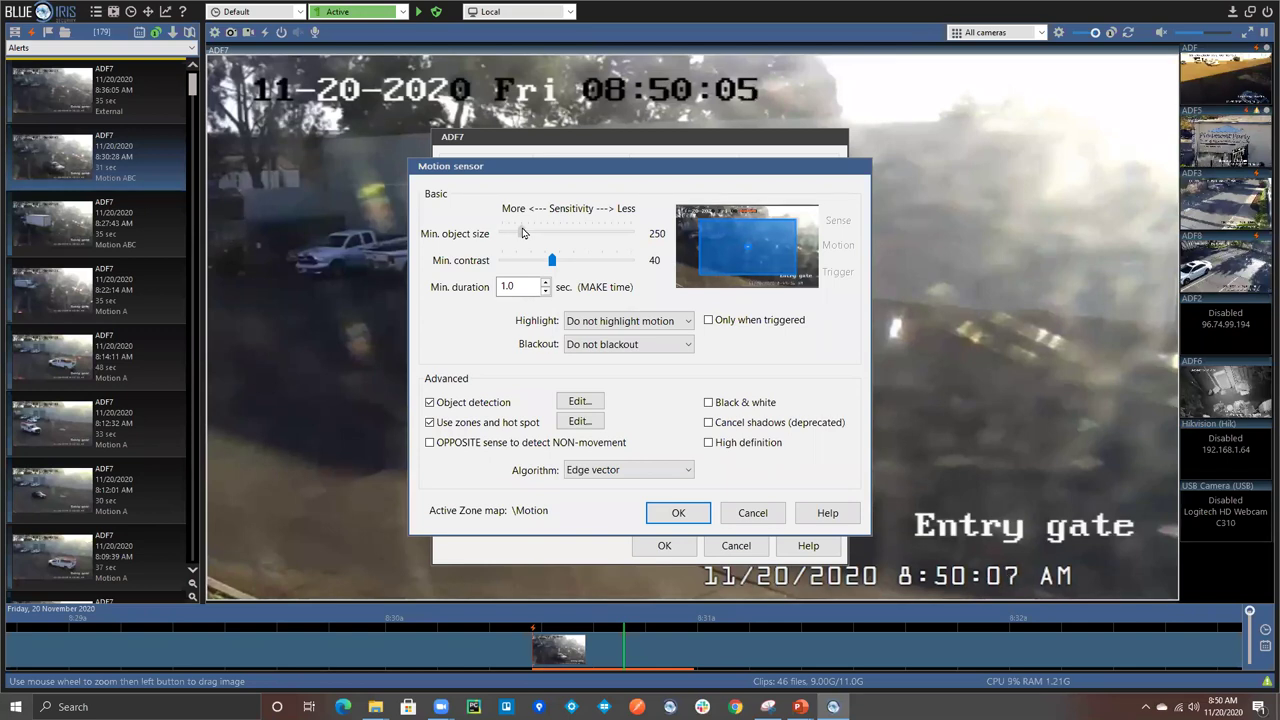
left_click_drag(521, 233, 535, 232)
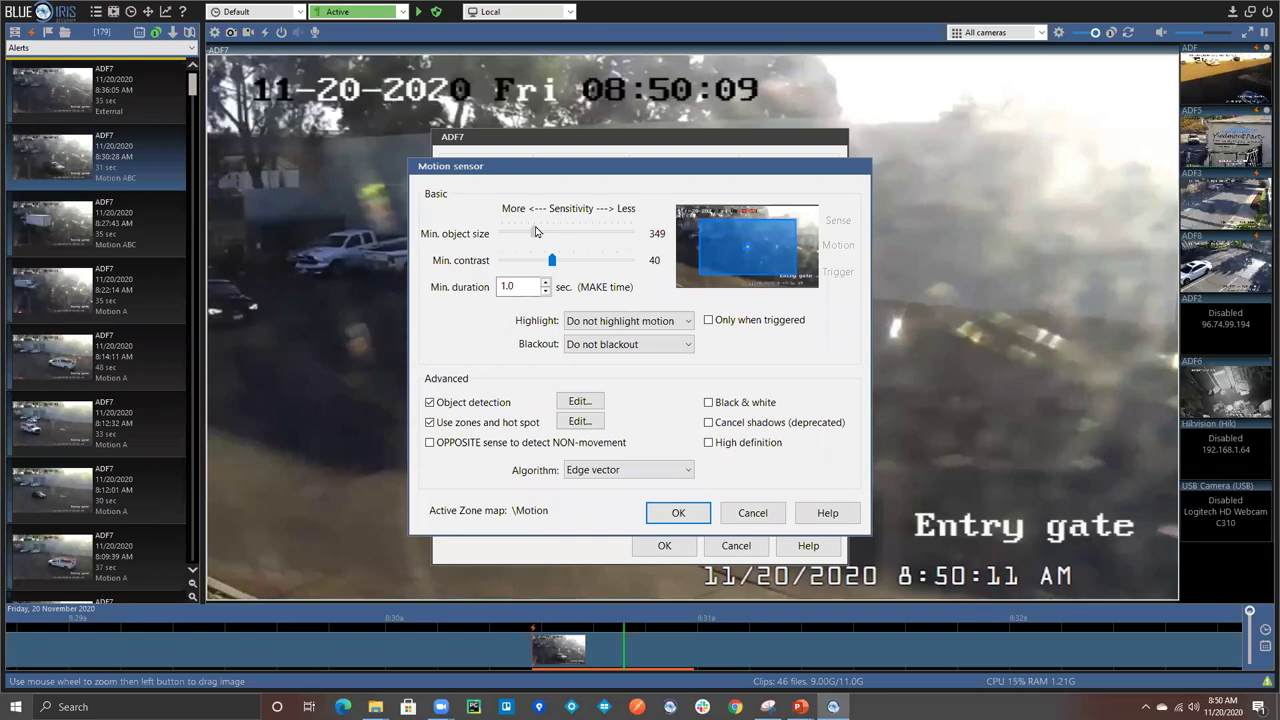
left_click_drag(535, 232, 556, 232)
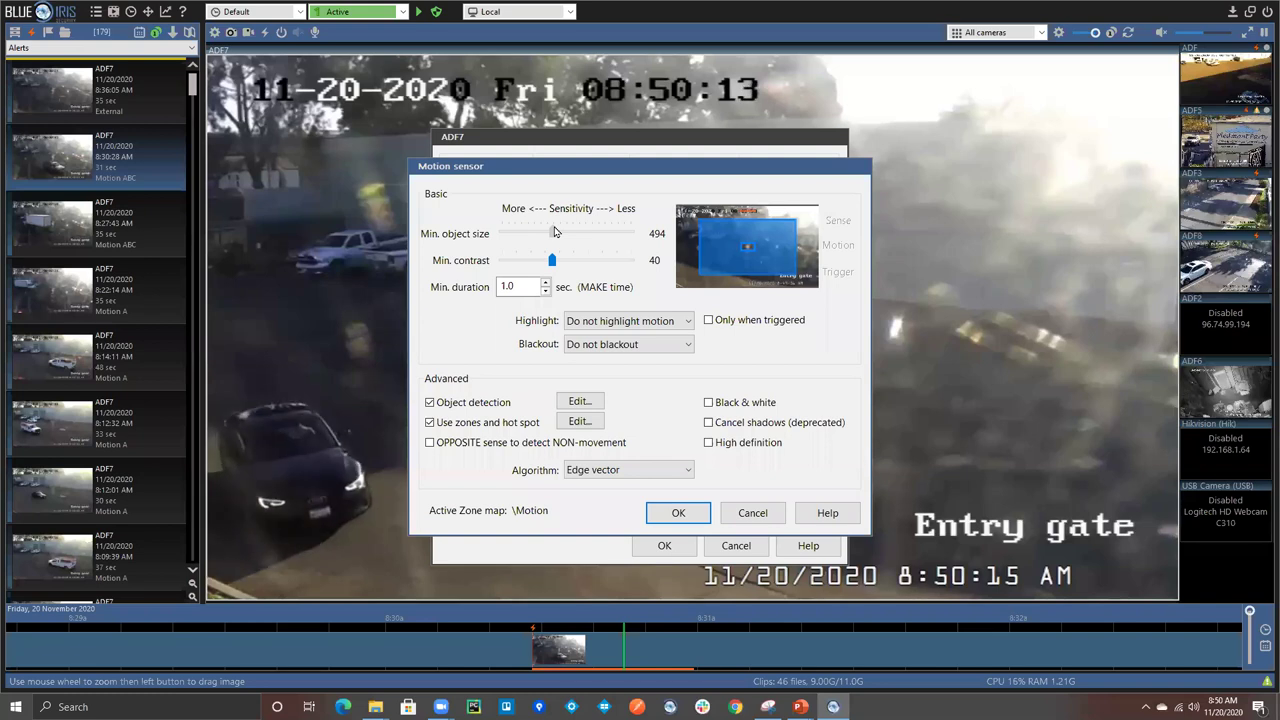
left_click_drag(556, 232, 567, 233)
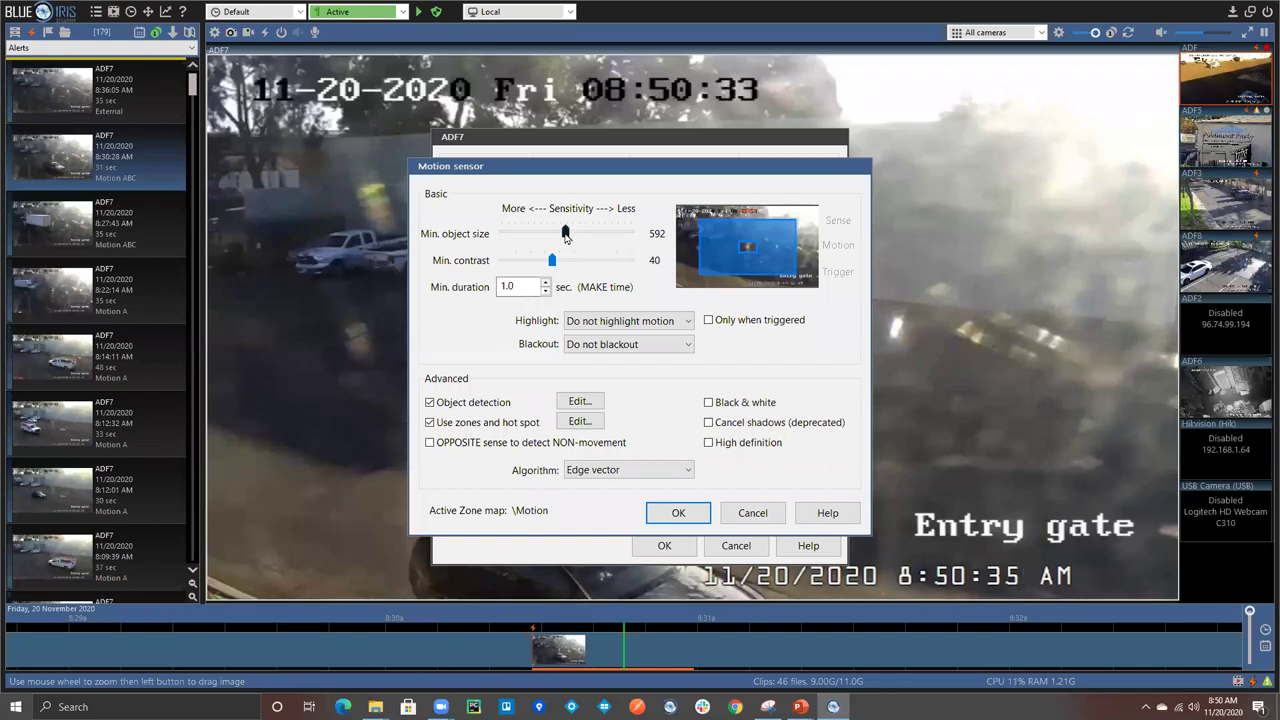
left_click_drag(565, 233, 587, 236)
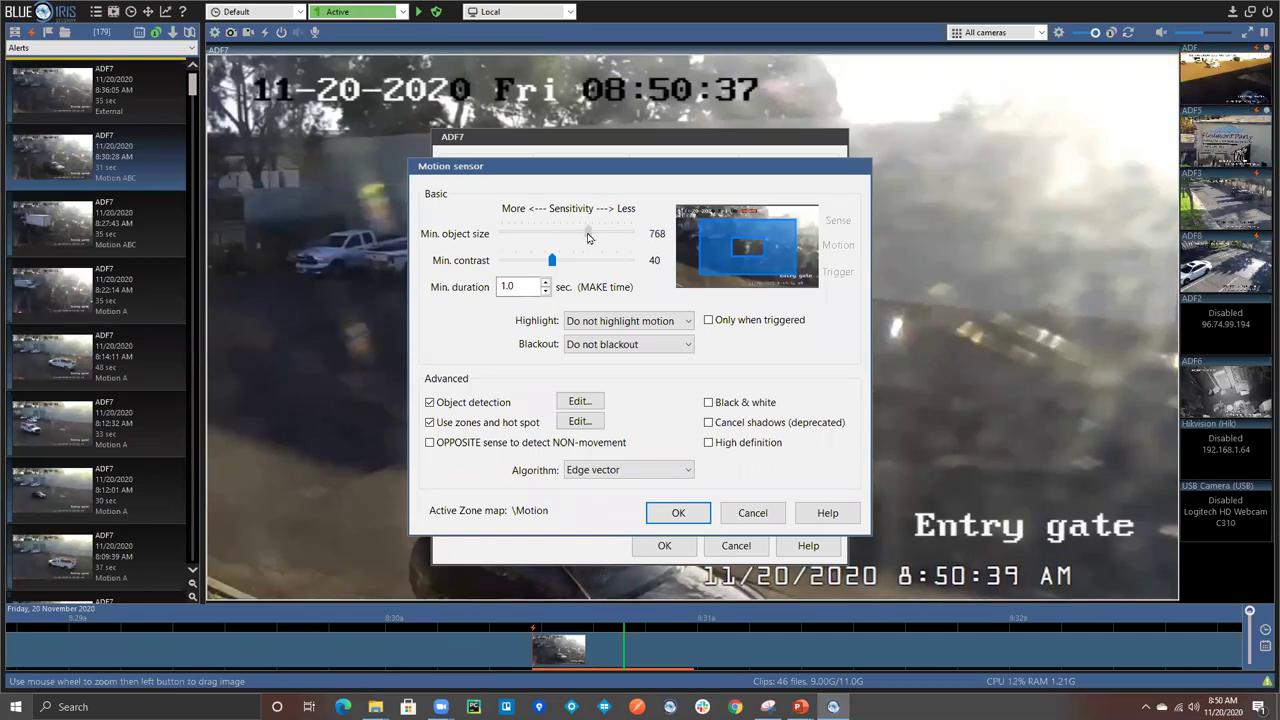
left_click(588, 236)
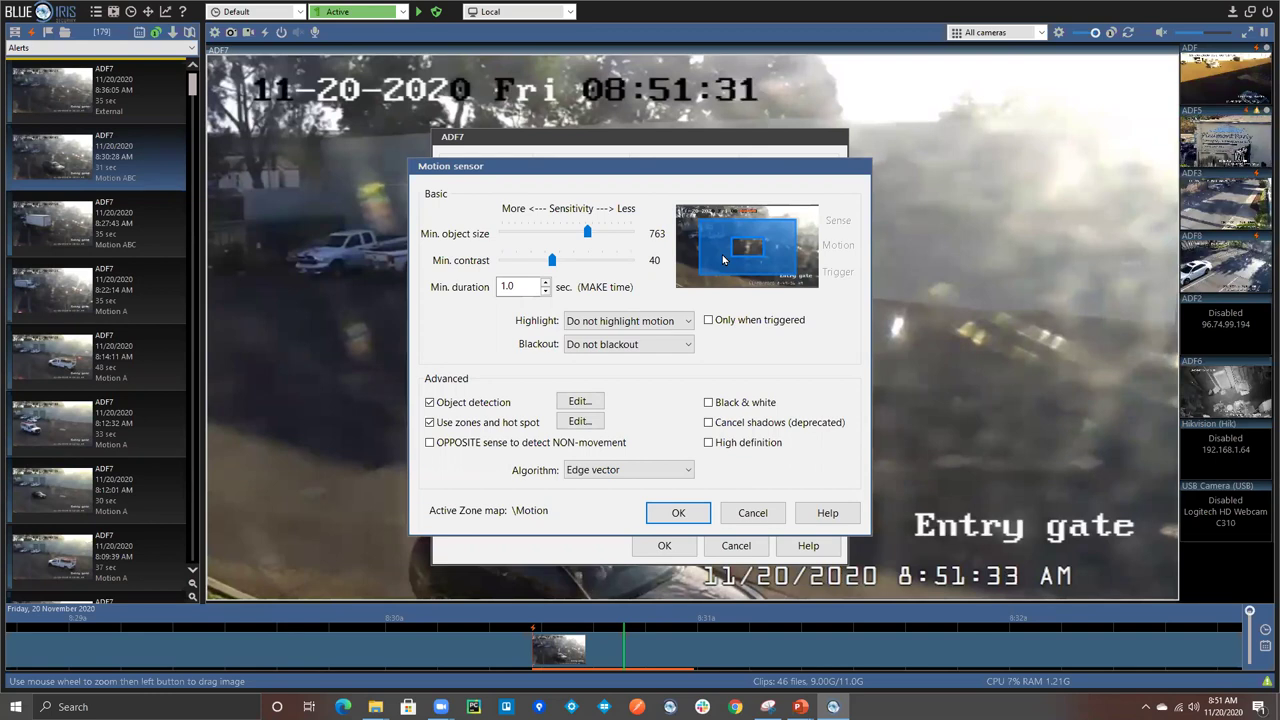
Examine the object detection rules for travel distance, zone crossing and detector reset, and close all of ADF7's settings without saving.
left_click(577, 402)
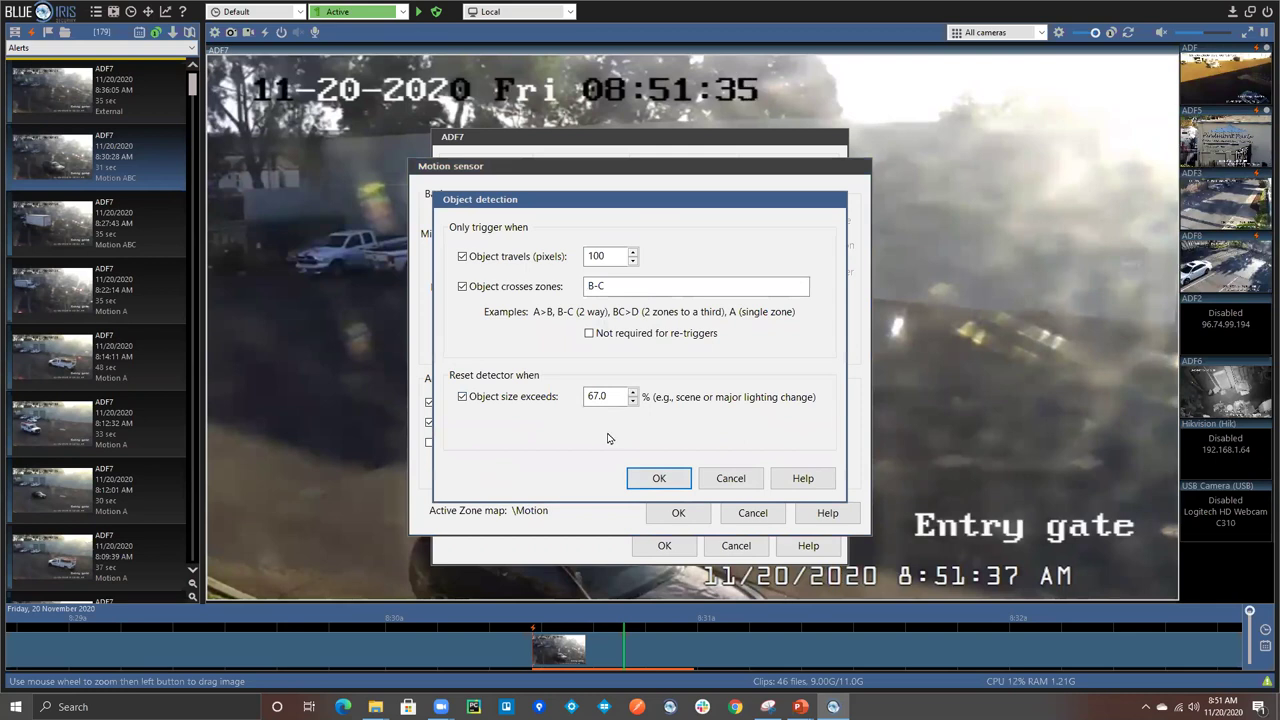
left_click(747, 482)
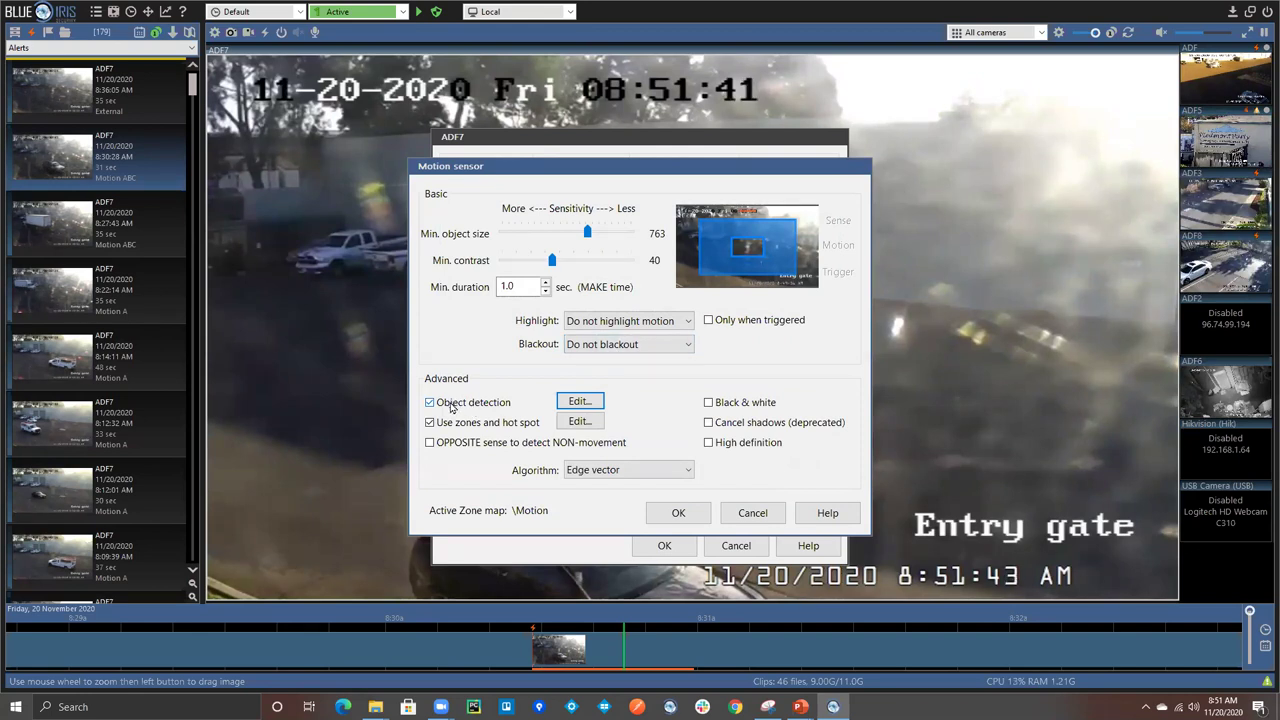
left_click(575, 402)
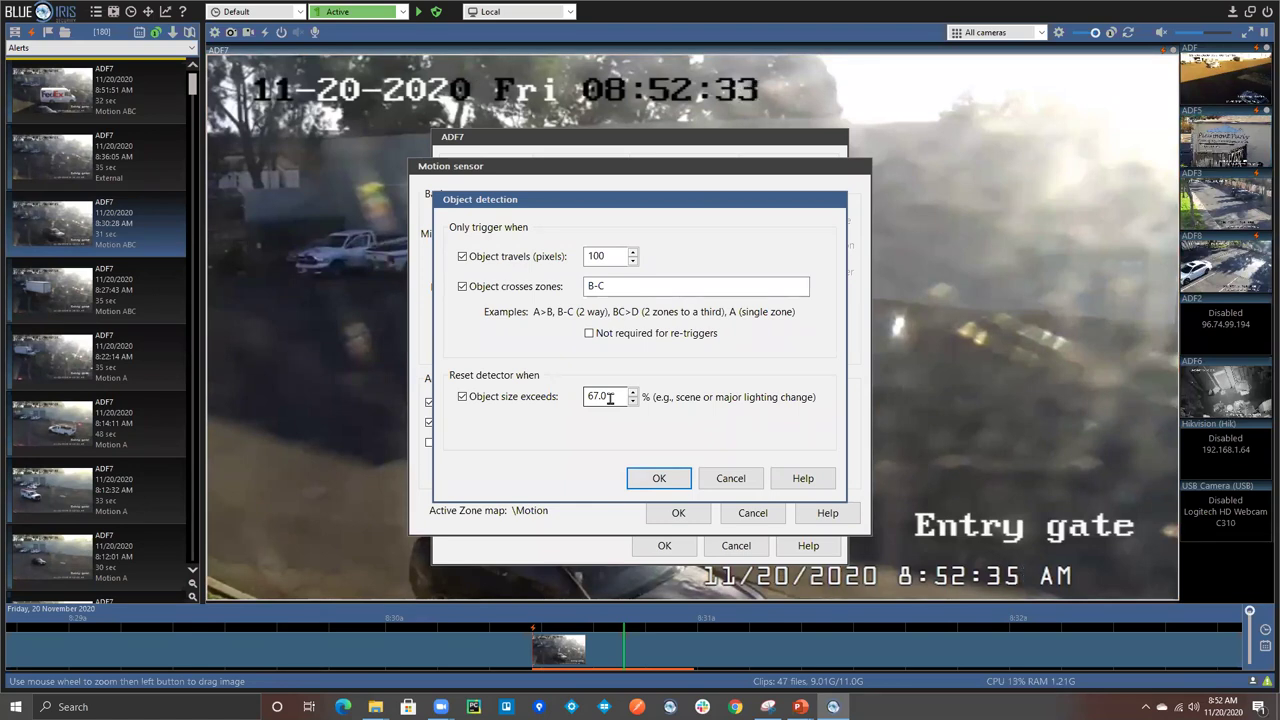
left_click(731, 481)
left_click(728, 512)
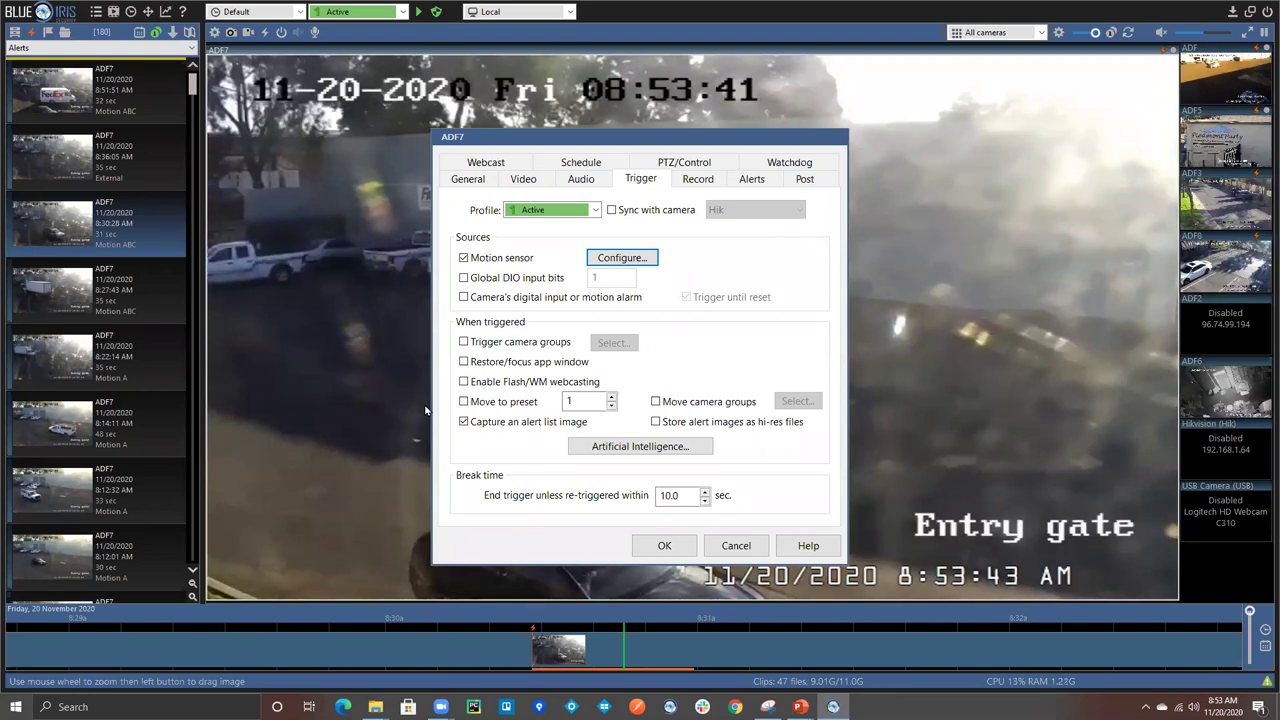
left_click(741, 547)
Switch to the PowerPoint slide show with the Triggers and Alerts diagram.
key("alt+Tab")
key("alt+Tab")
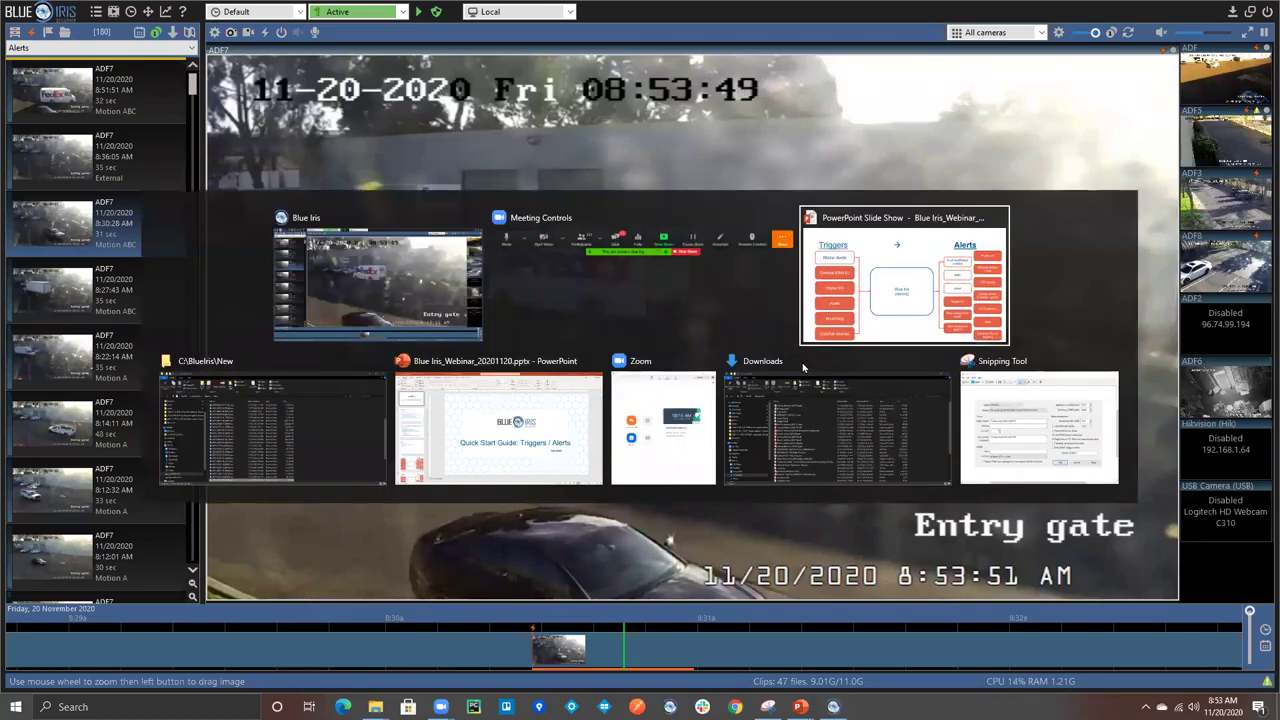
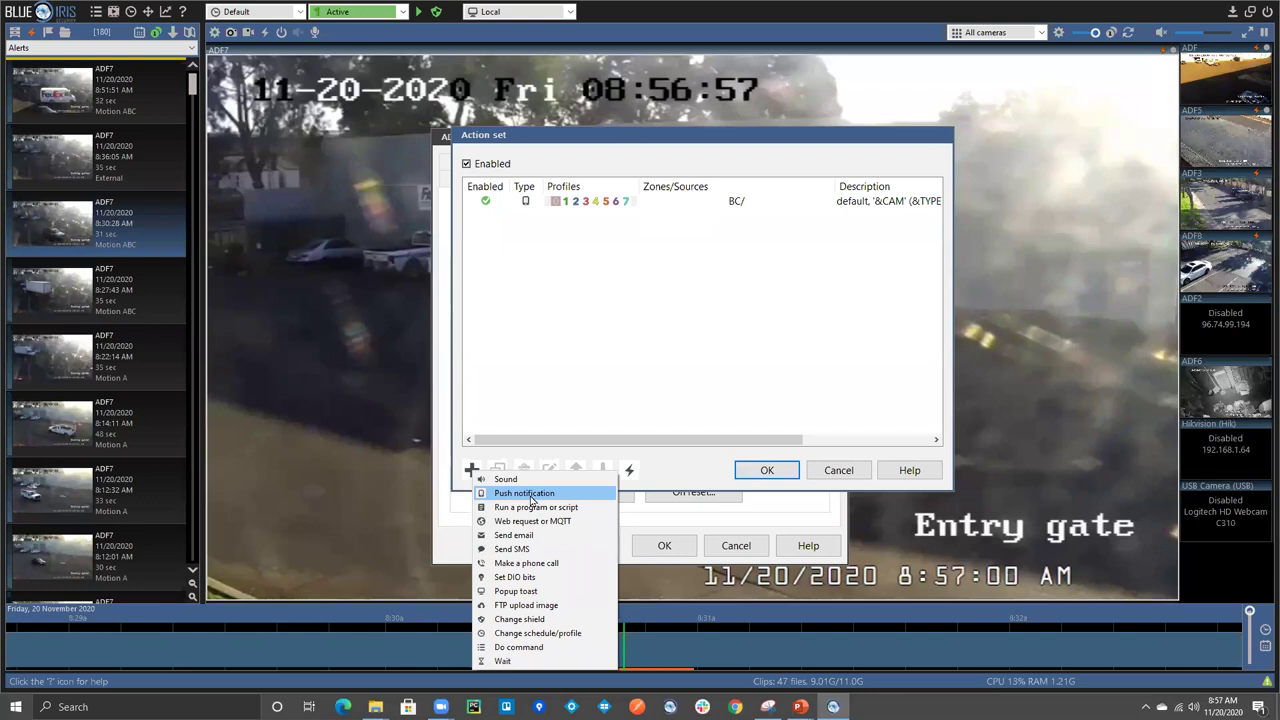
Dismiss the choice of new action types and open the existing push notification in ADF7's action set.
left_click(671, 458)
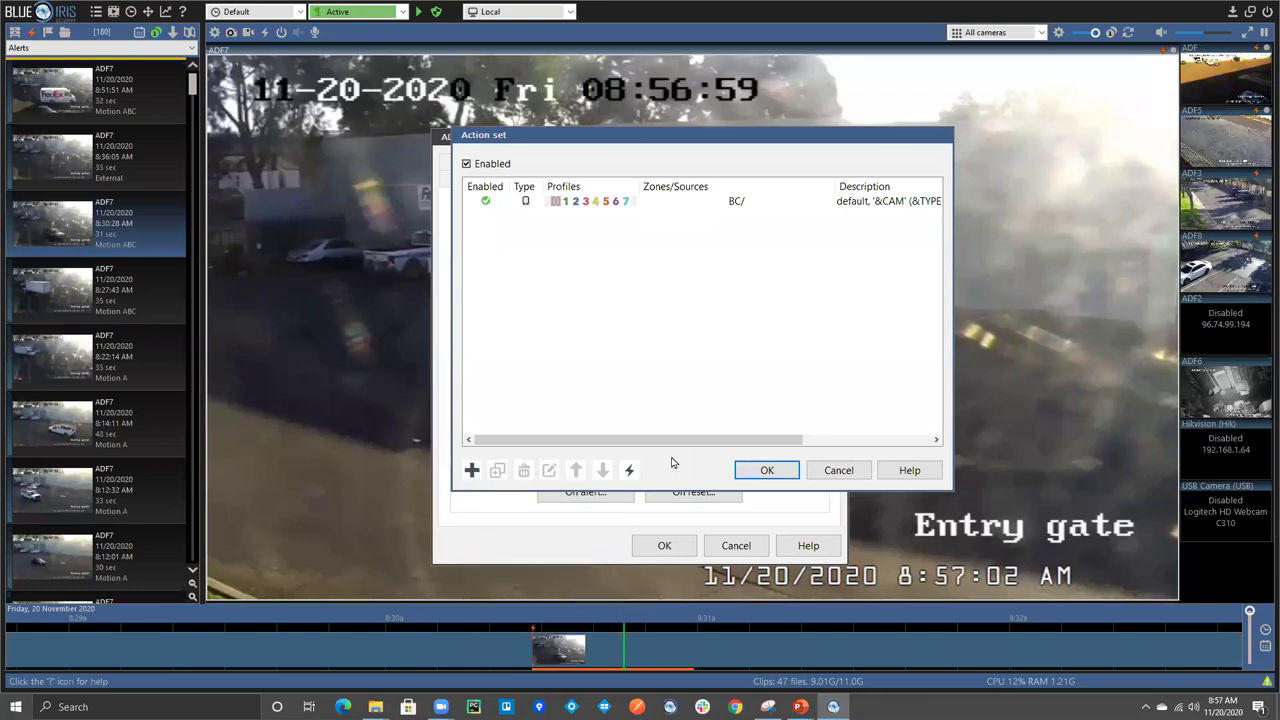
double_click(690, 202)
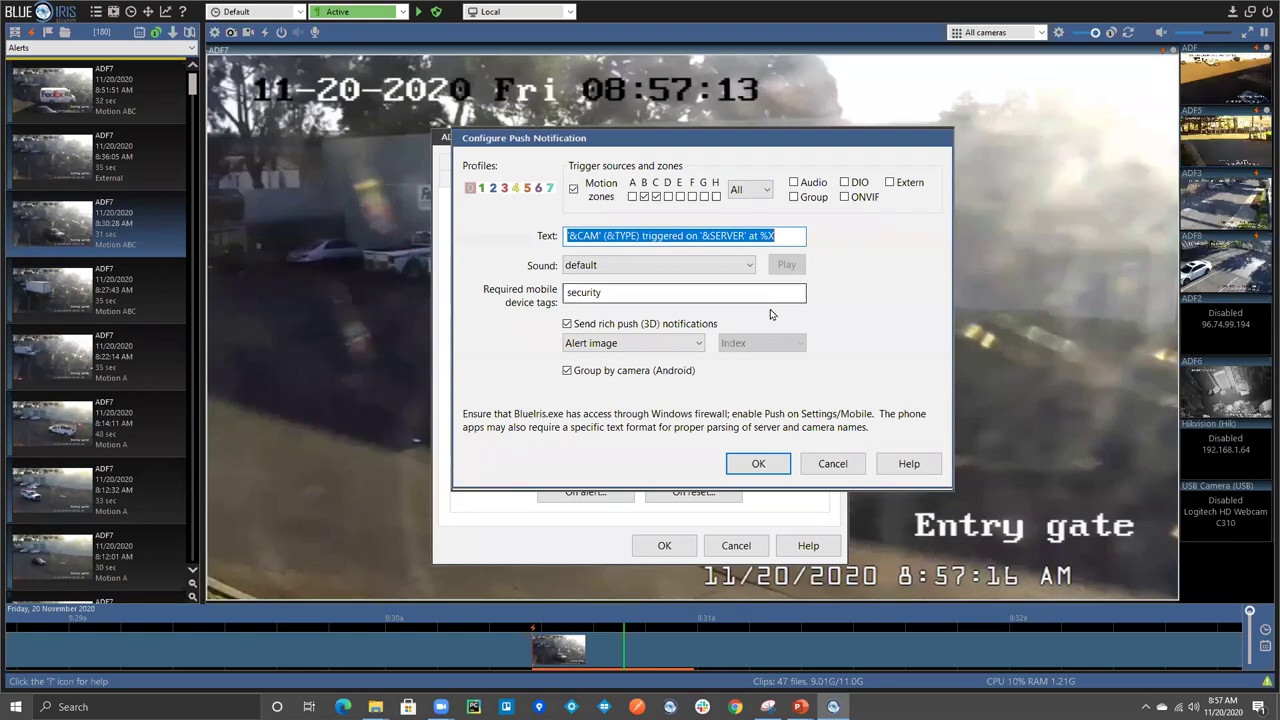
Examine the push notification's required mobile device tags, its selected motion zones and the available zone matching rules.
left_click(610, 293)
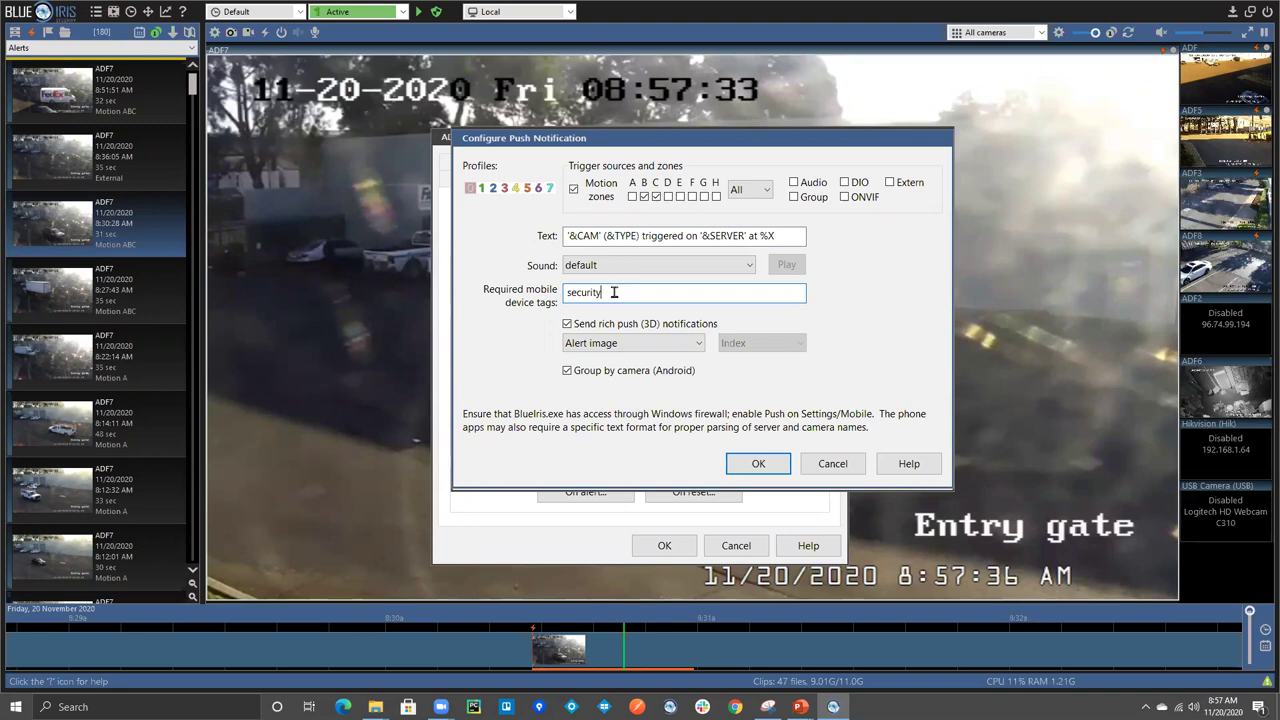
left_click(644, 196)
left_click(656, 197)
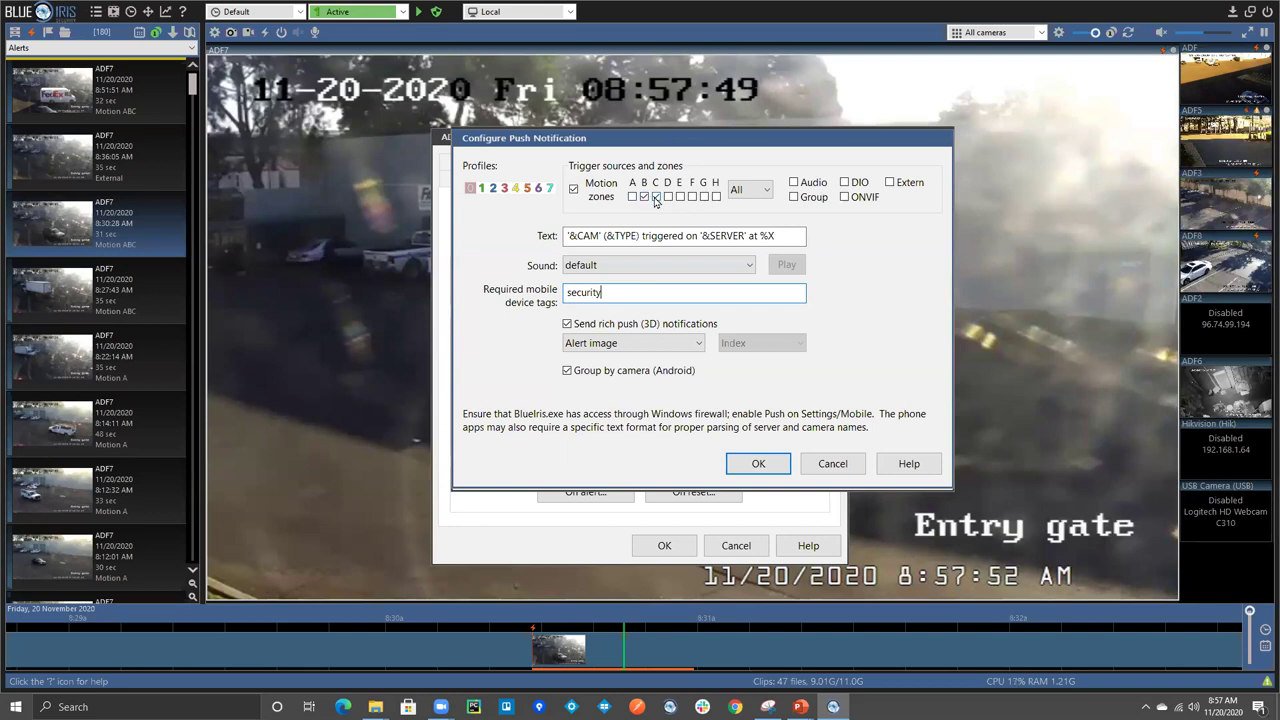
left_click(745, 190)
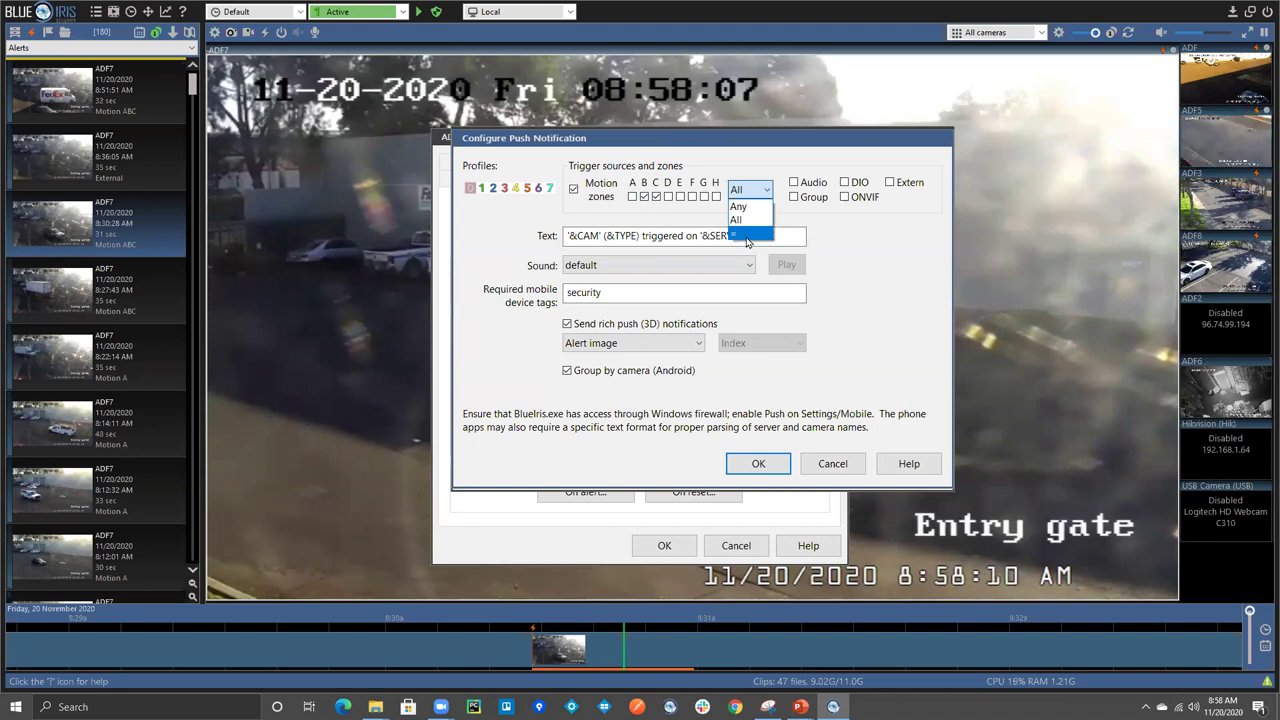
left_click(864, 240)
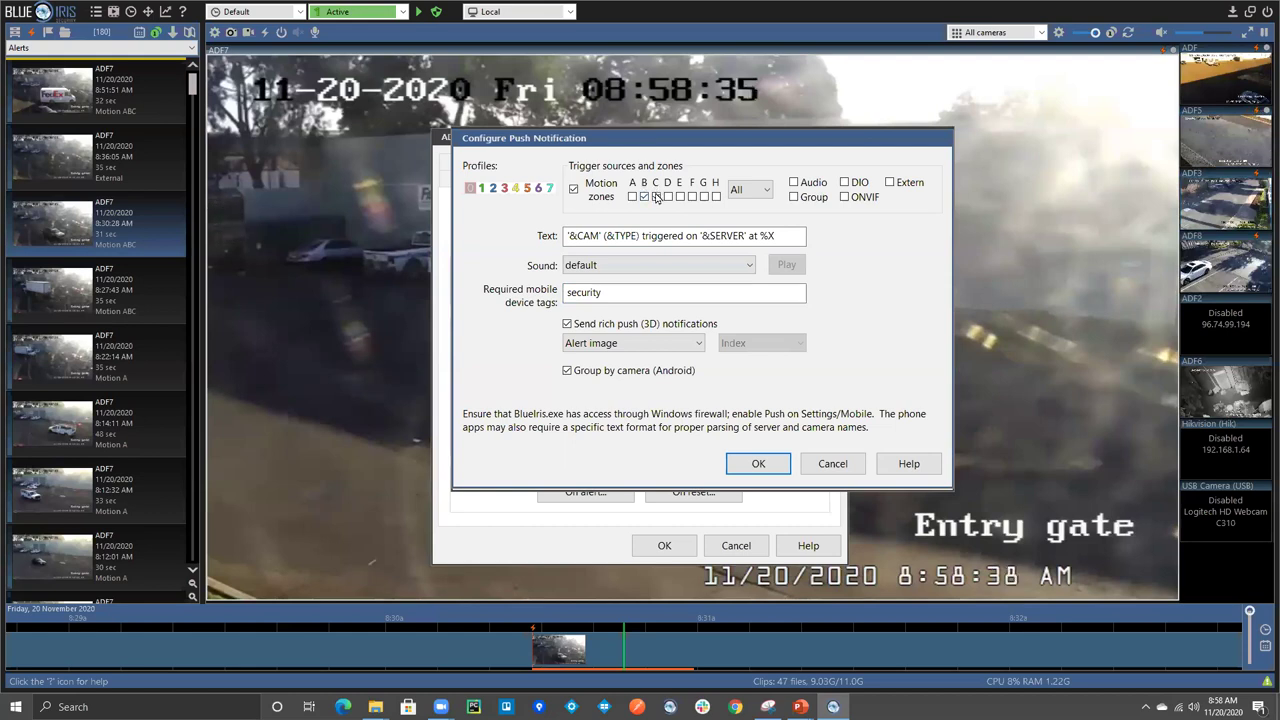
Try the exact-match (=) rule for zones B and C in the push notification, and return it to All.
left_click(656, 196)
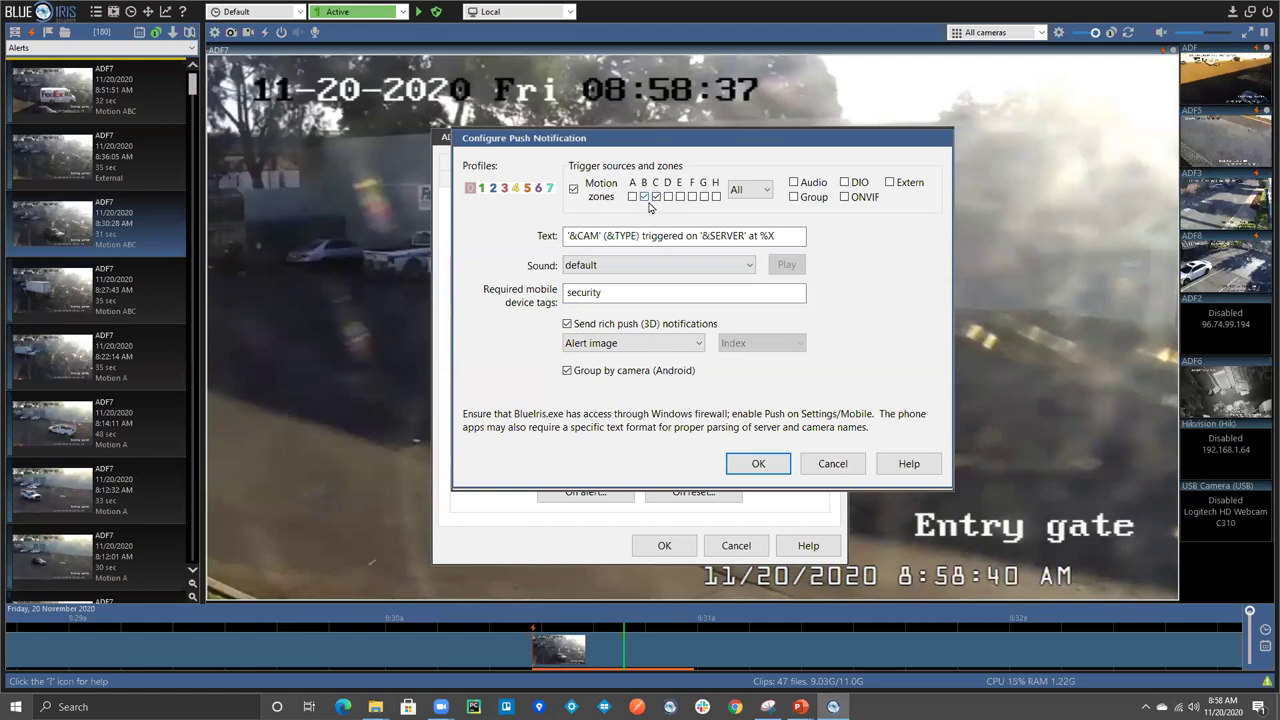
left_click(757, 194)
left_click(745, 234)
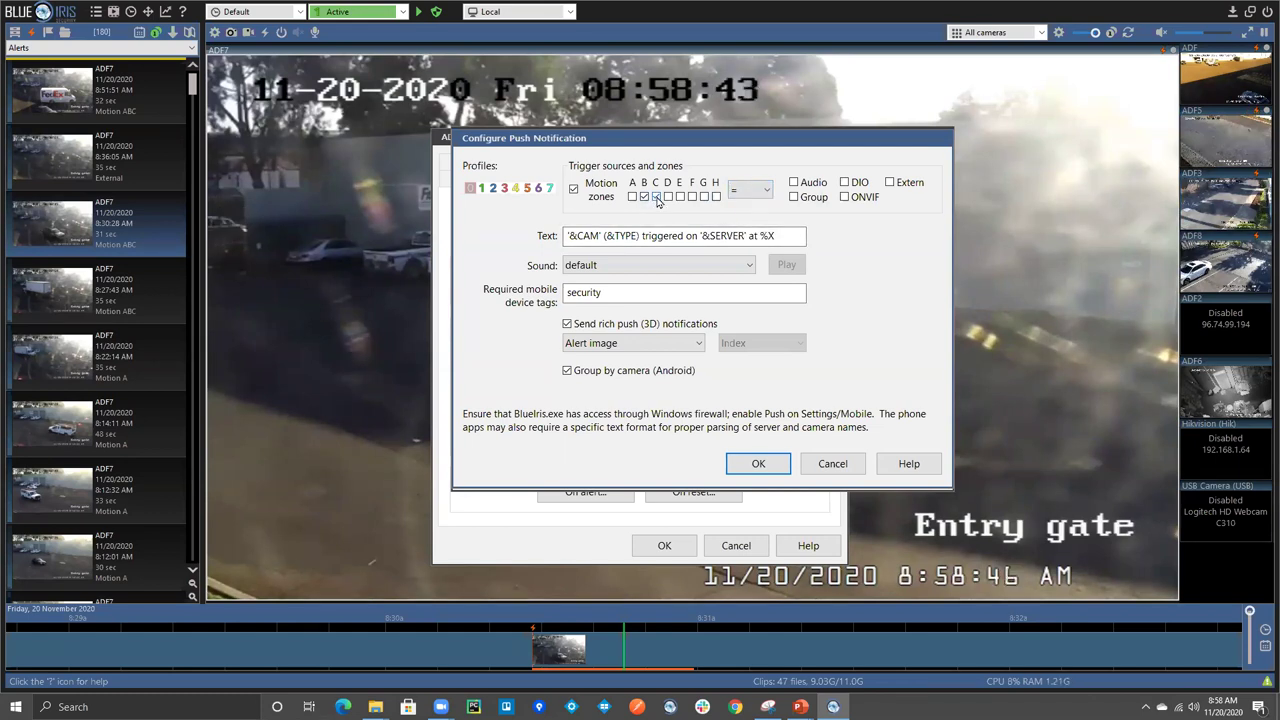
left_click(752, 190)
left_click(748, 199)
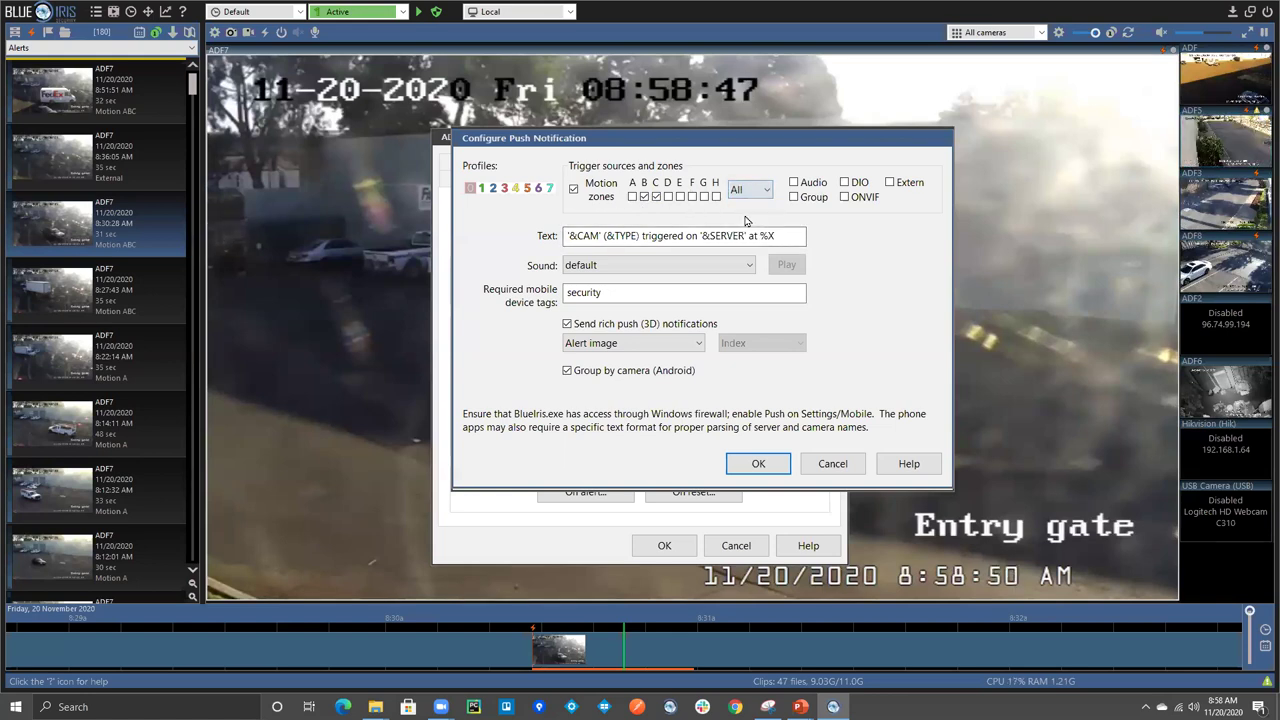
Accept the push notification settings and test the action set with motion in zones B and C only.
left_click(758, 463)
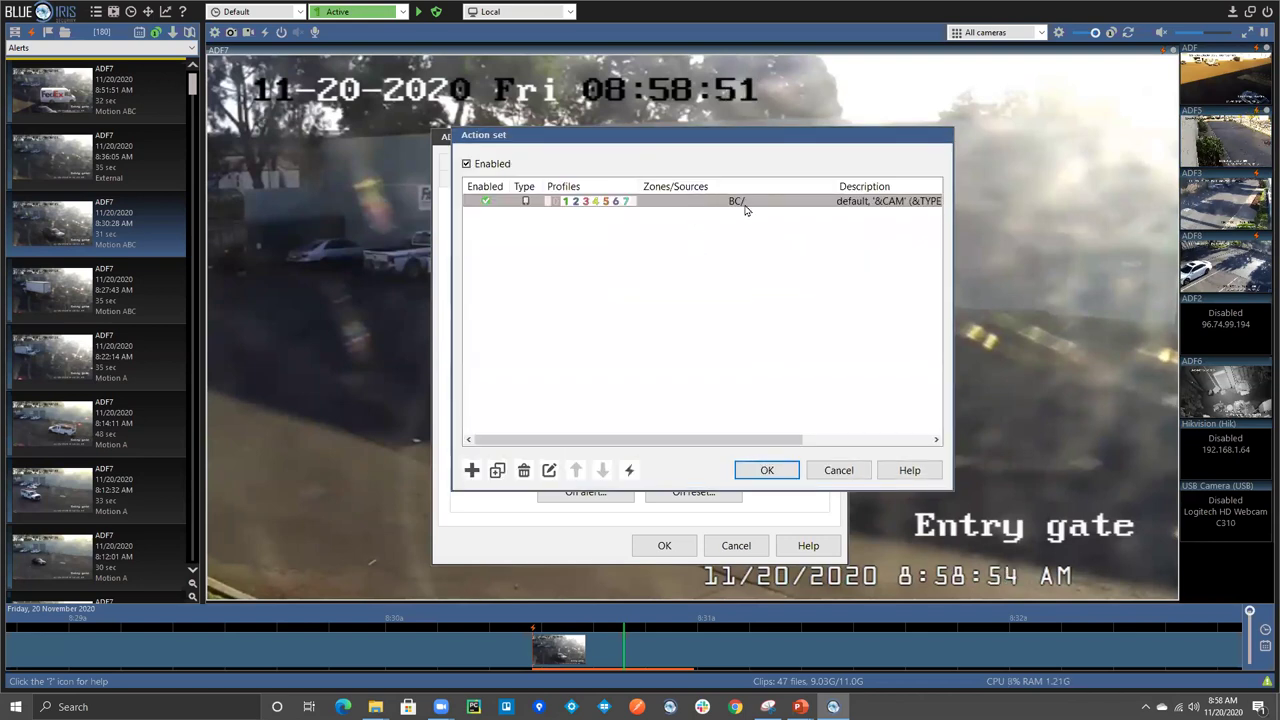
left_click(630, 471)
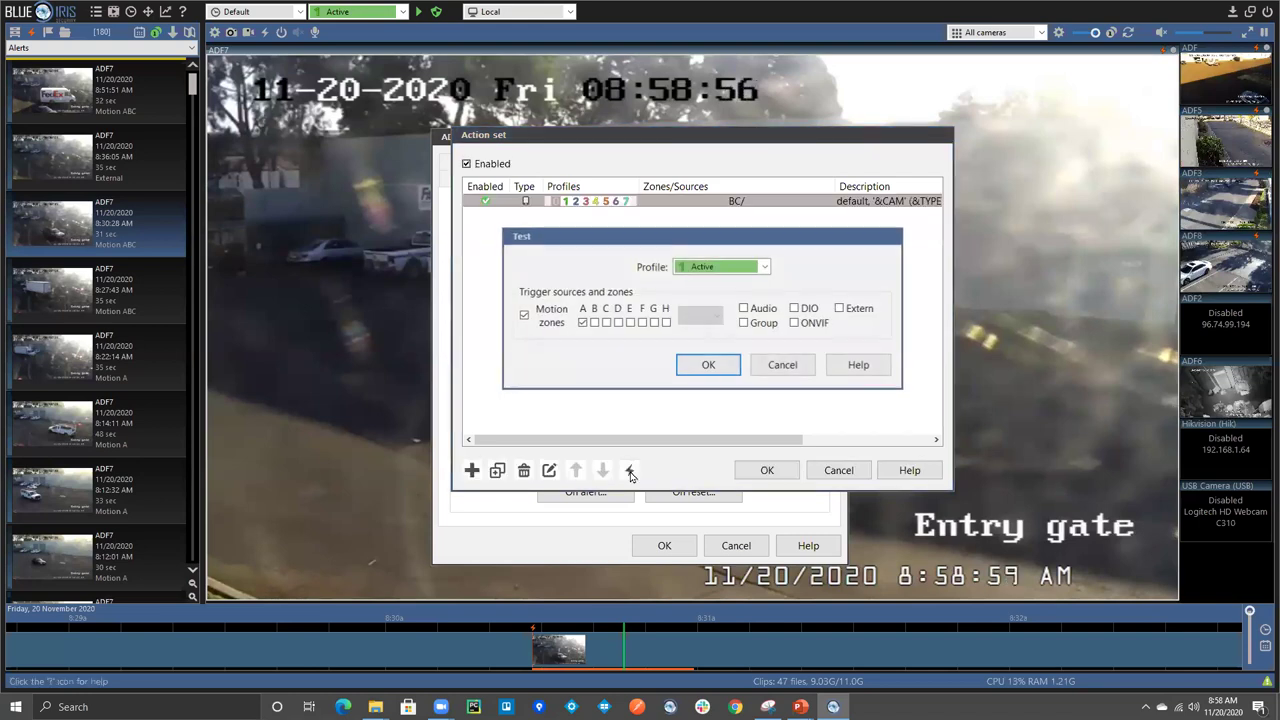
left_click(583, 323)
left_click(595, 323)
left_click(582, 323)
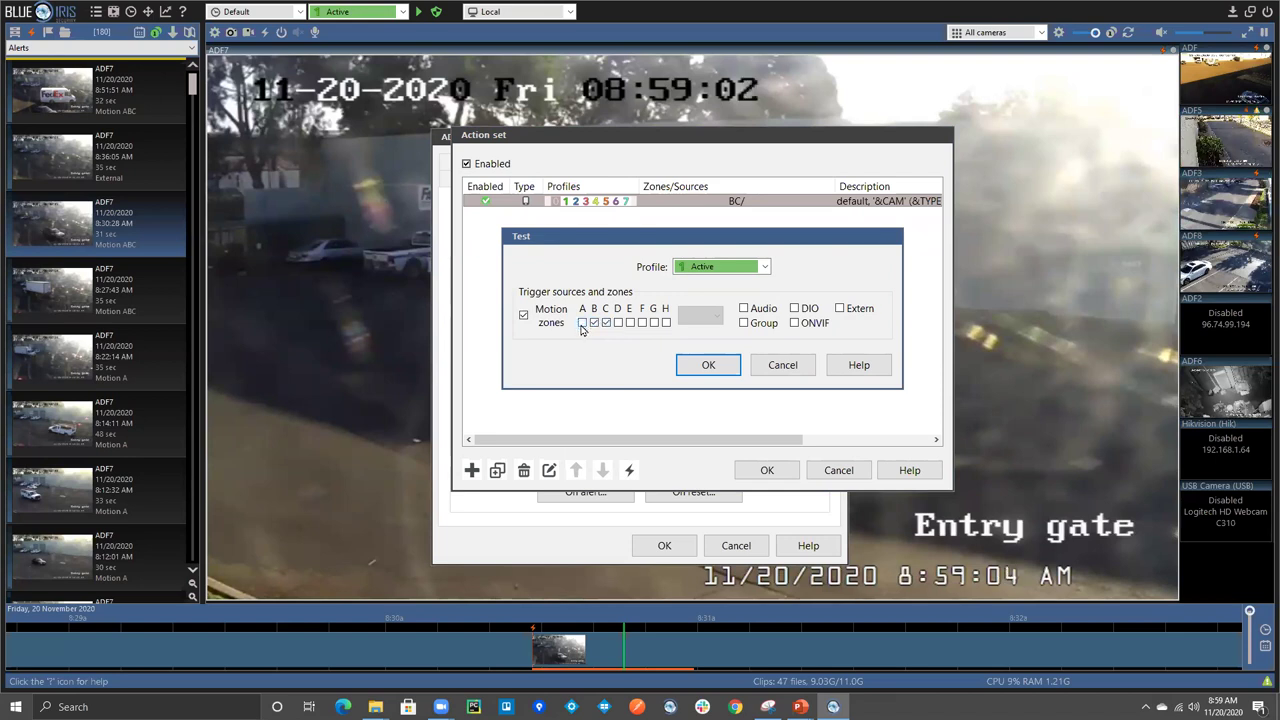
left_click(709, 366)
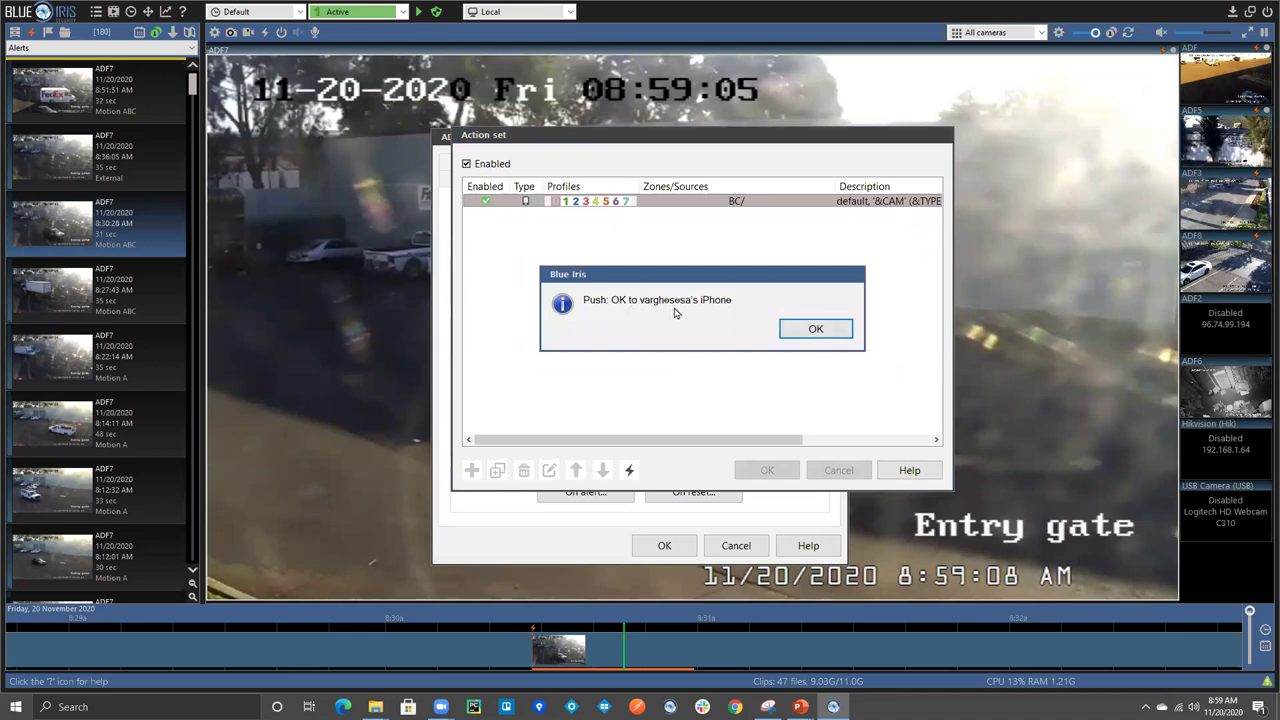
left_click(812, 329)
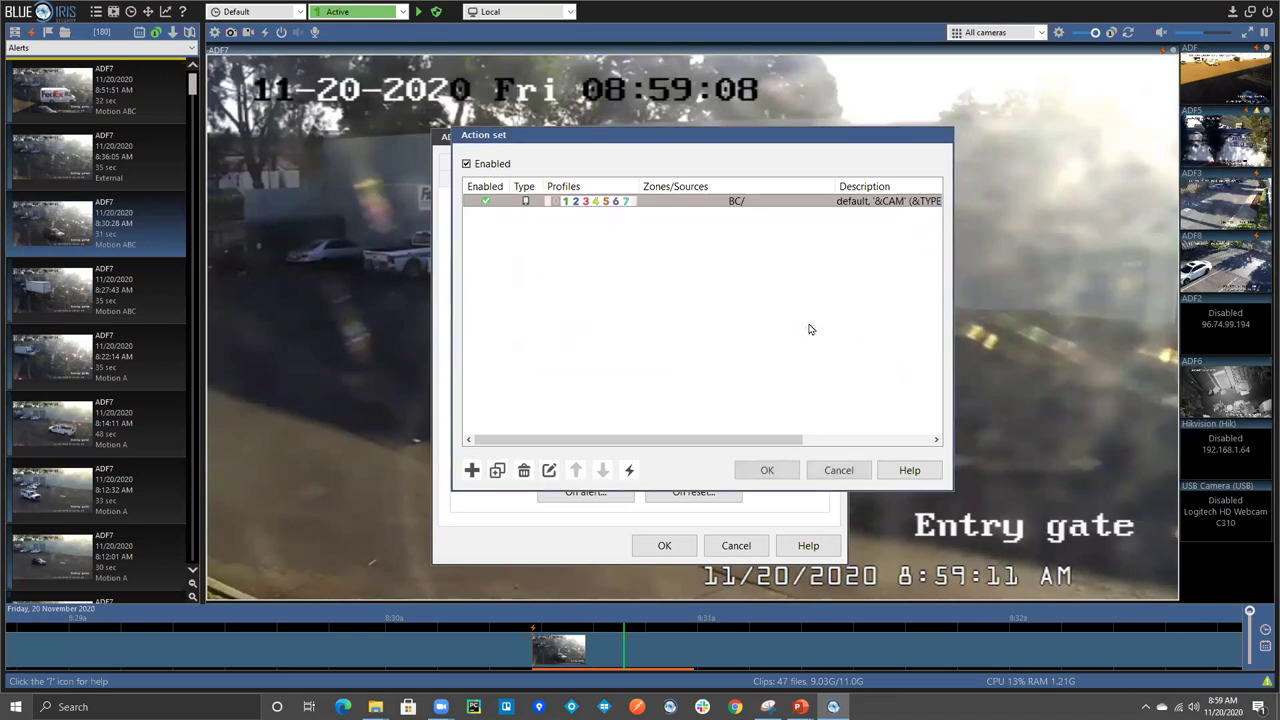
Test the action set with the Active profile and motion in zone A only.
left_click(630, 471)
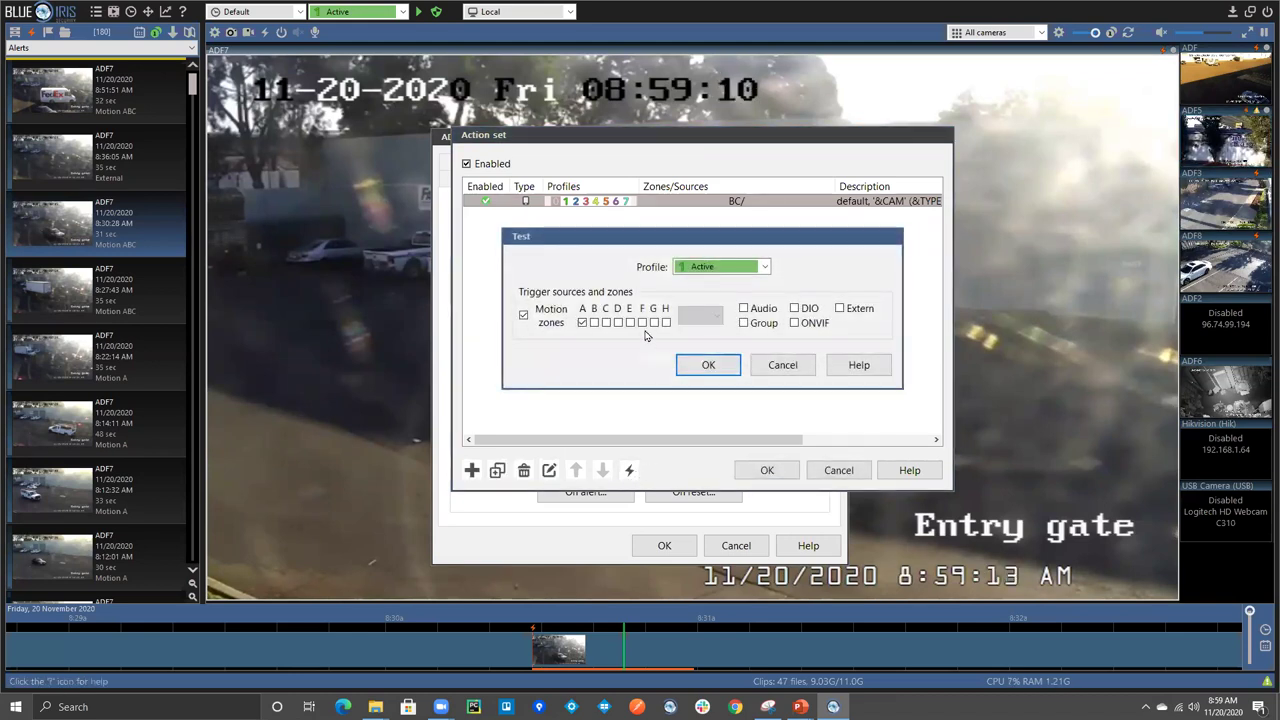
left_click(583, 323)
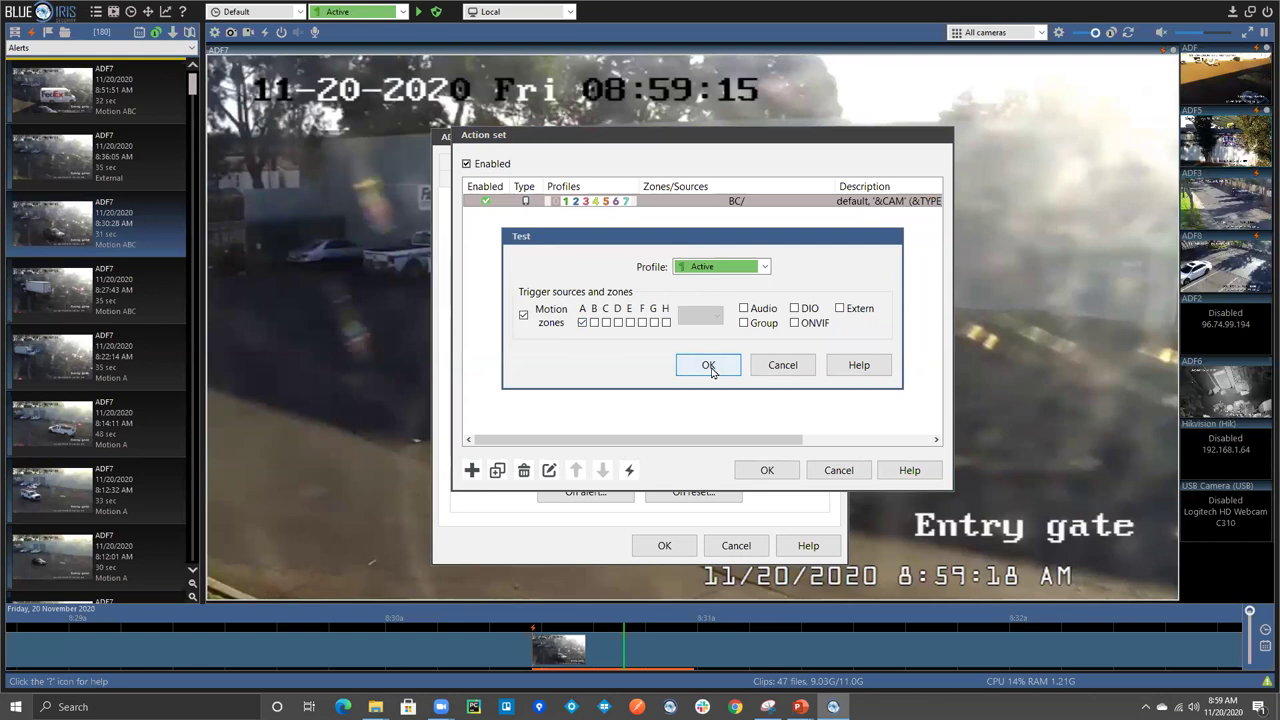
left_click(709, 366)
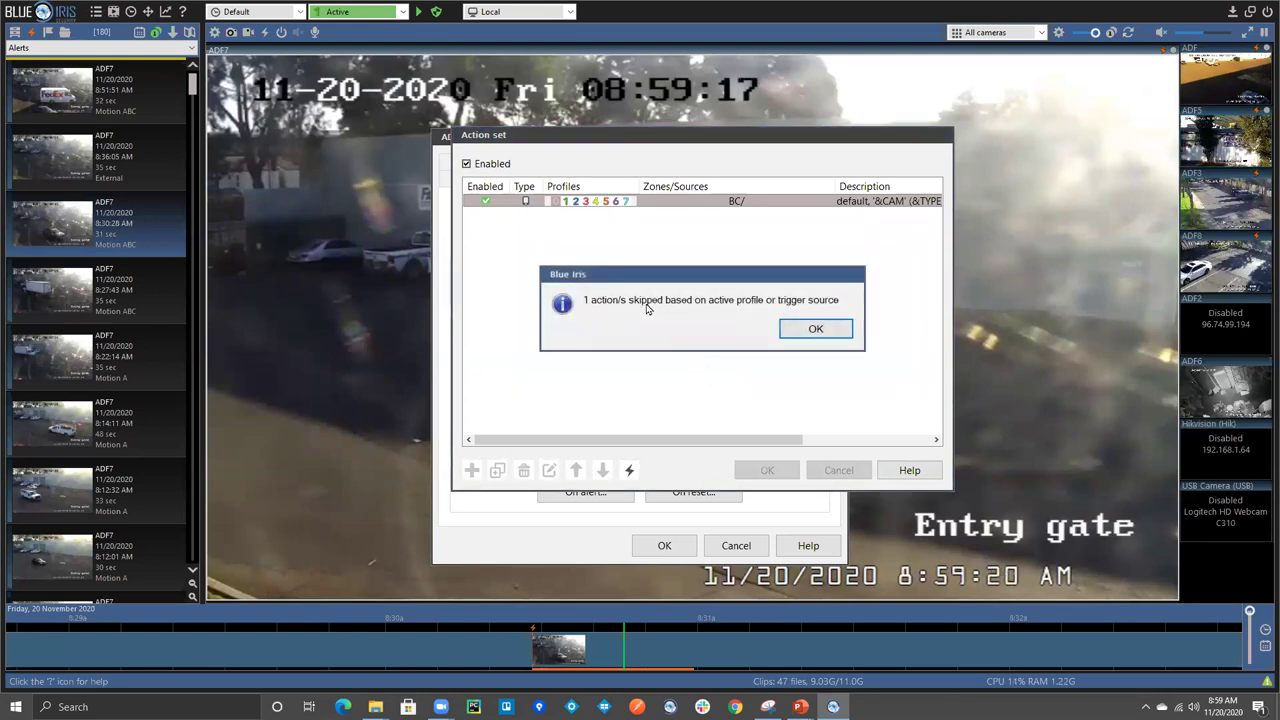
left_click(815, 329)
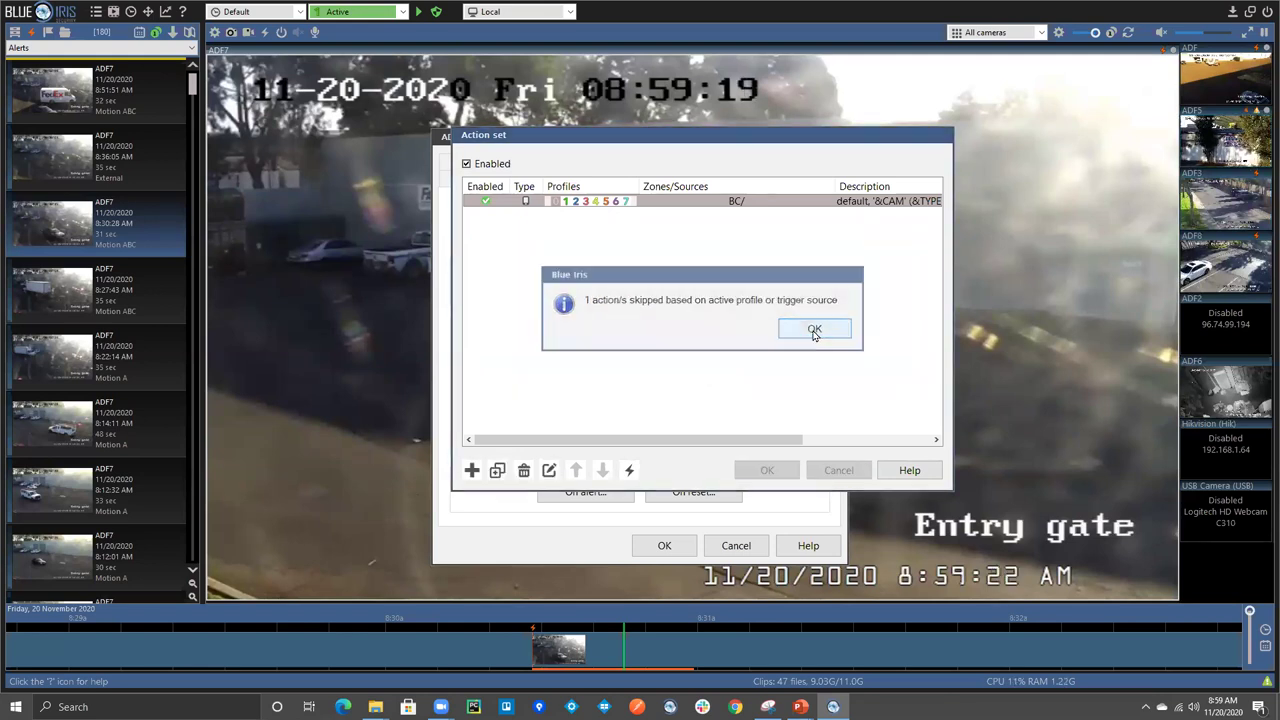
Test the action set with motion in zone B only, leaving zone A out.
left_click(630, 471)
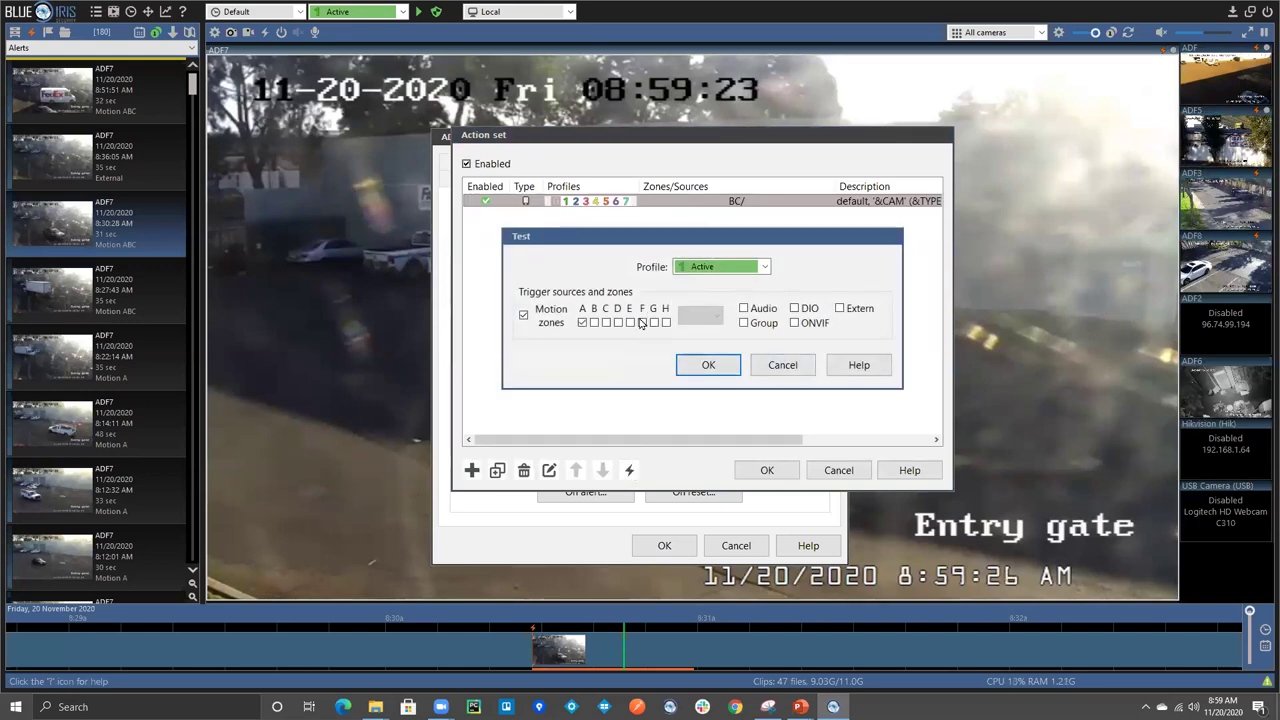
left_click(594, 322)
left_click(582, 322)
left_click(710, 368)
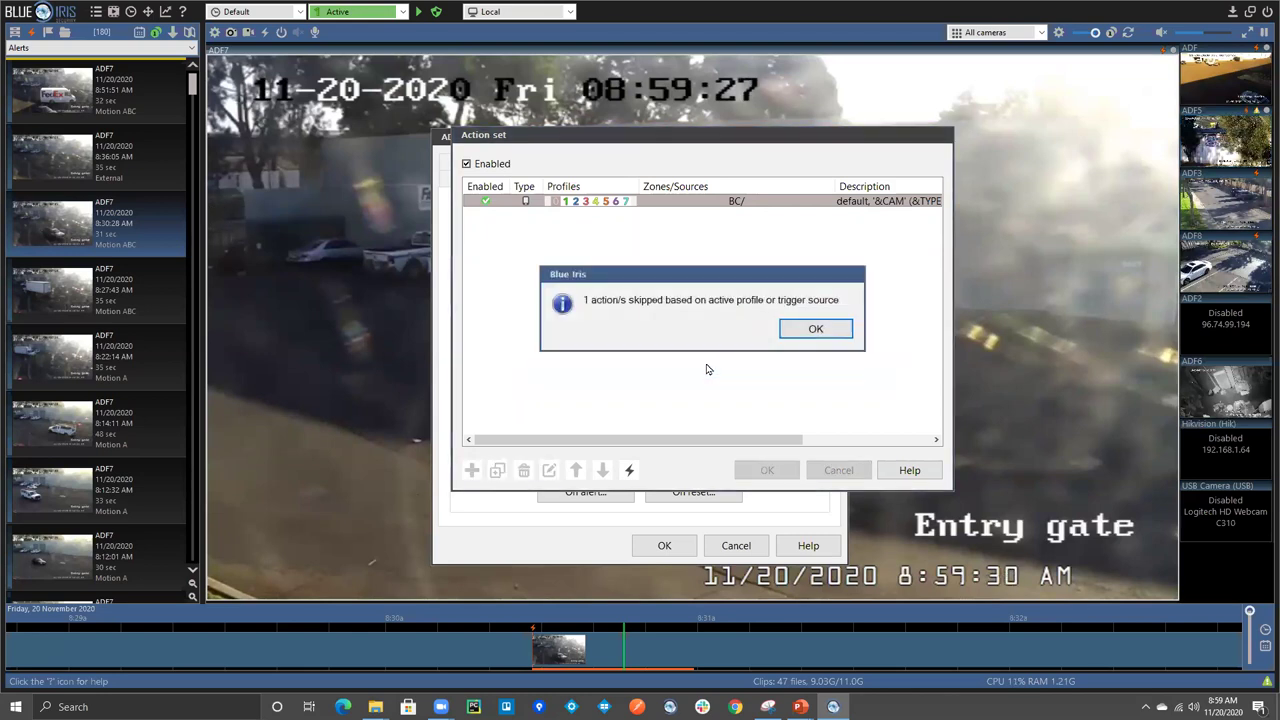
left_click(814, 328)
Test the action set with motion in zones A, D, F and H, leaving out B and C.
left_click(629, 470)
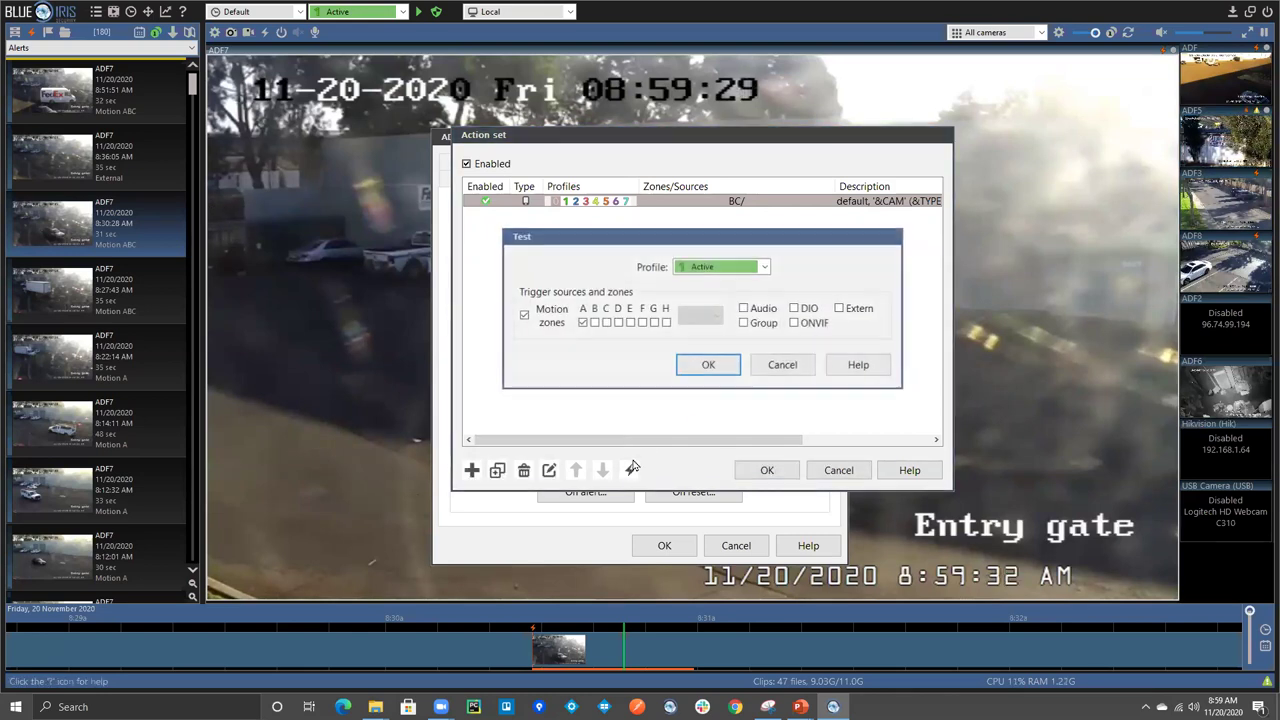
left_click(618, 323)
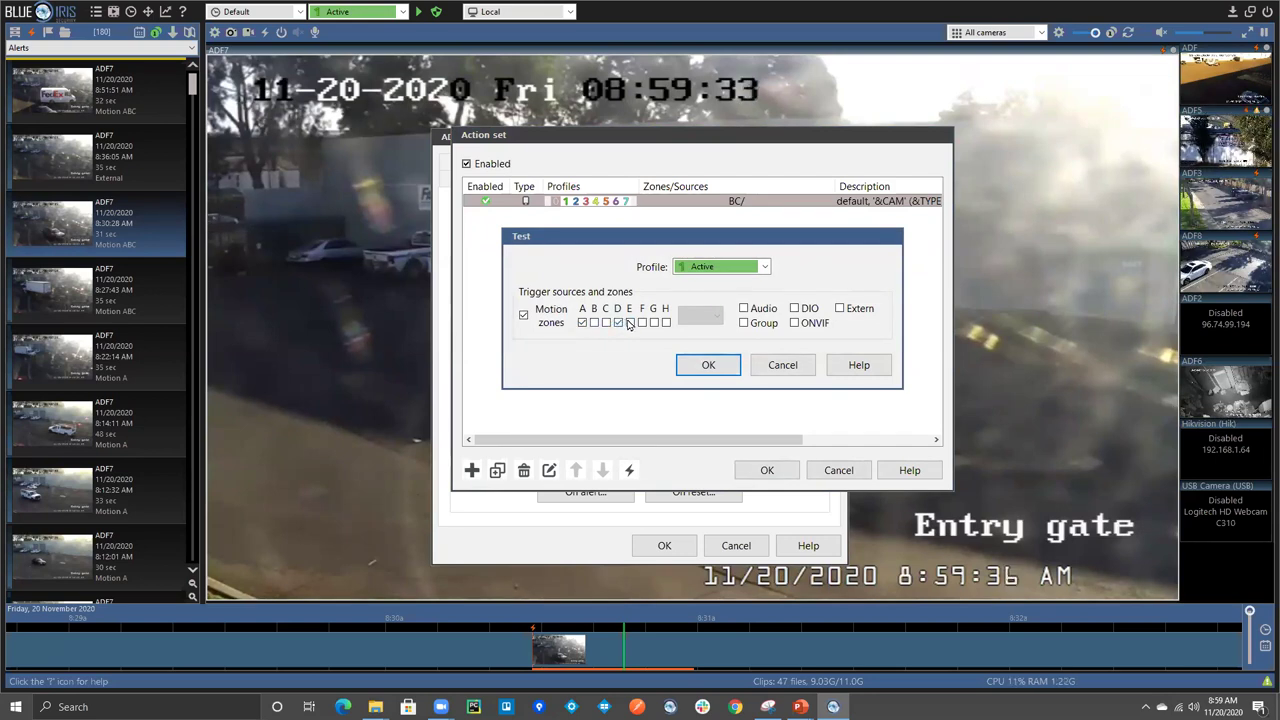
left_click(642, 323)
left_click(667, 323)
left_click(708, 365)
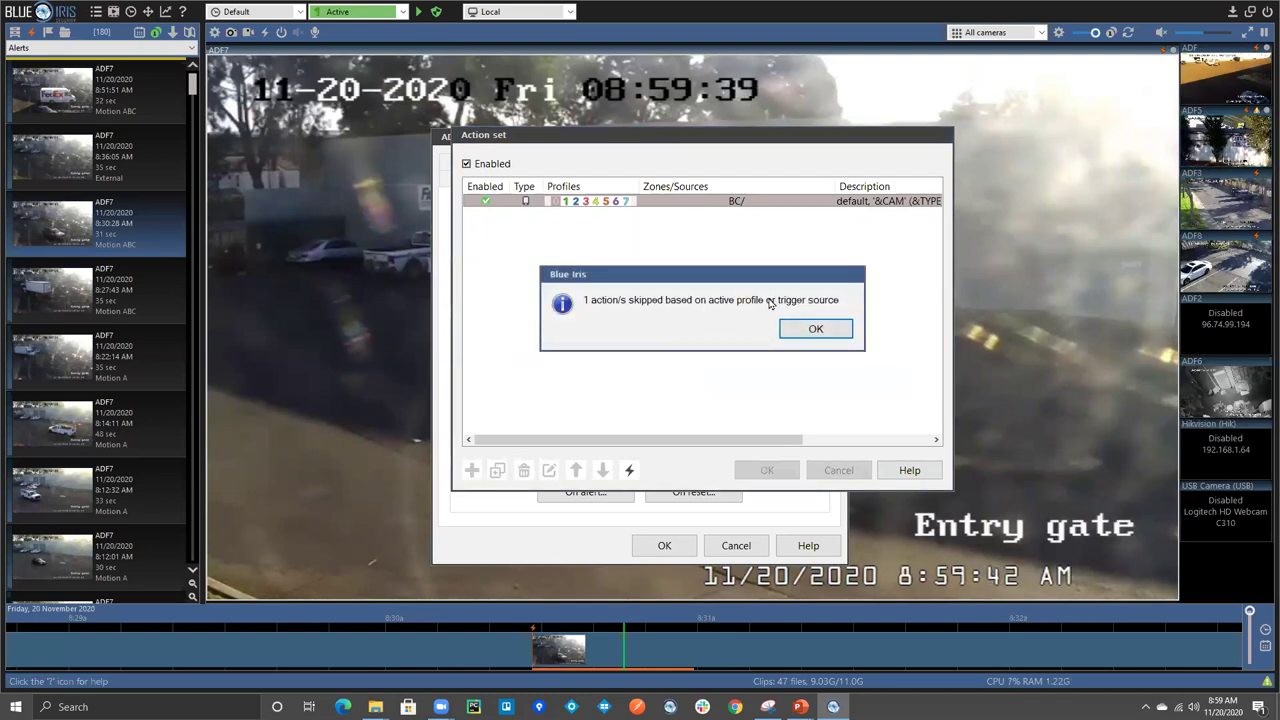
left_click(815, 329)
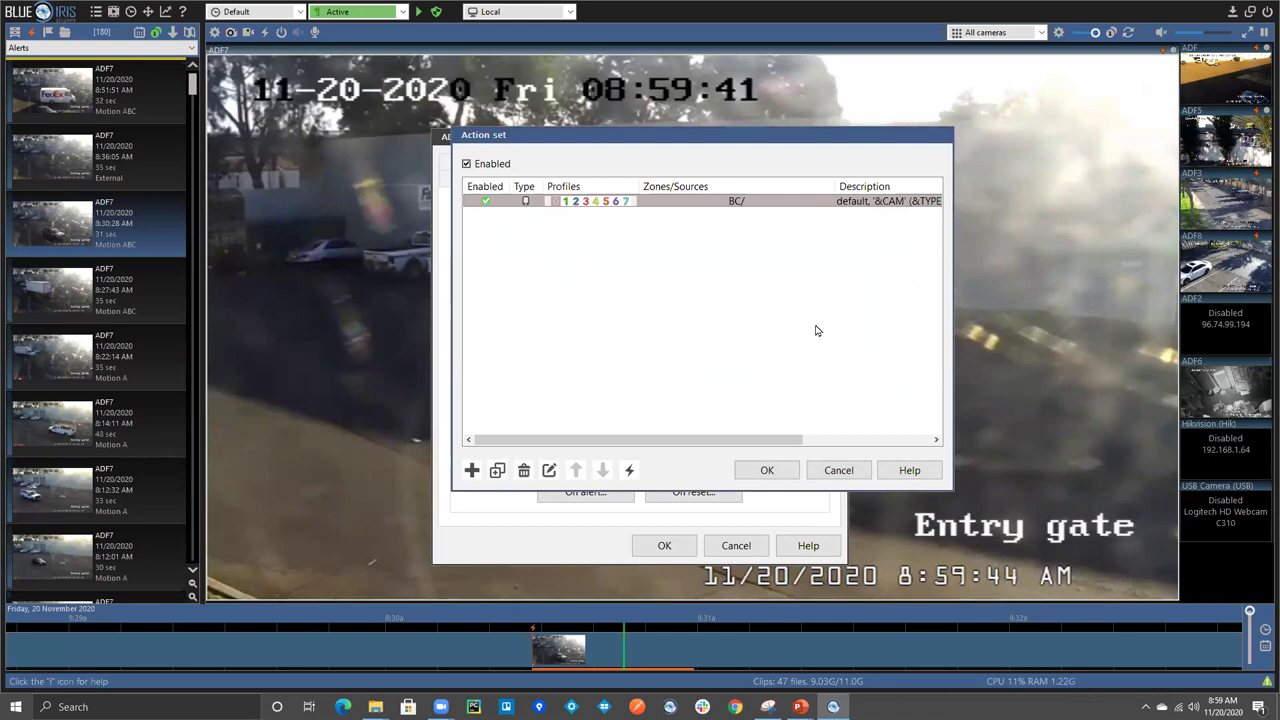
Set the push notification's zone matching rule for B and C to = and accept it.
double_click(697, 205)
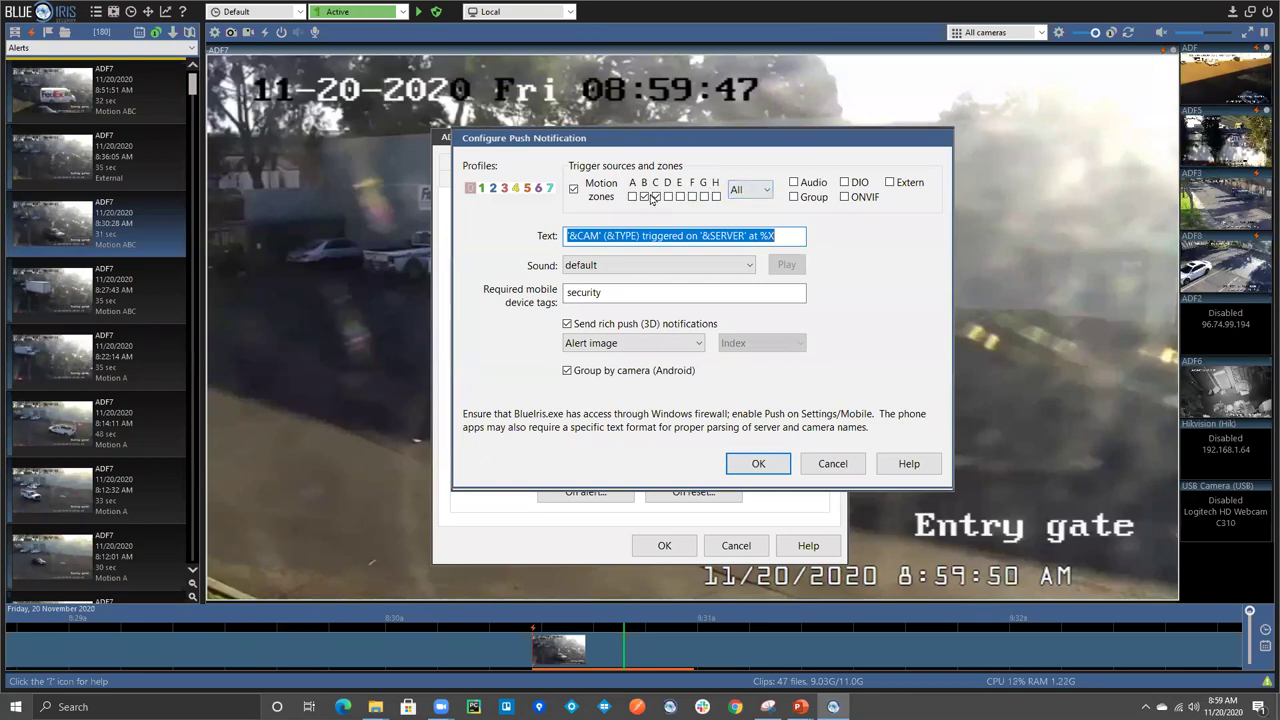
left_click(750, 190)
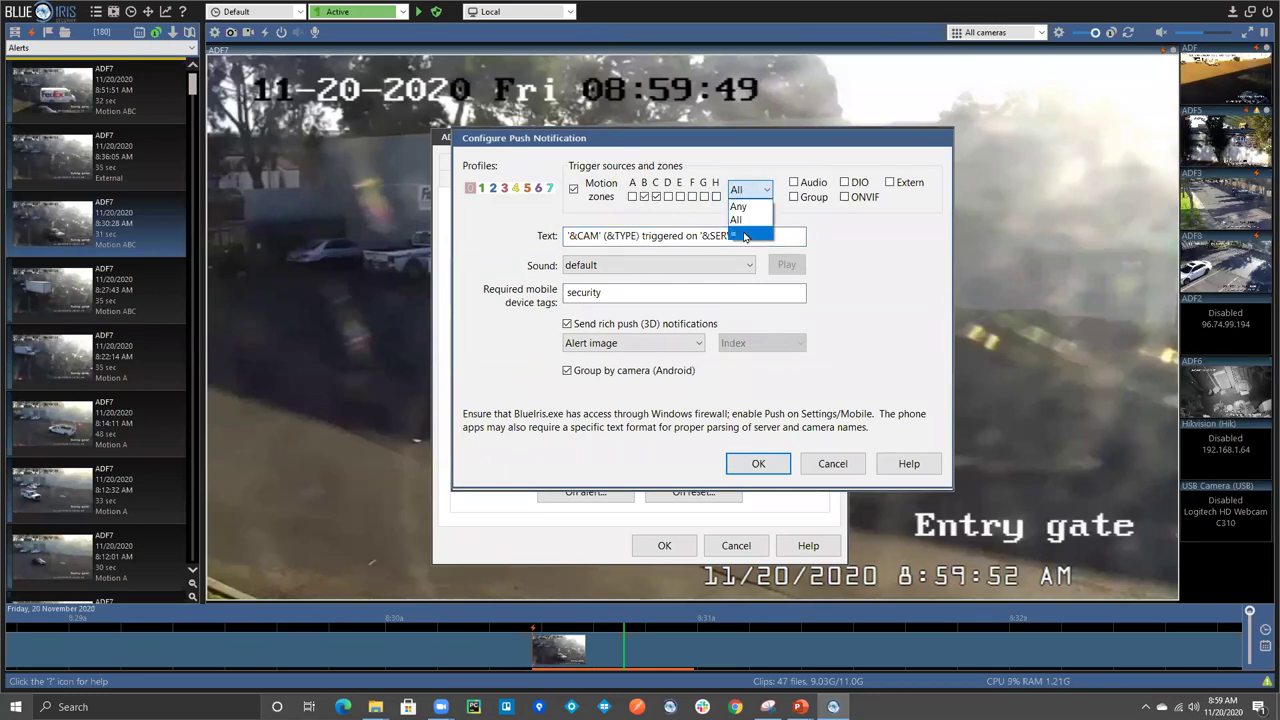
left_click(744, 236)
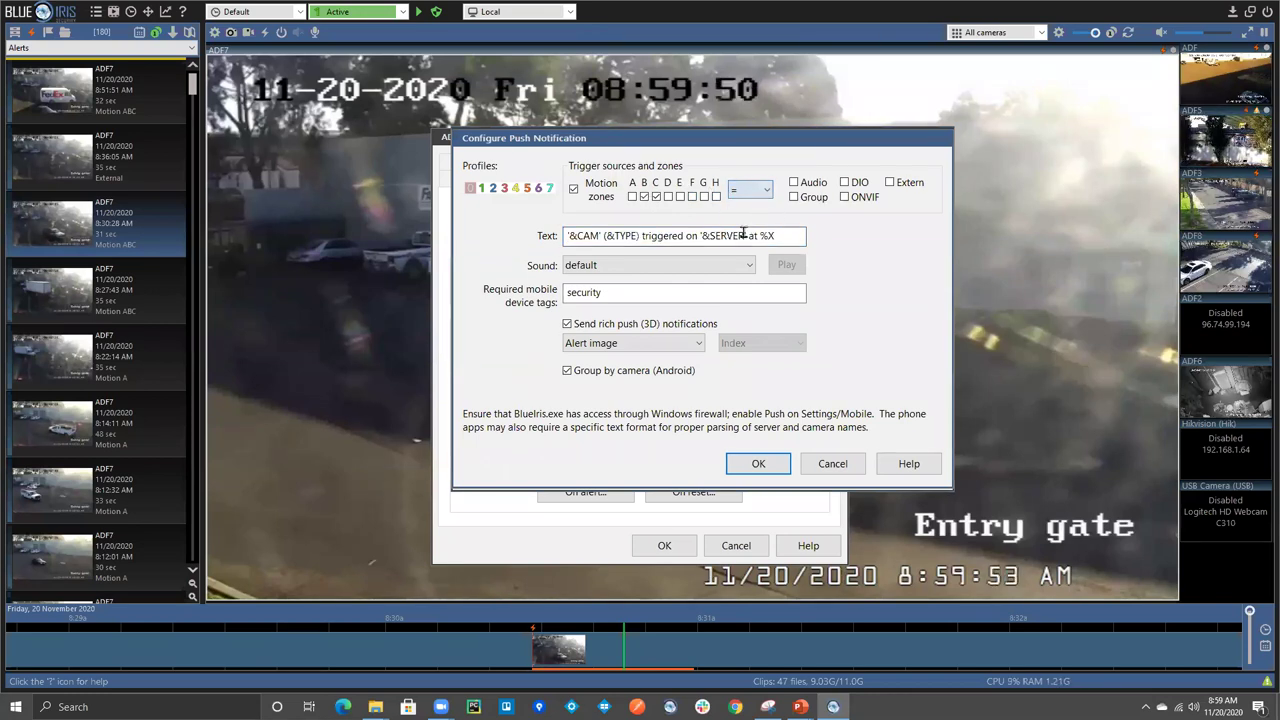
left_click(760, 467)
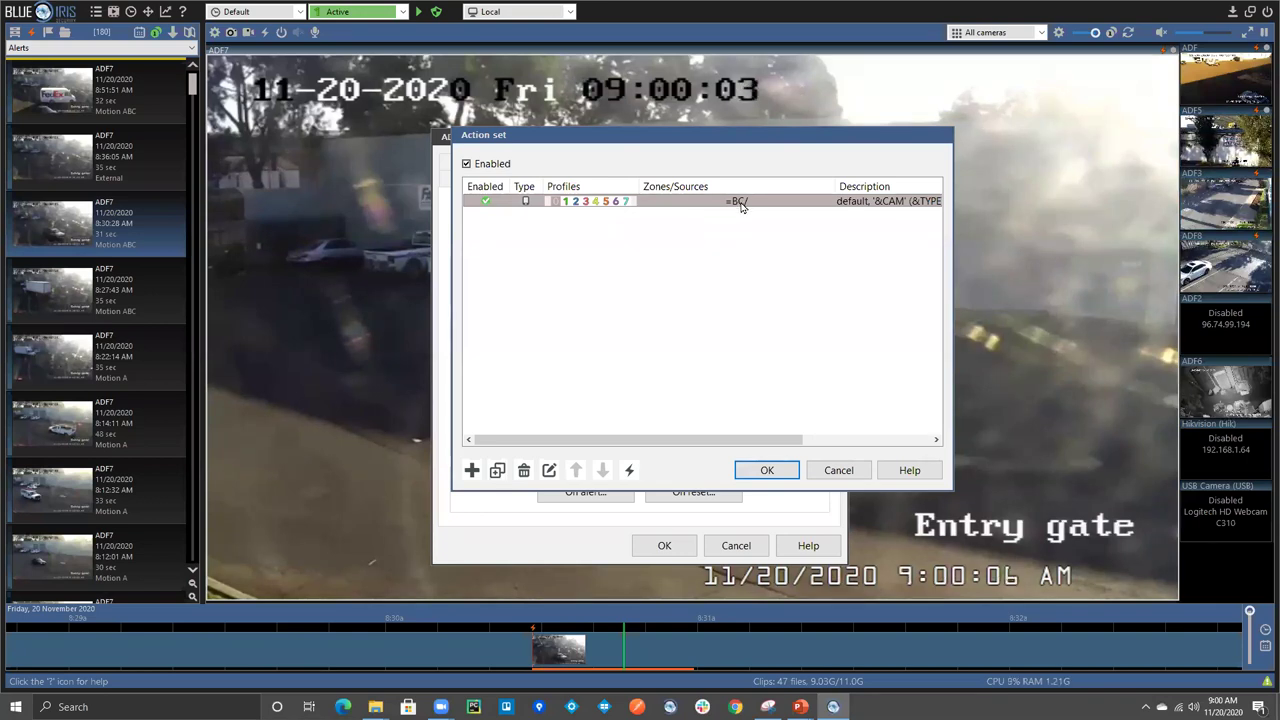
Test the exact-match notification with zone B added to zone A, and dismiss a further test without running it.
left_click(631, 475)
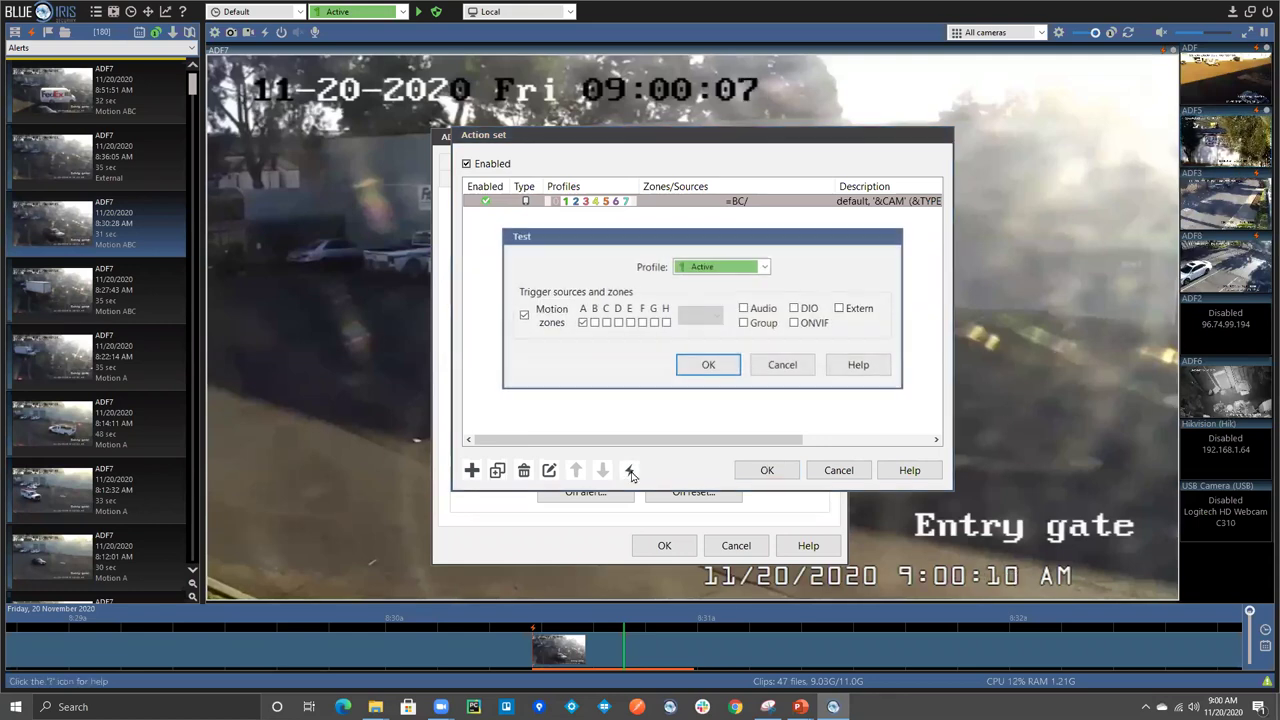
left_click(594, 322)
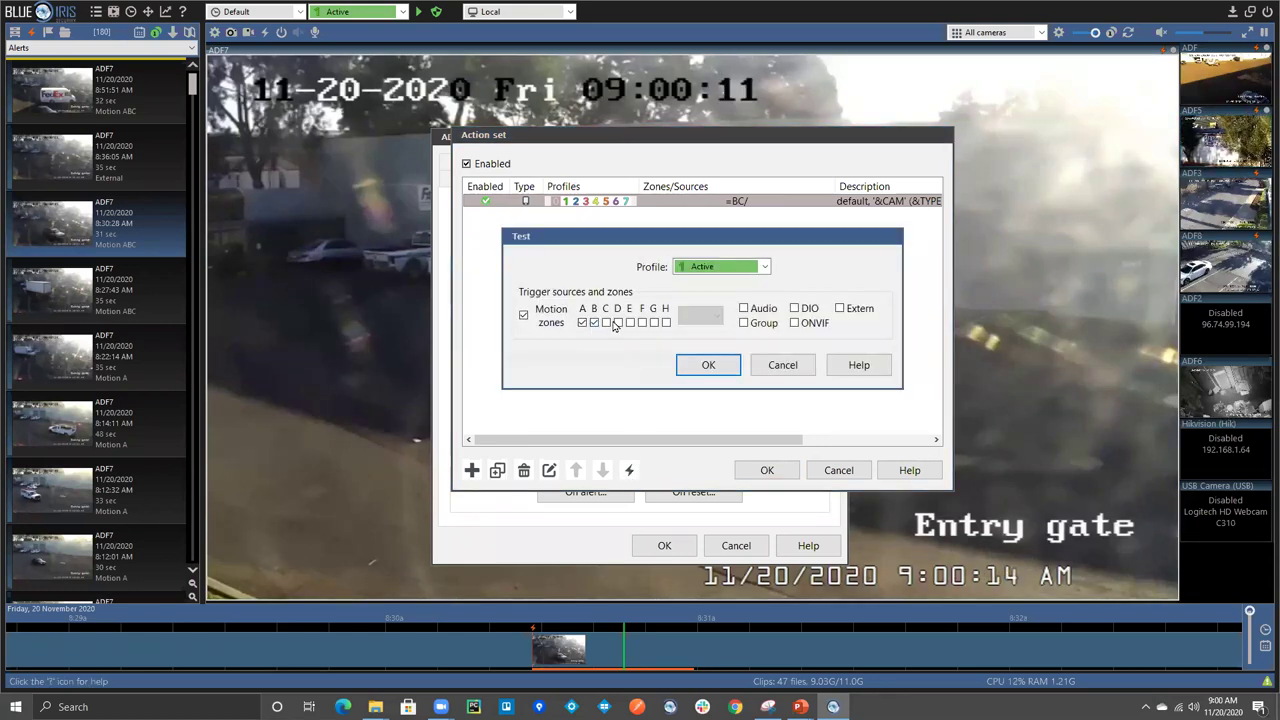
left_click(704, 366)
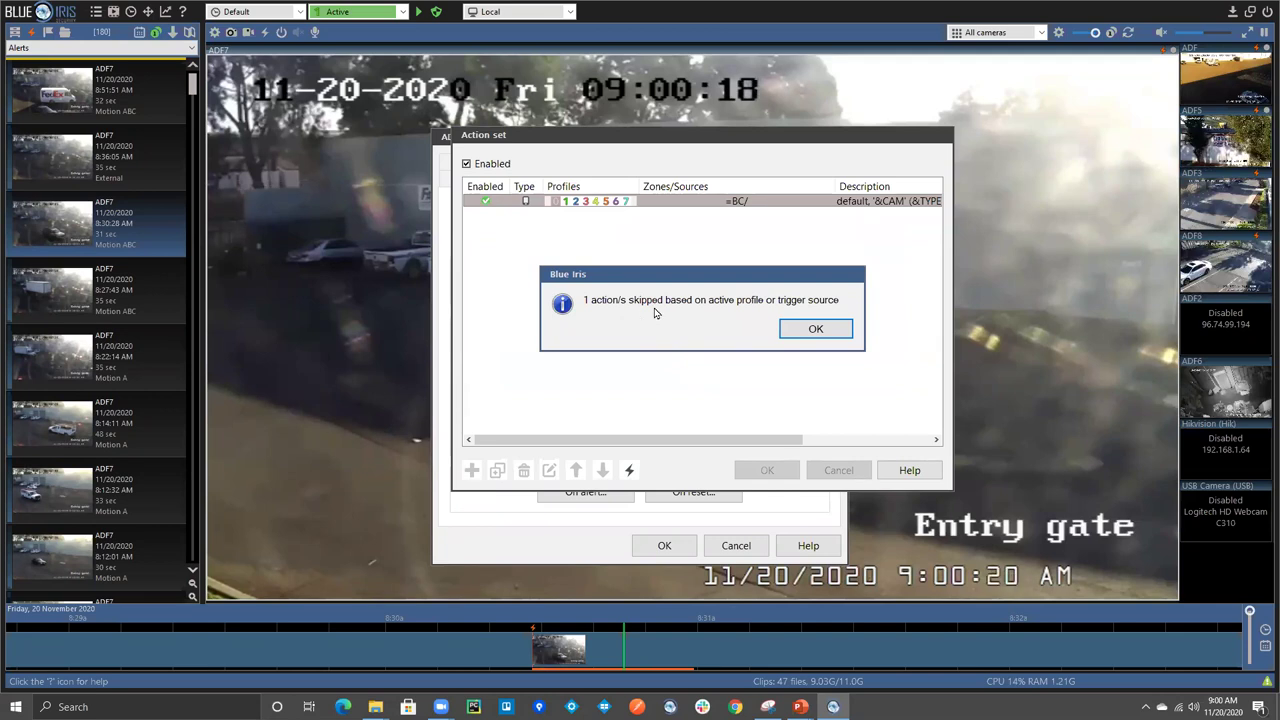
left_click(816, 330)
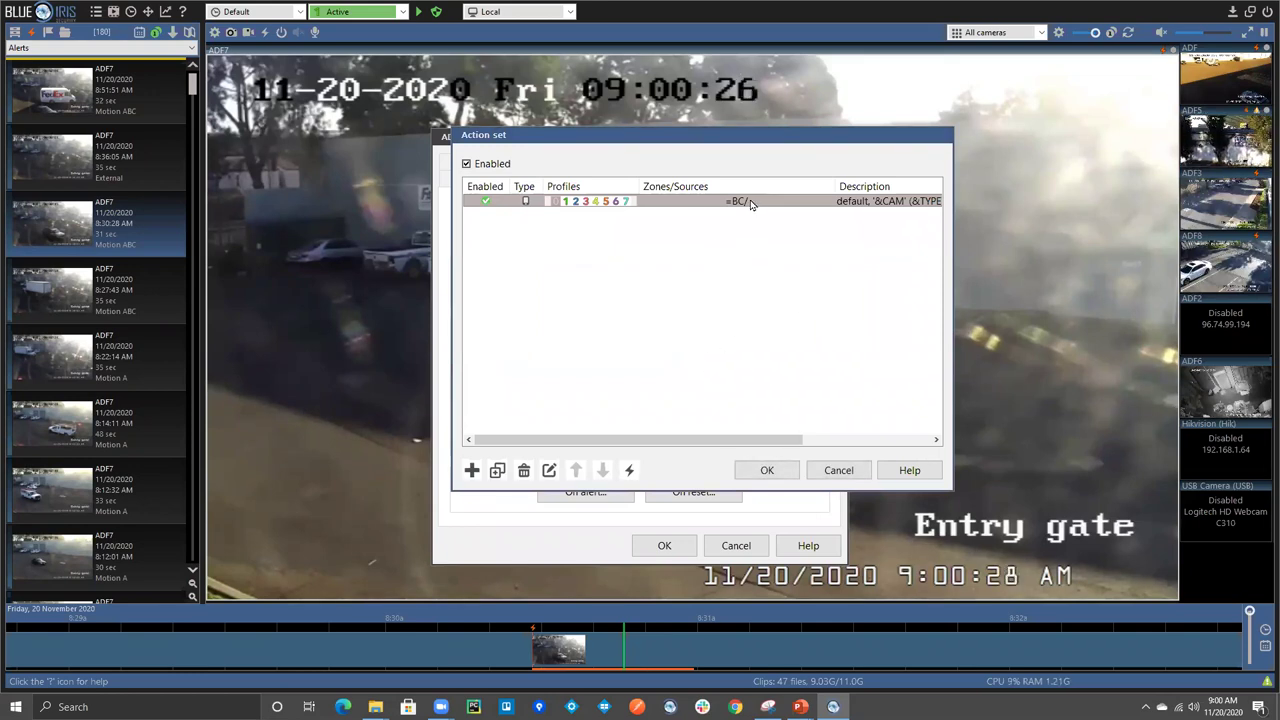
left_click(630, 471)
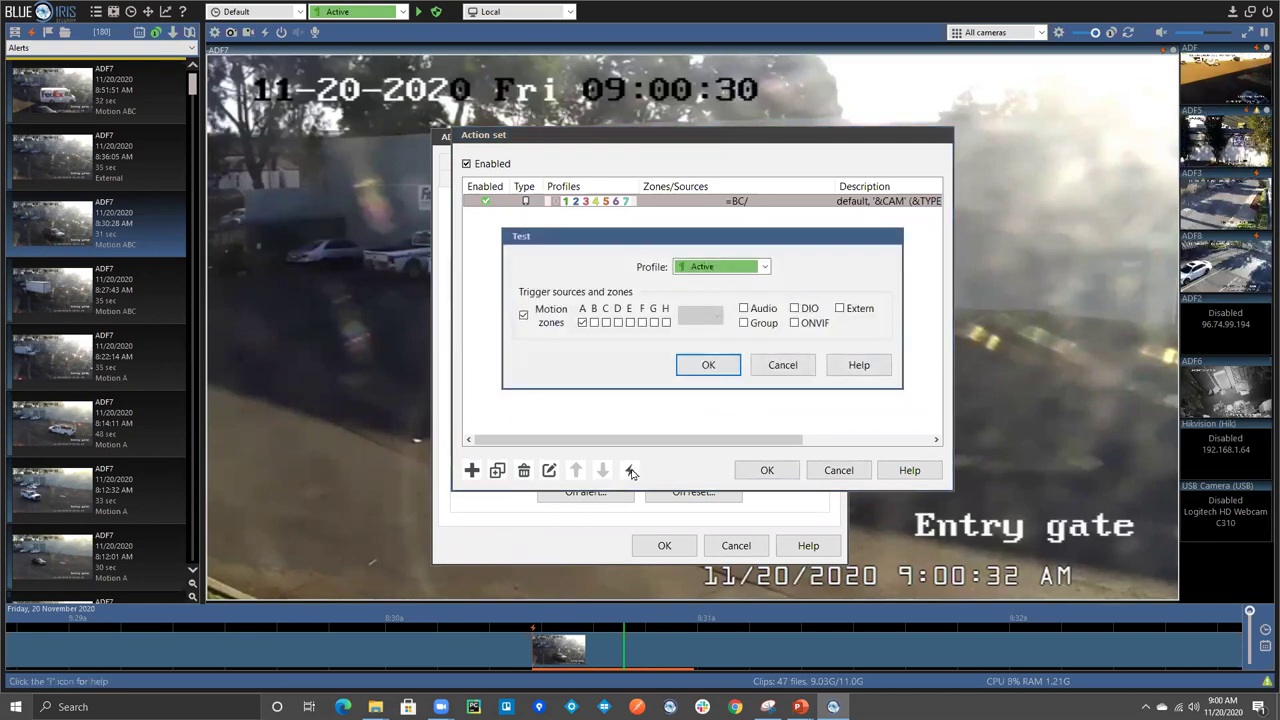
left_click(785, 366)
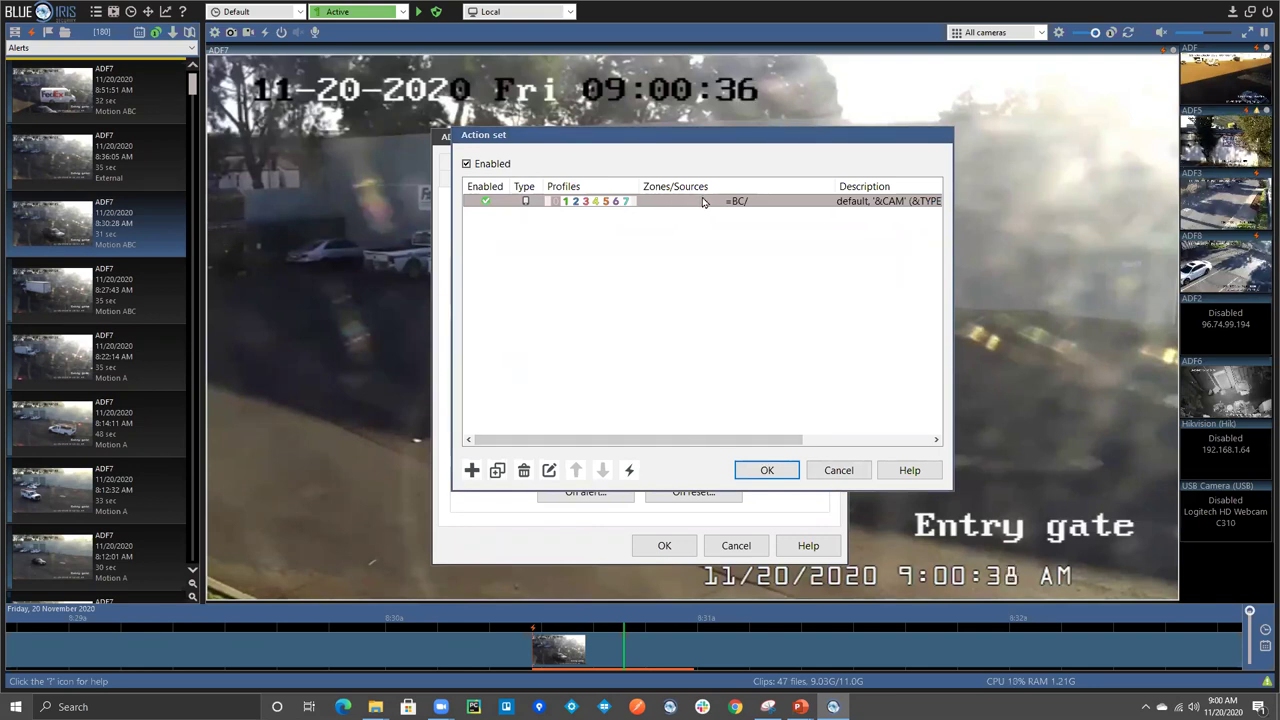
Set the push notification's zone matching rule for B and C back to All and accept it.
double_click(763, 204)
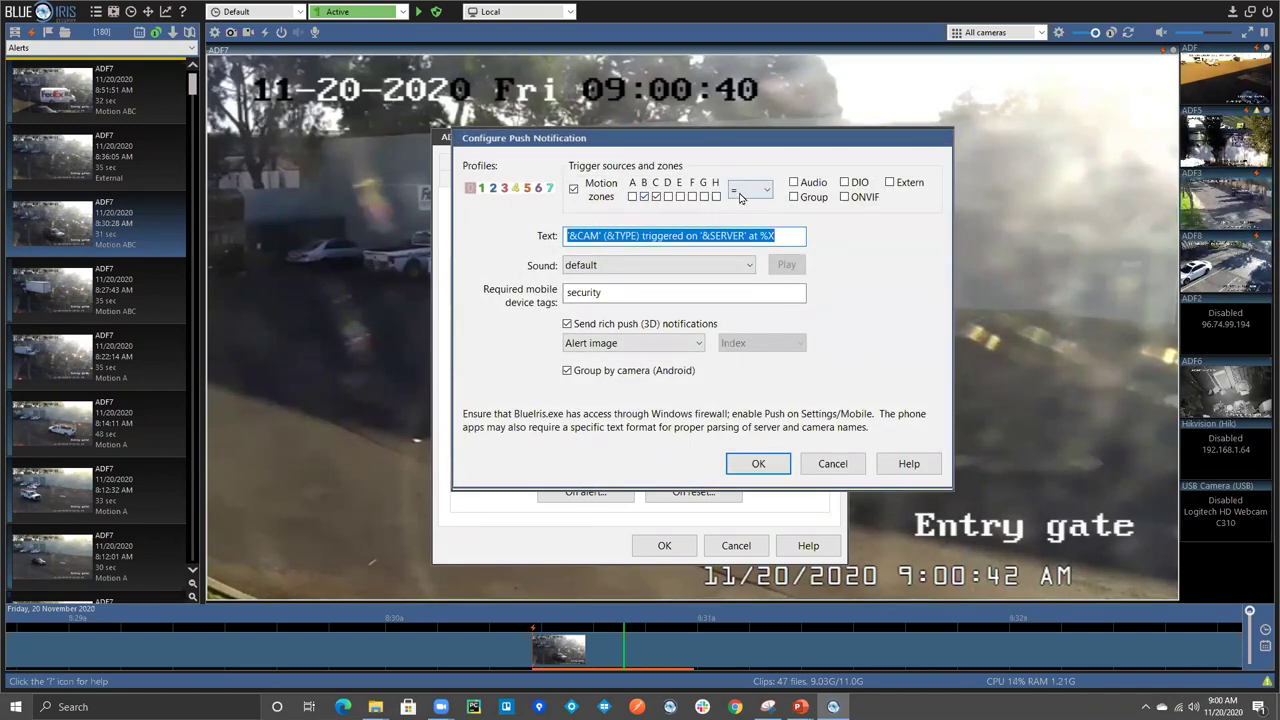
left_click(750, 190)
left_click(752, 222)
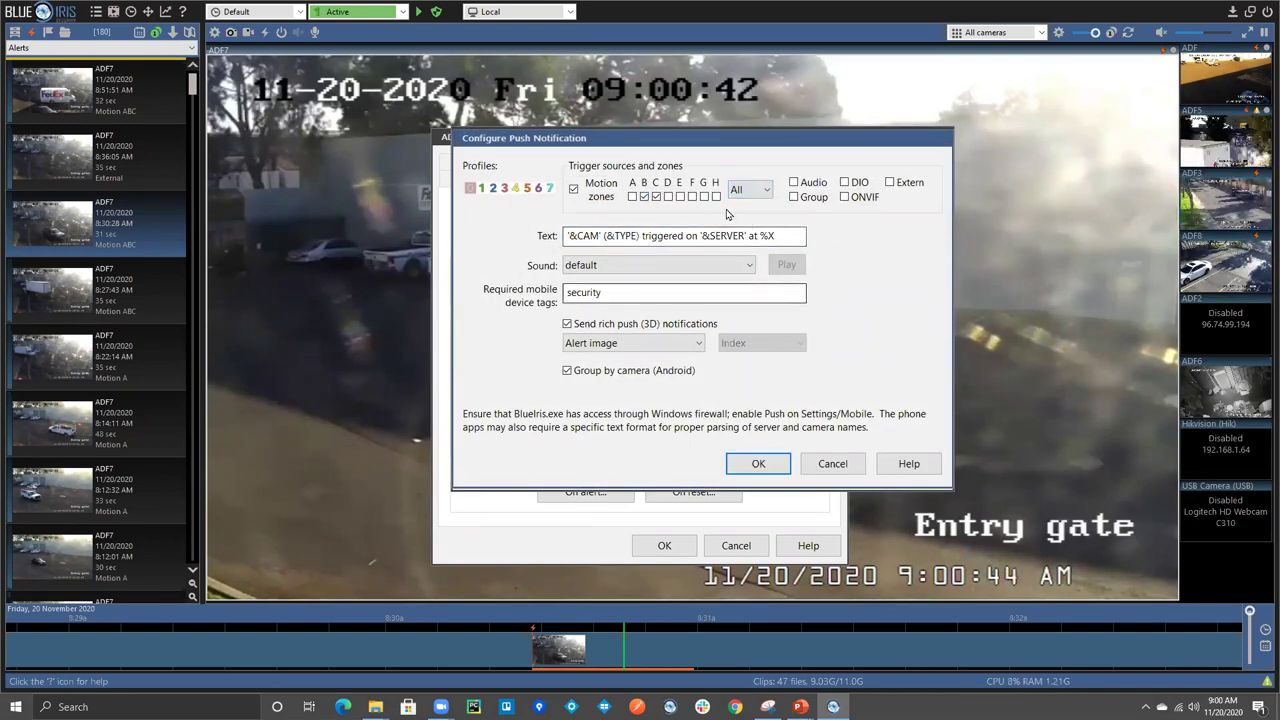
left_click(753, 464)
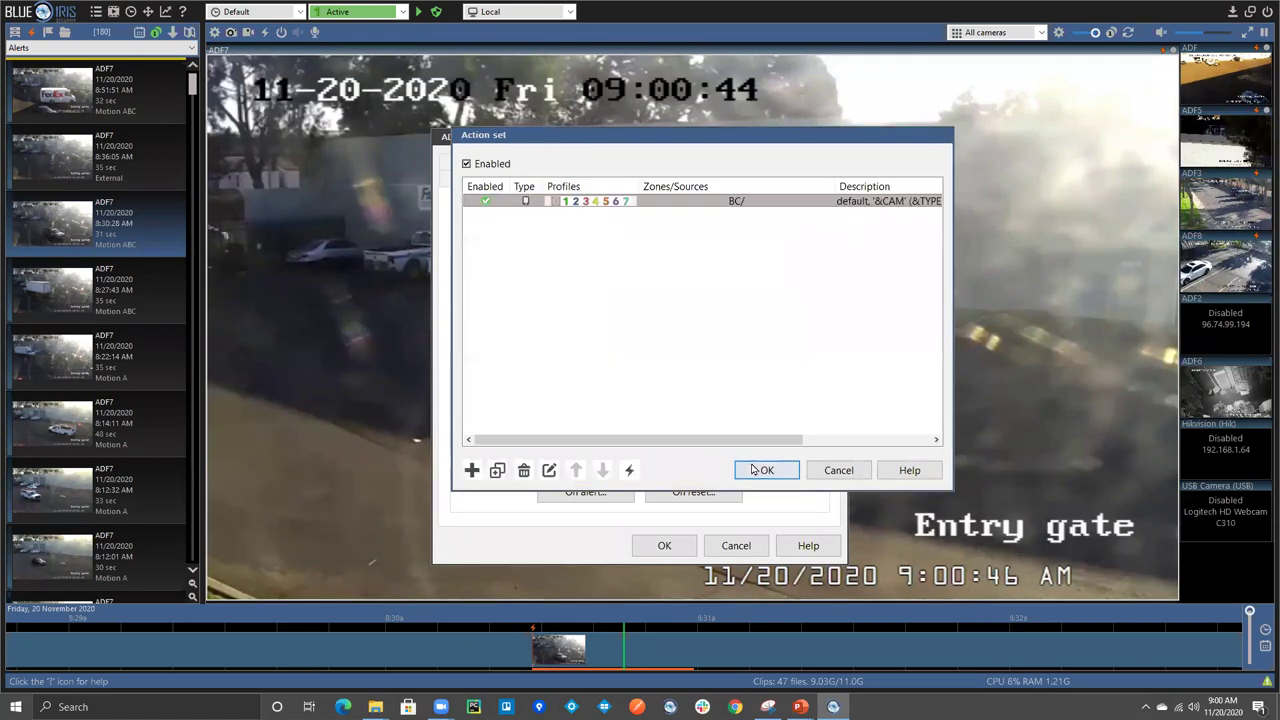
Test the action set under the All rule with motion in zones A, B and C, and dismiss the result.
left_click(629, 470)
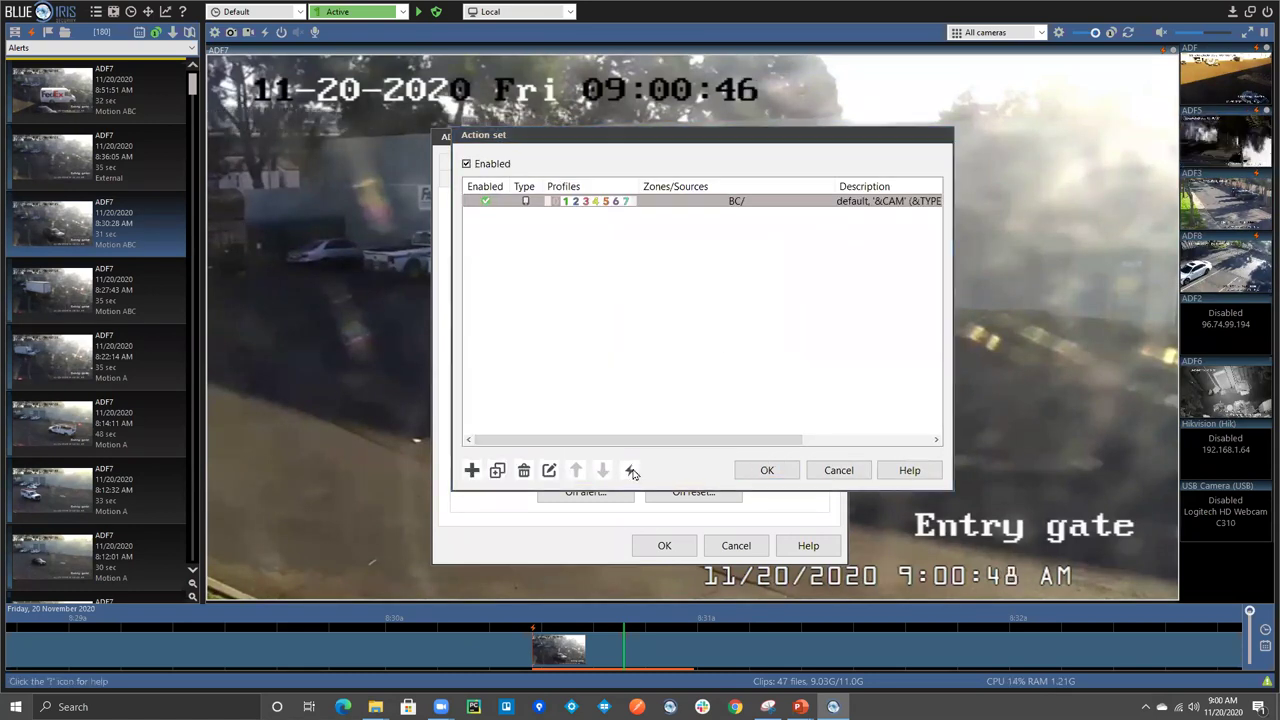
left_click(594, 322)
left_click(606, 322)
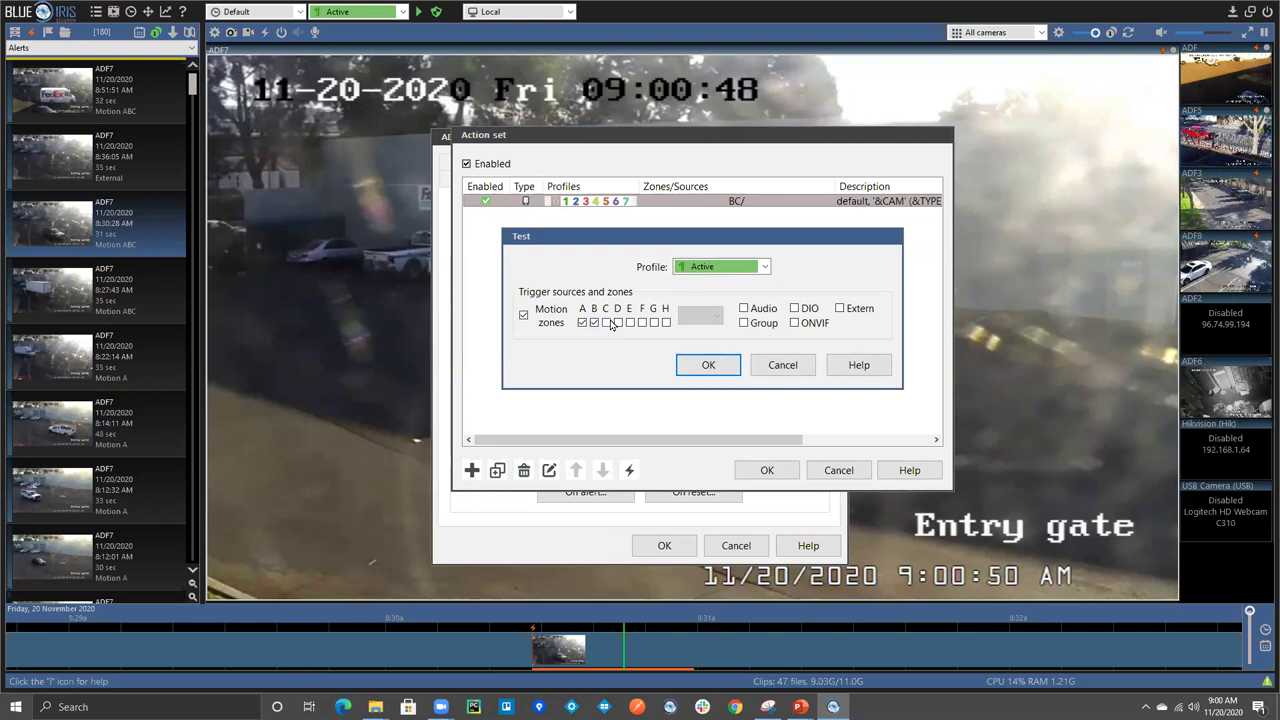
left_click(708, 366)
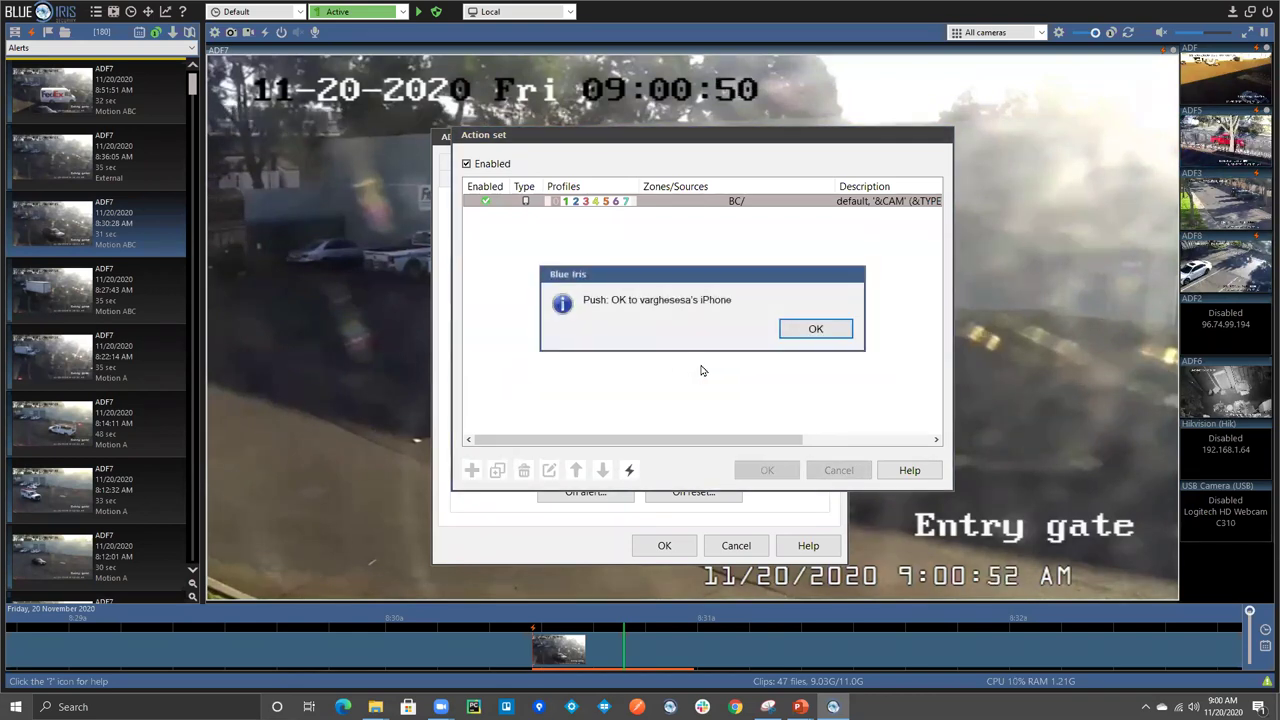
left_click(815, 328)
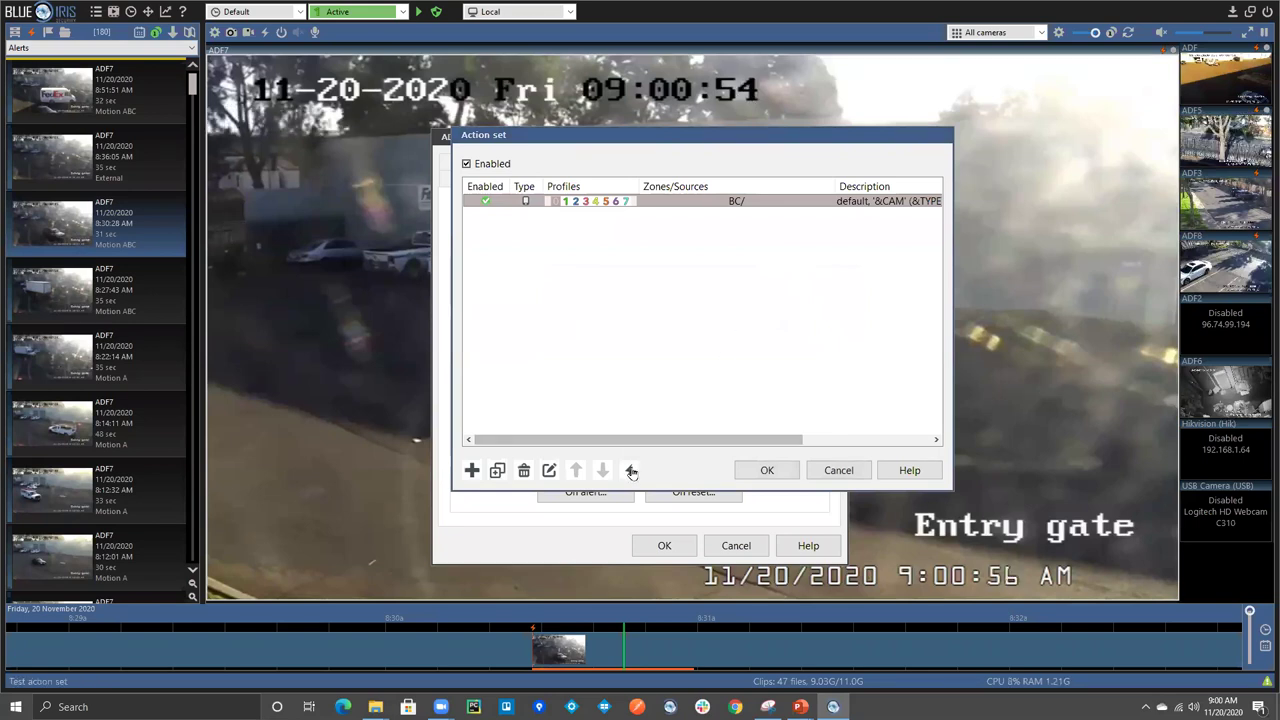
Set the push notification's zone matching rule for B and C to = again and accept it.
double_click(712, 203)
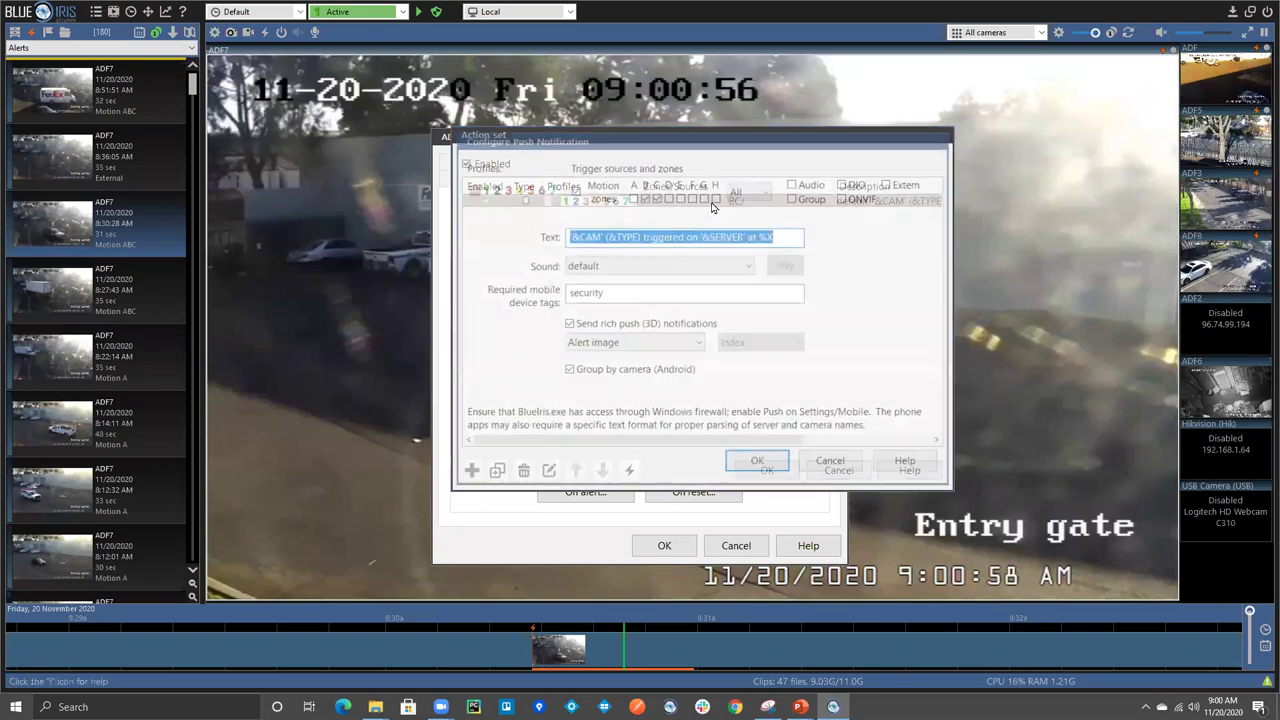
left_click(760, 190)
left_click(753, 233)
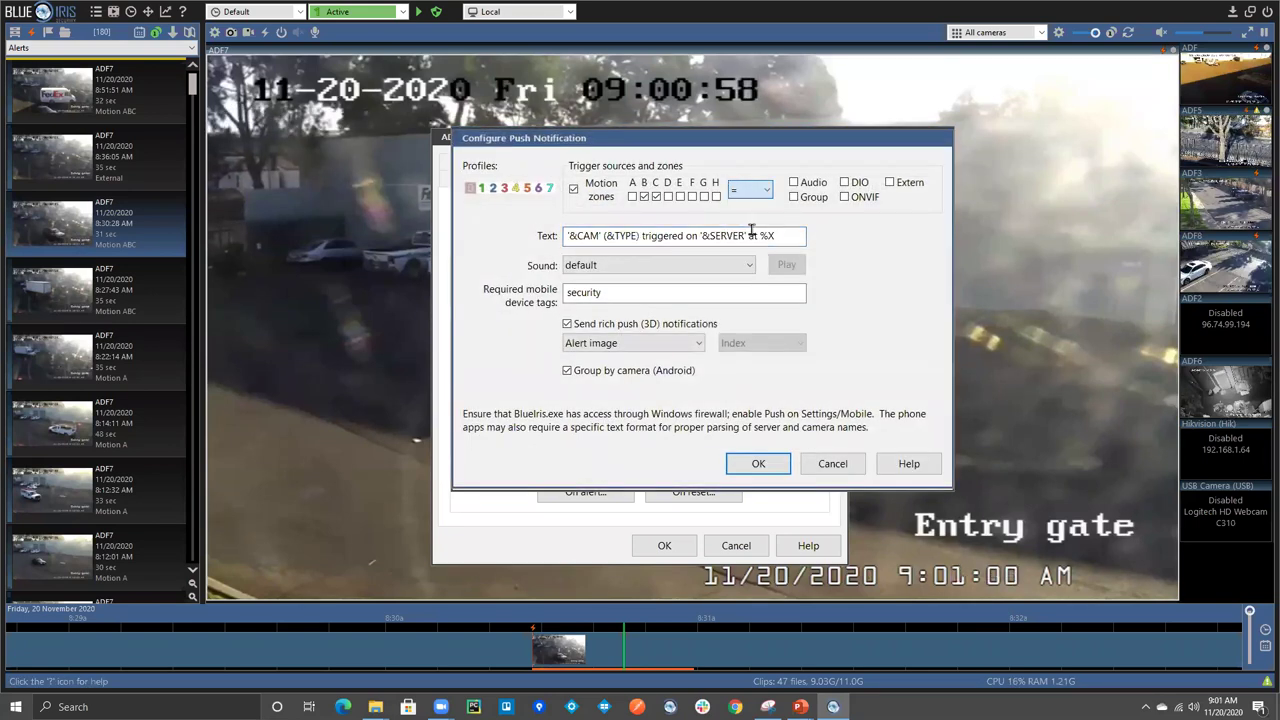
left_click(758, 463)
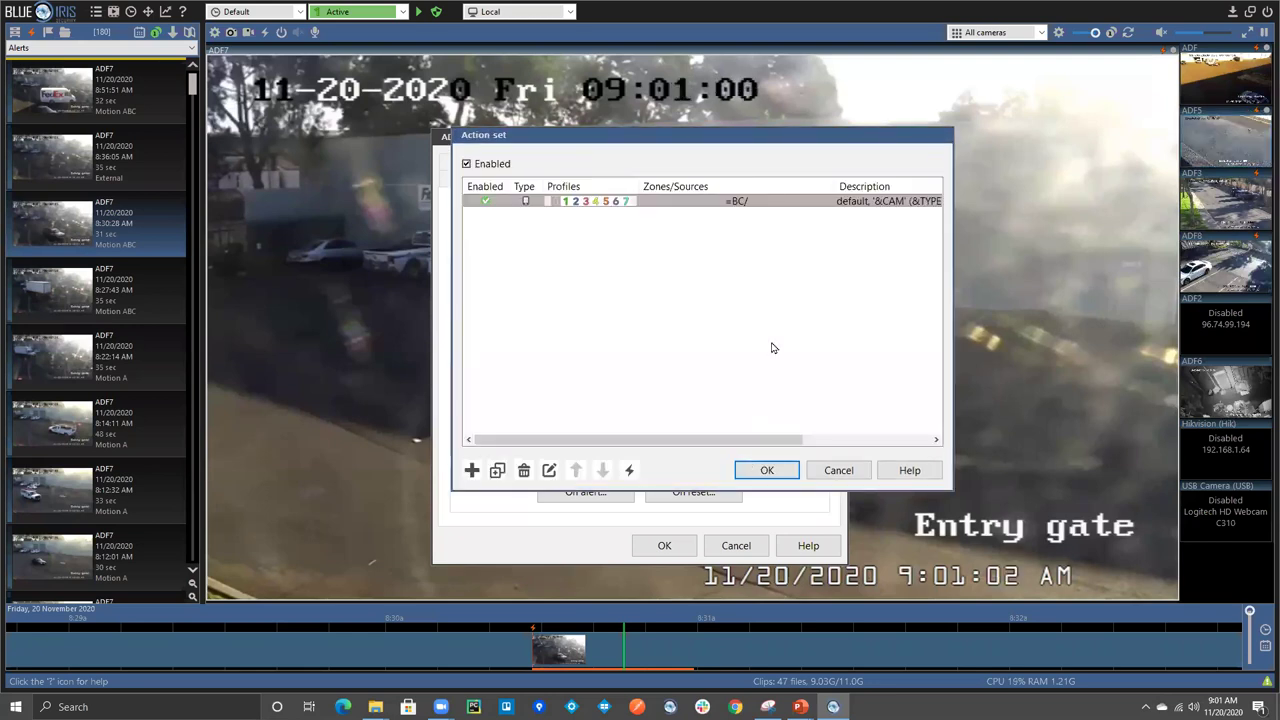
Test the action set under the = rule with zone A among the motion zones, and dismiss the result.
left_click(629, 470)
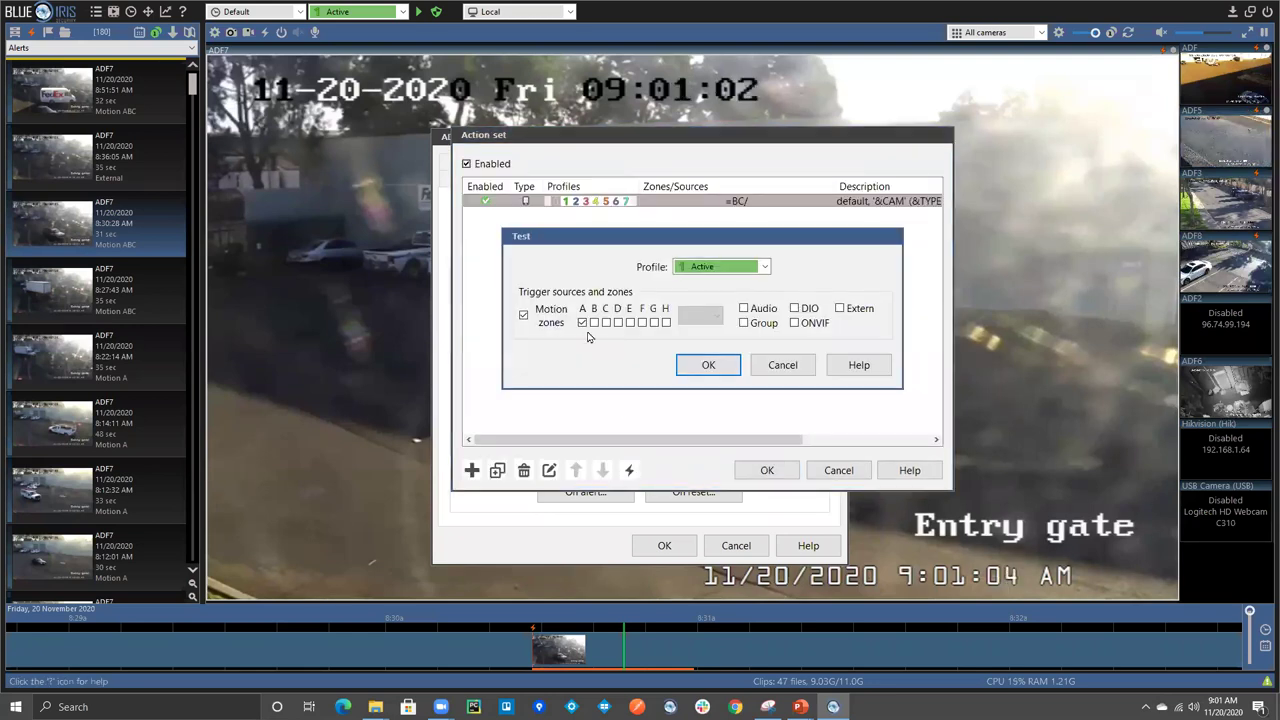
left_click(711, 368)
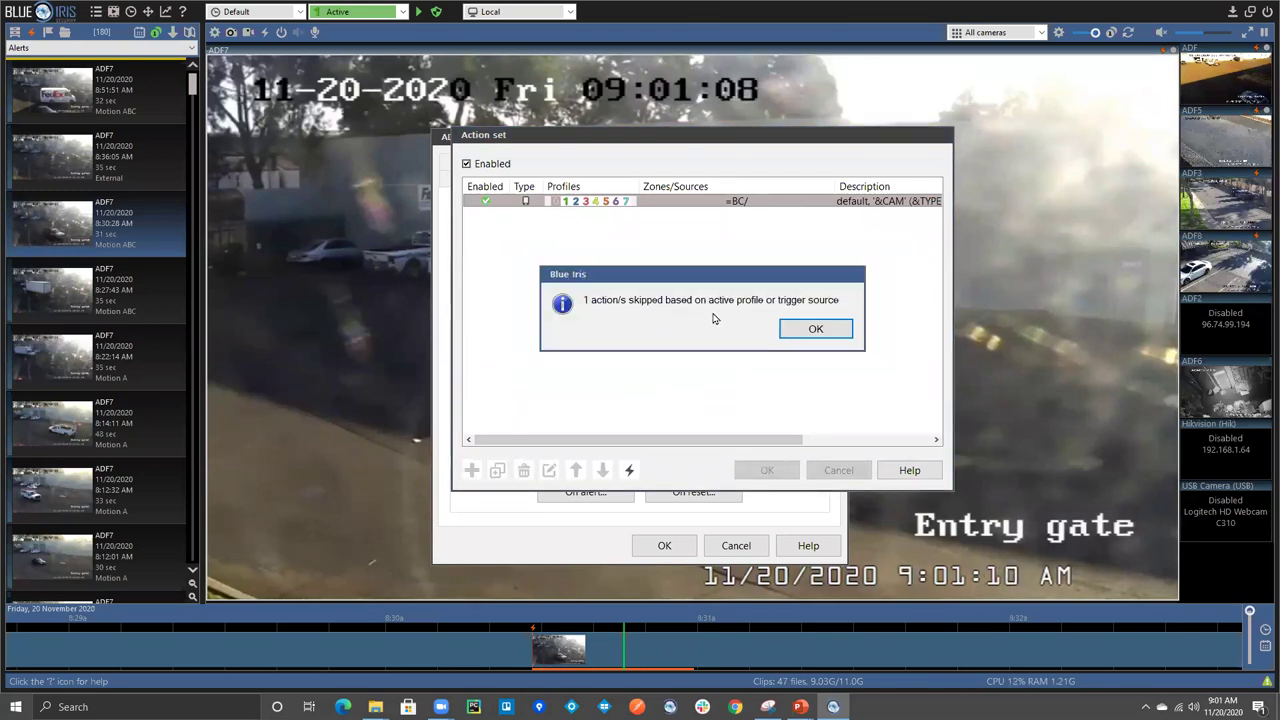
left_click(814, 330)
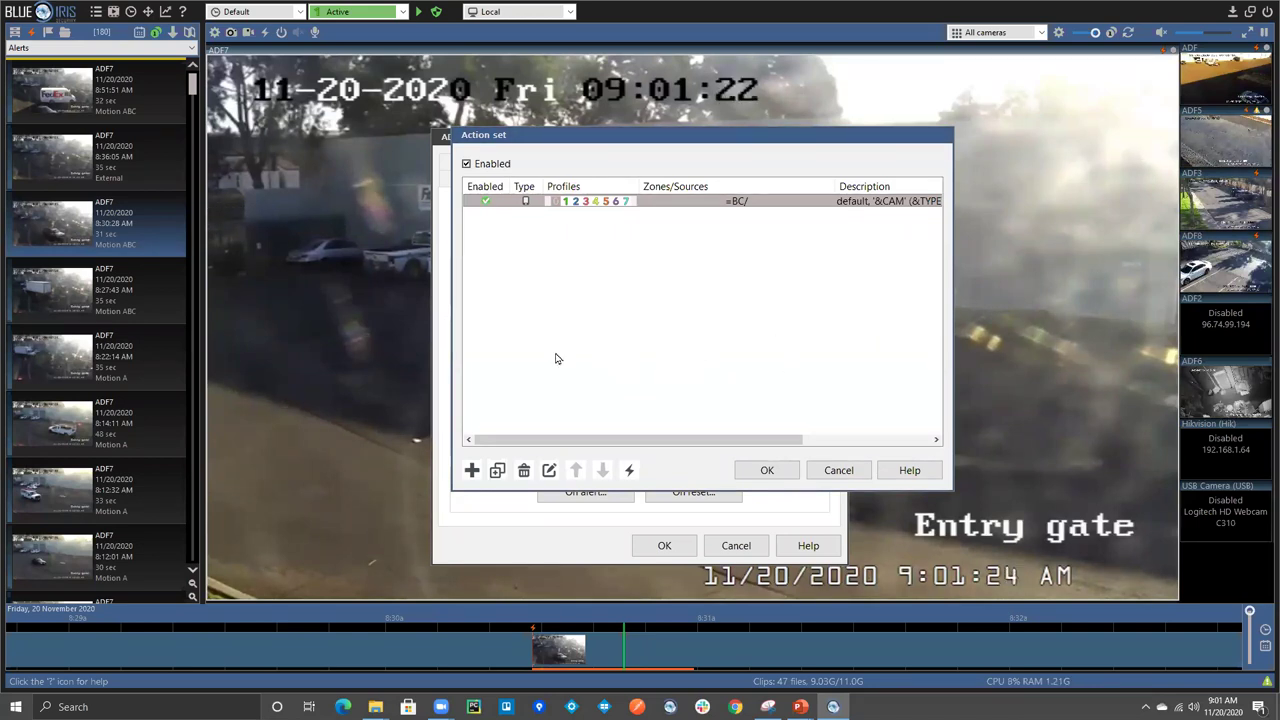
Return the push notification's zone matching rule from = to All and accept the notification settings.
double_click(688, 205)
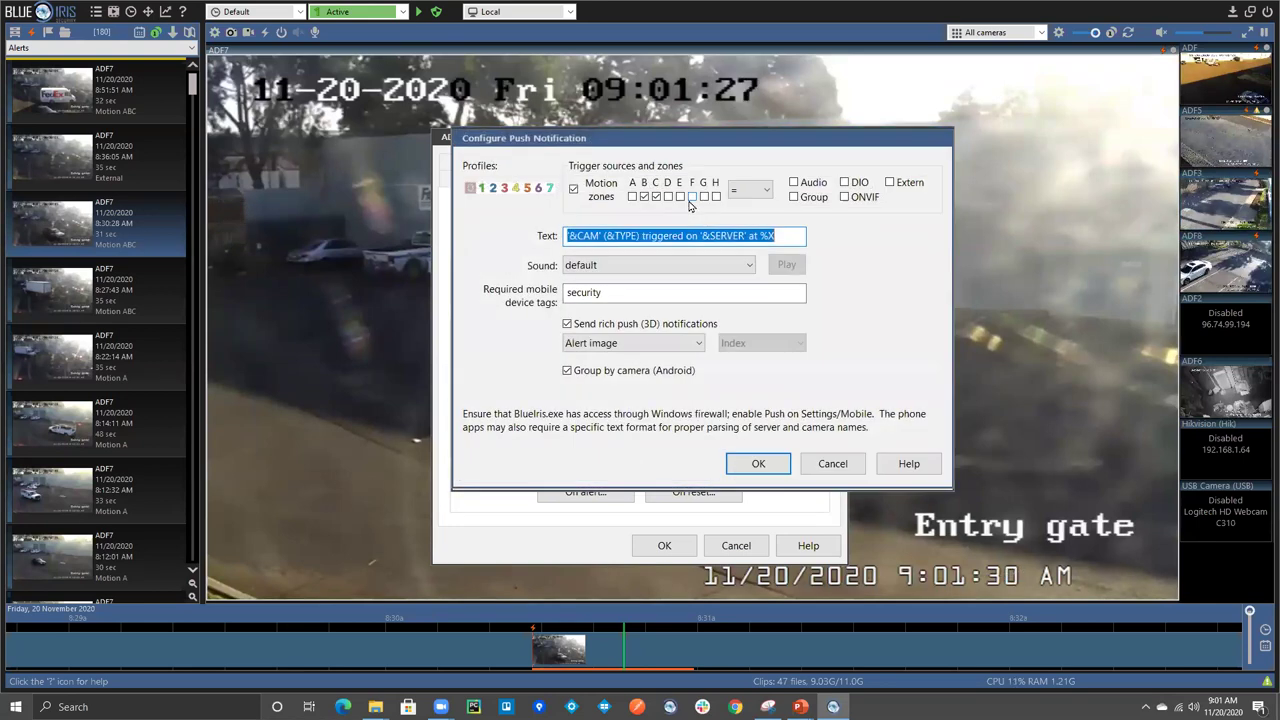
left_click(747, 195)
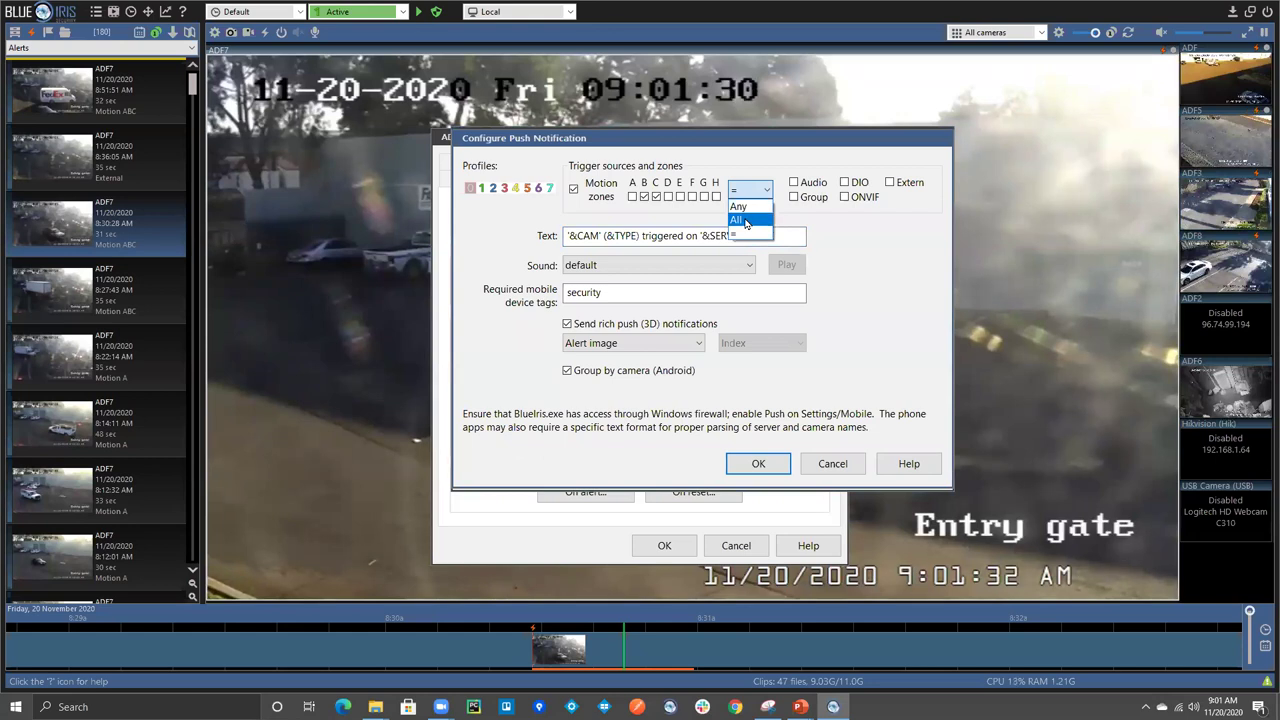
left_click(745, 221)
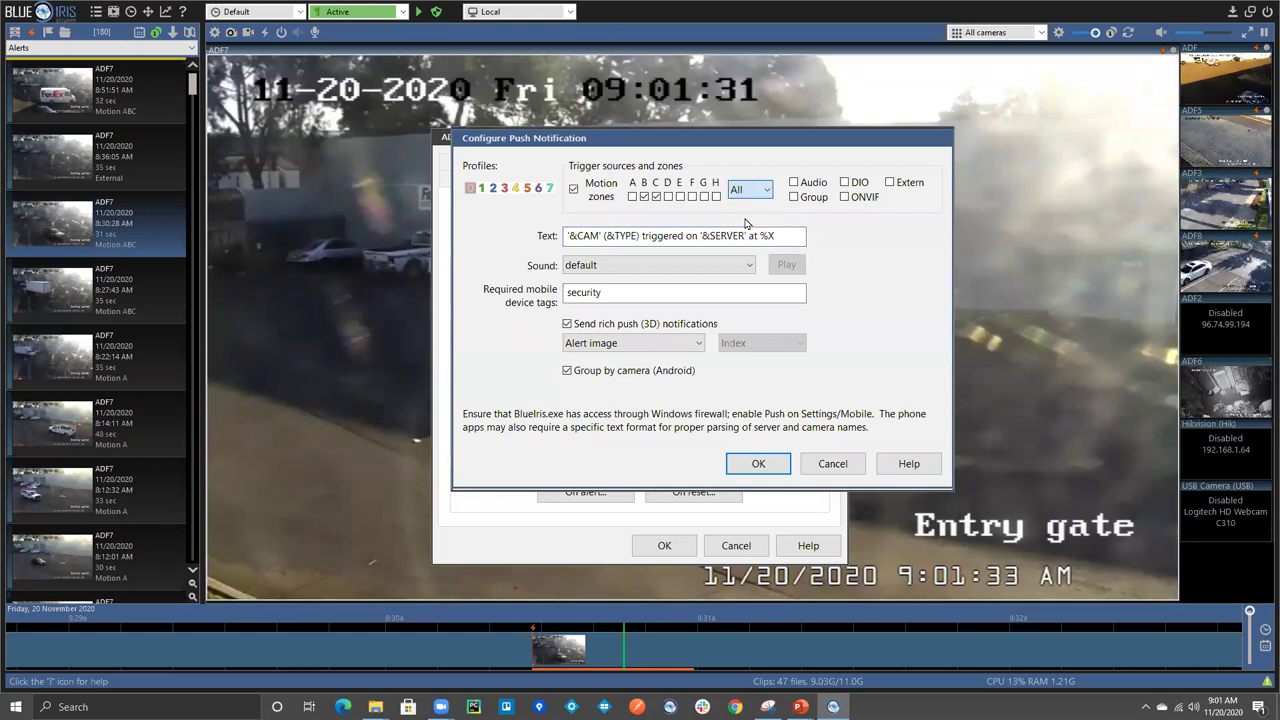
left_click(760, 466)
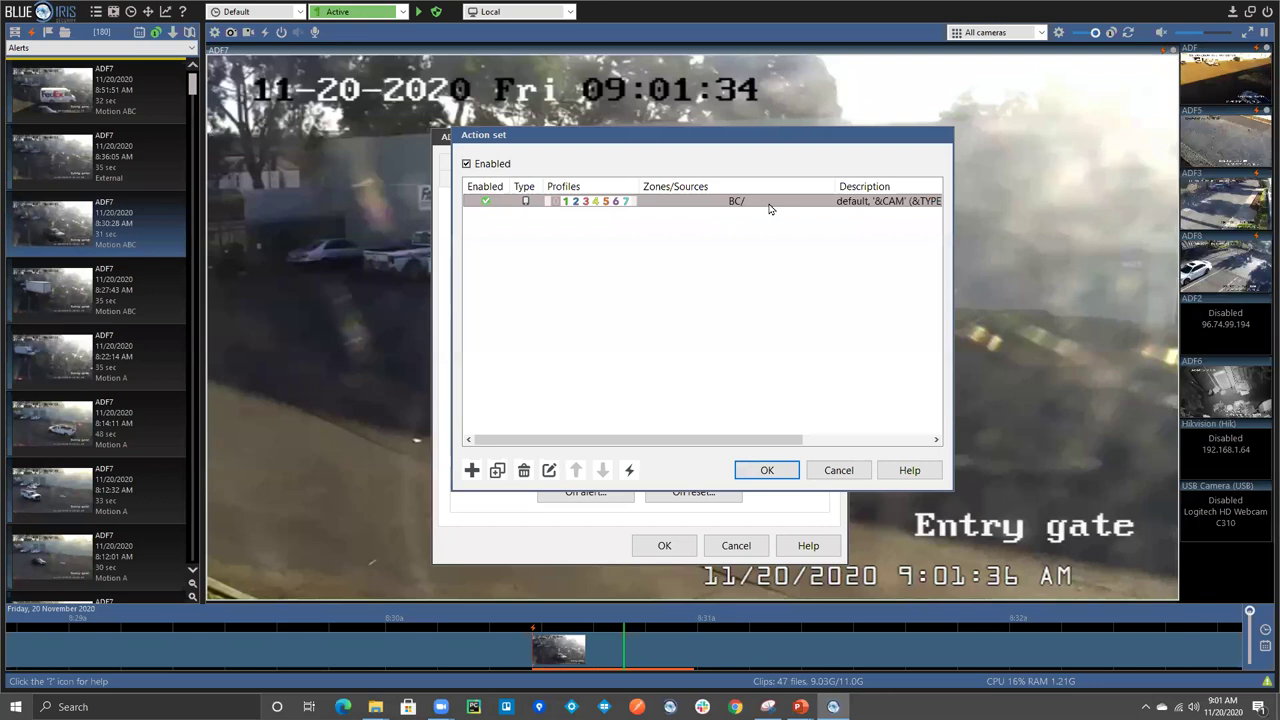
Set the push notification's zone matching rule for B and C to Any and accept it.
double_click(760, 201)
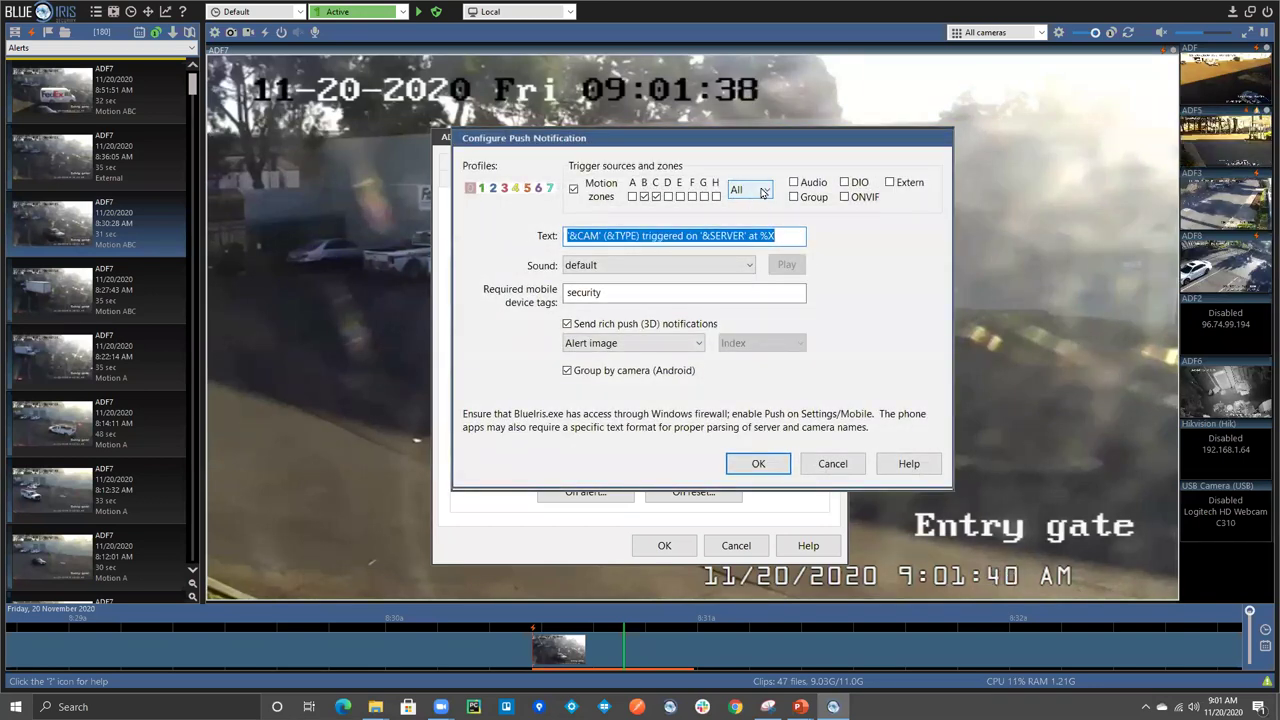
left_click(763, 192)
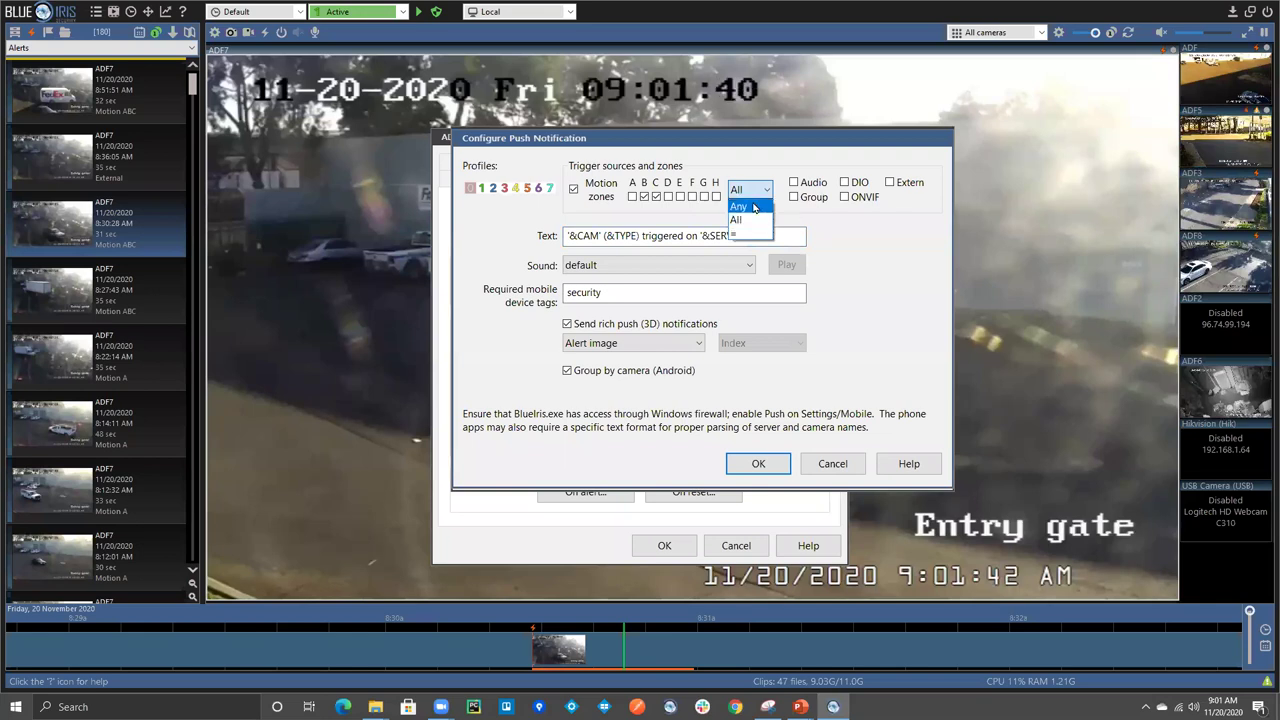
left_click(754, 207)
left_click(754, 463)
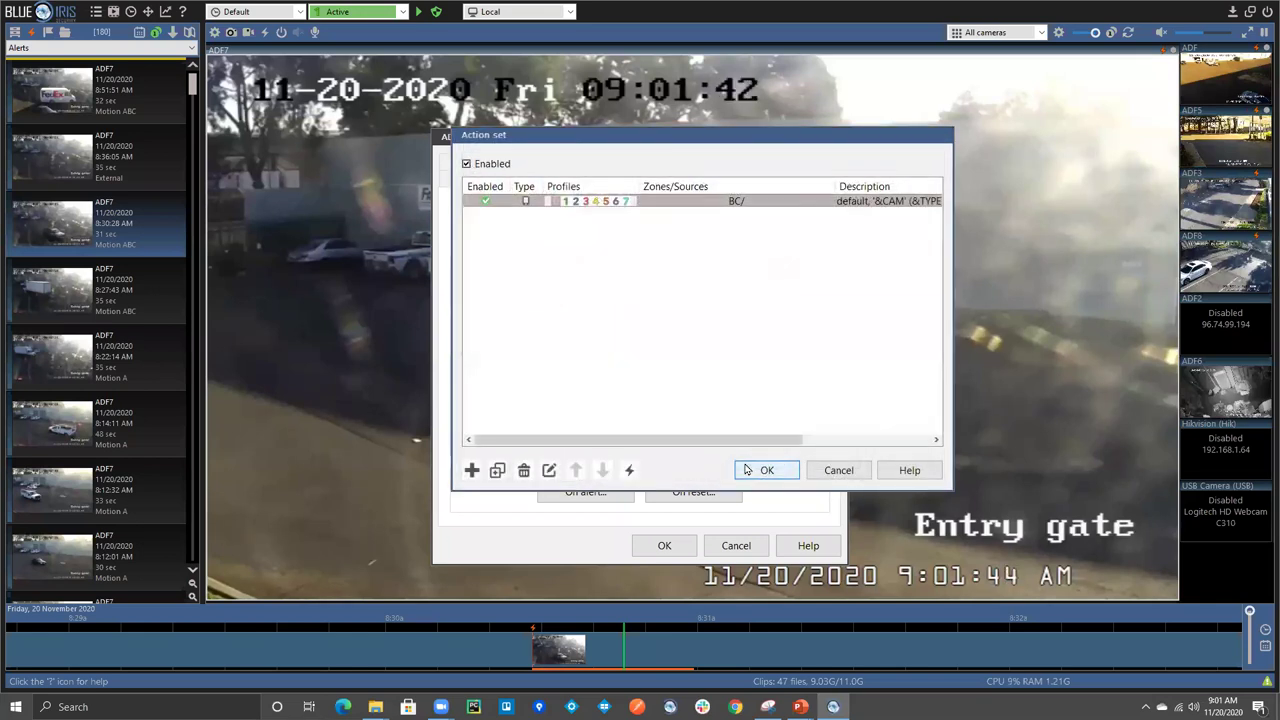
Test the action set under the Any rule with motion in zones A and B, and accept the action set and camera ADF7's settings.
left_click(629, 470)
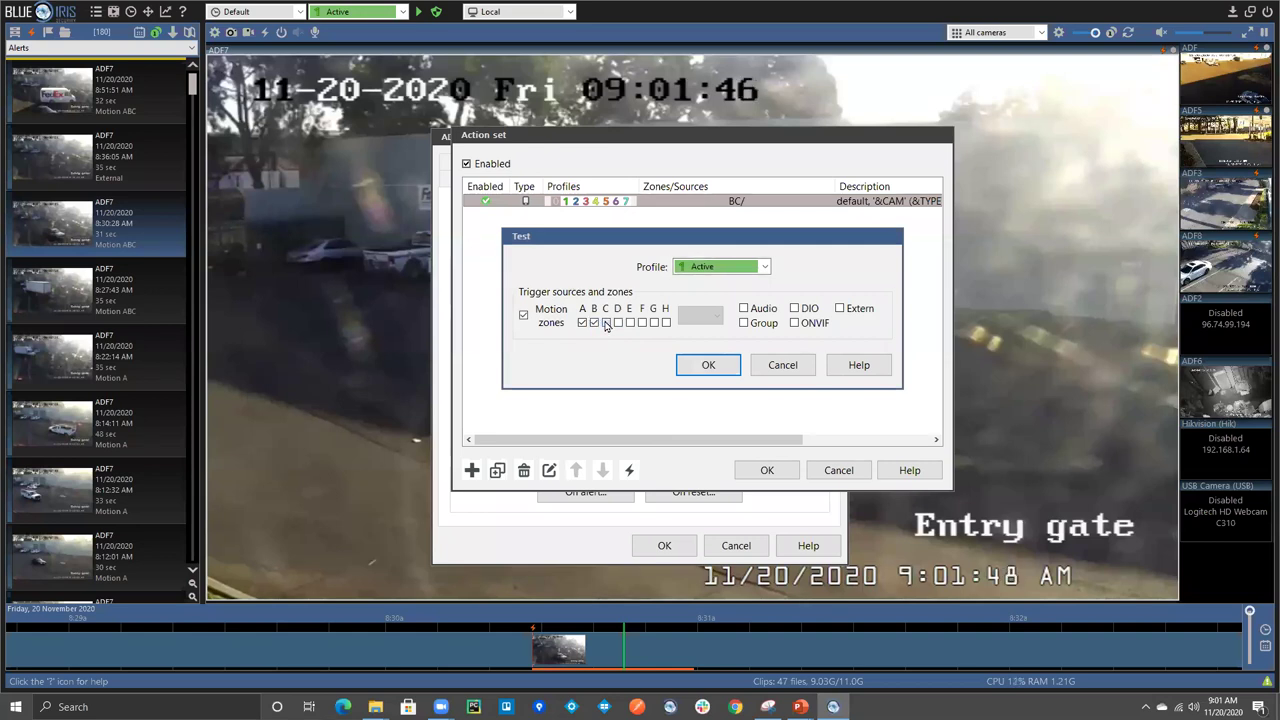
left_click(707, 365)
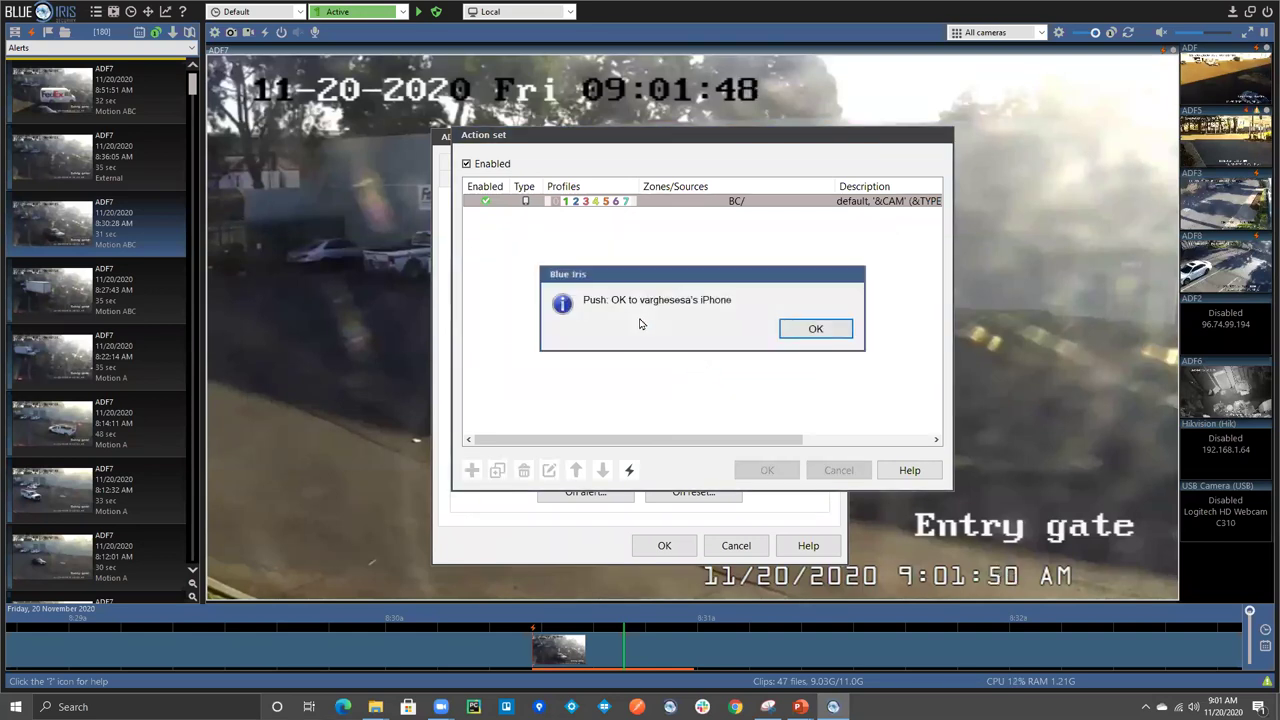
left_click(812, 328)
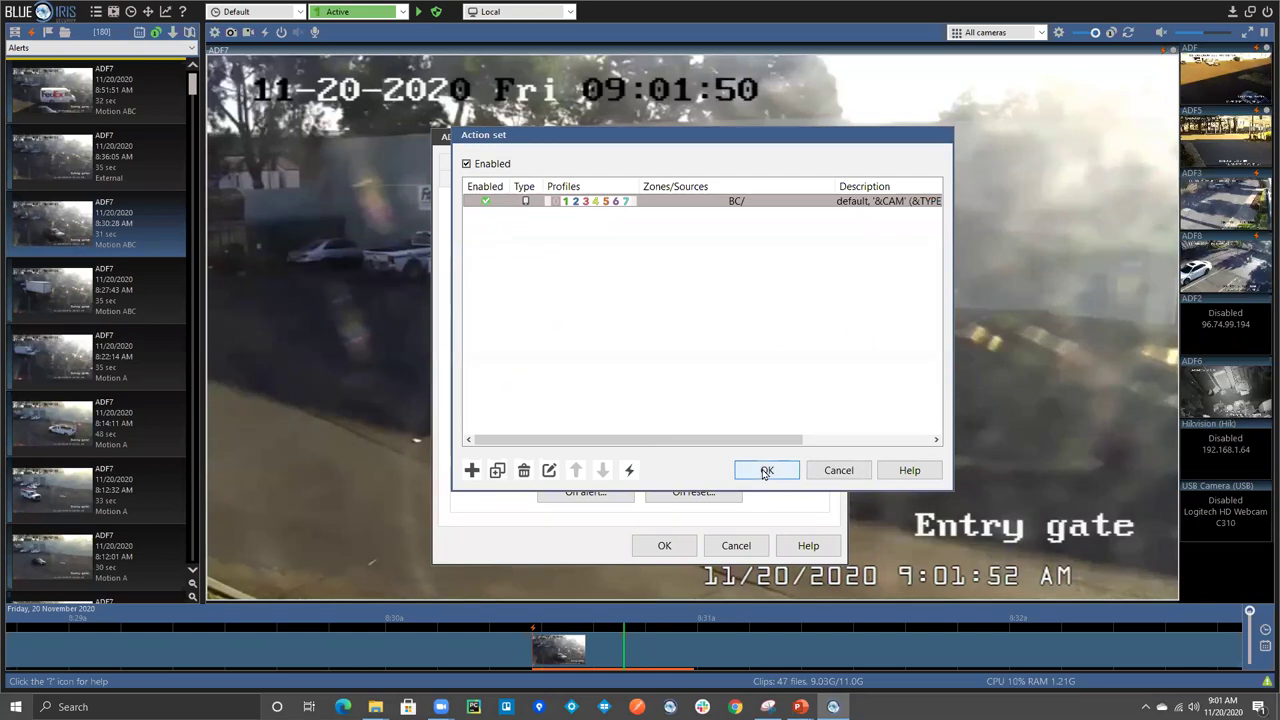
left_click(766, 470)
left_click(660, 545)
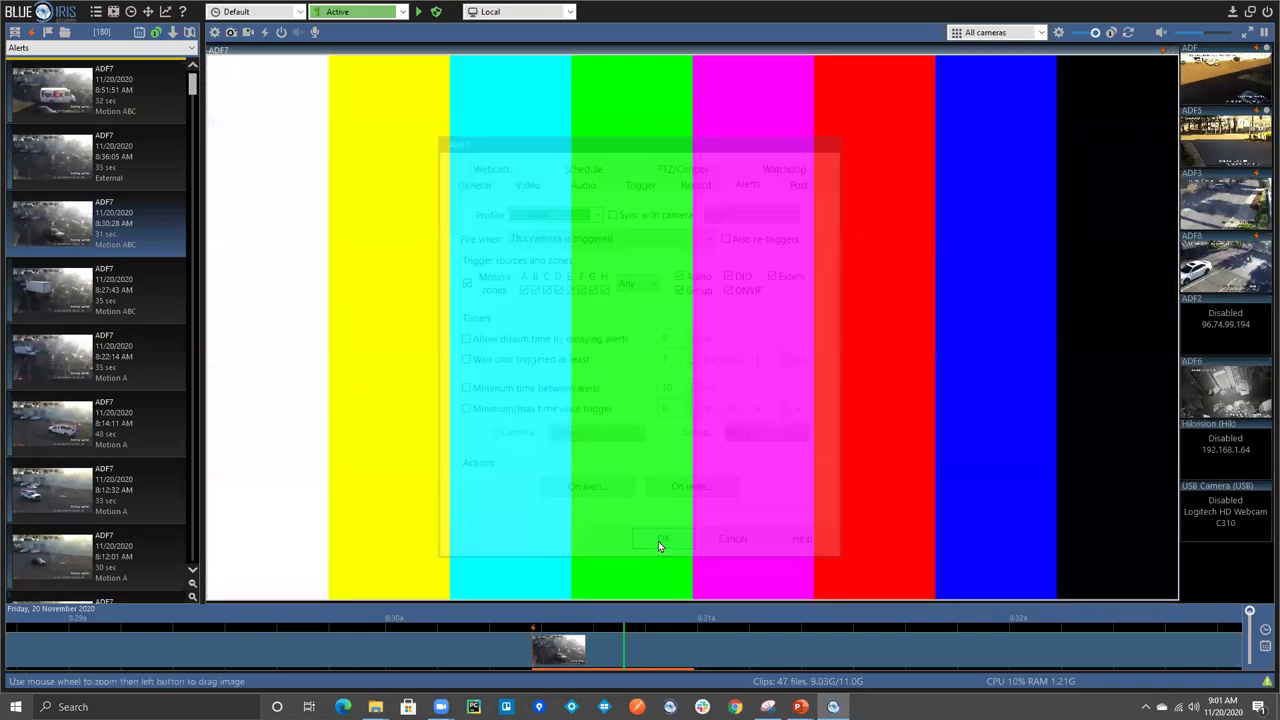
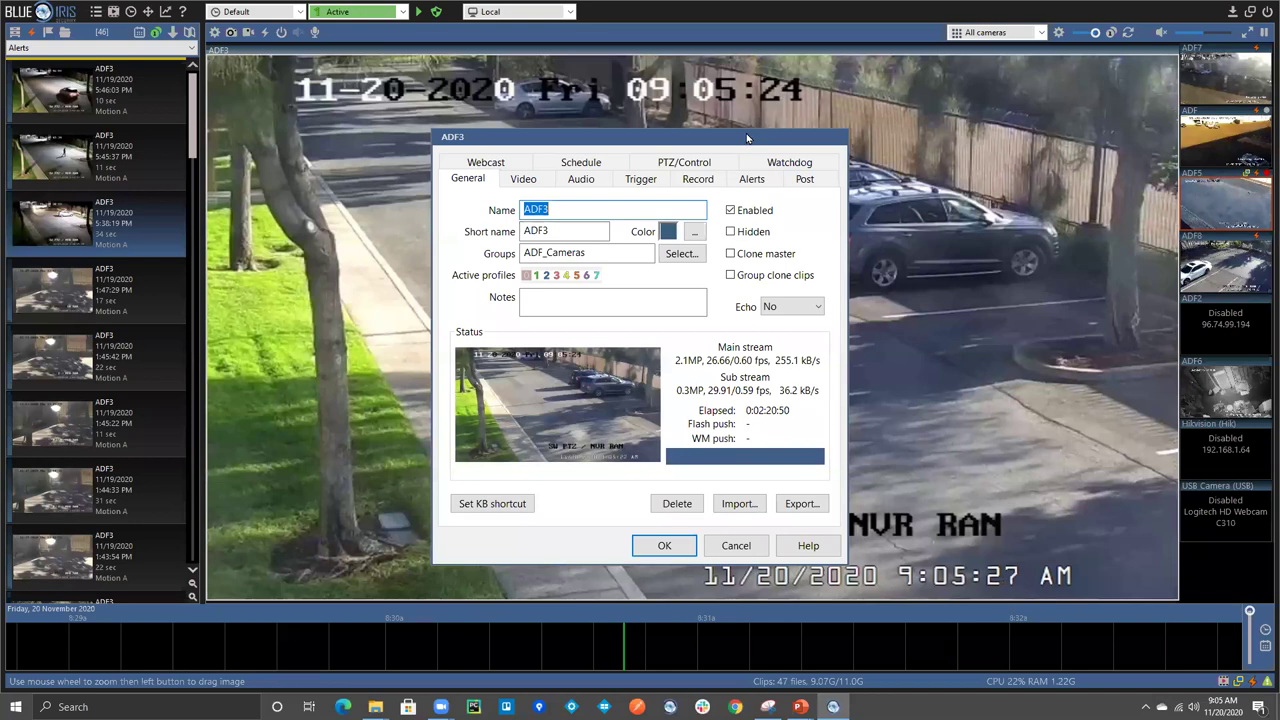
Review camera ADF3's video and trigger settings, moving the settings window aside to keep the live view visible.
left_click_drag(746, 137, 1001, 114)
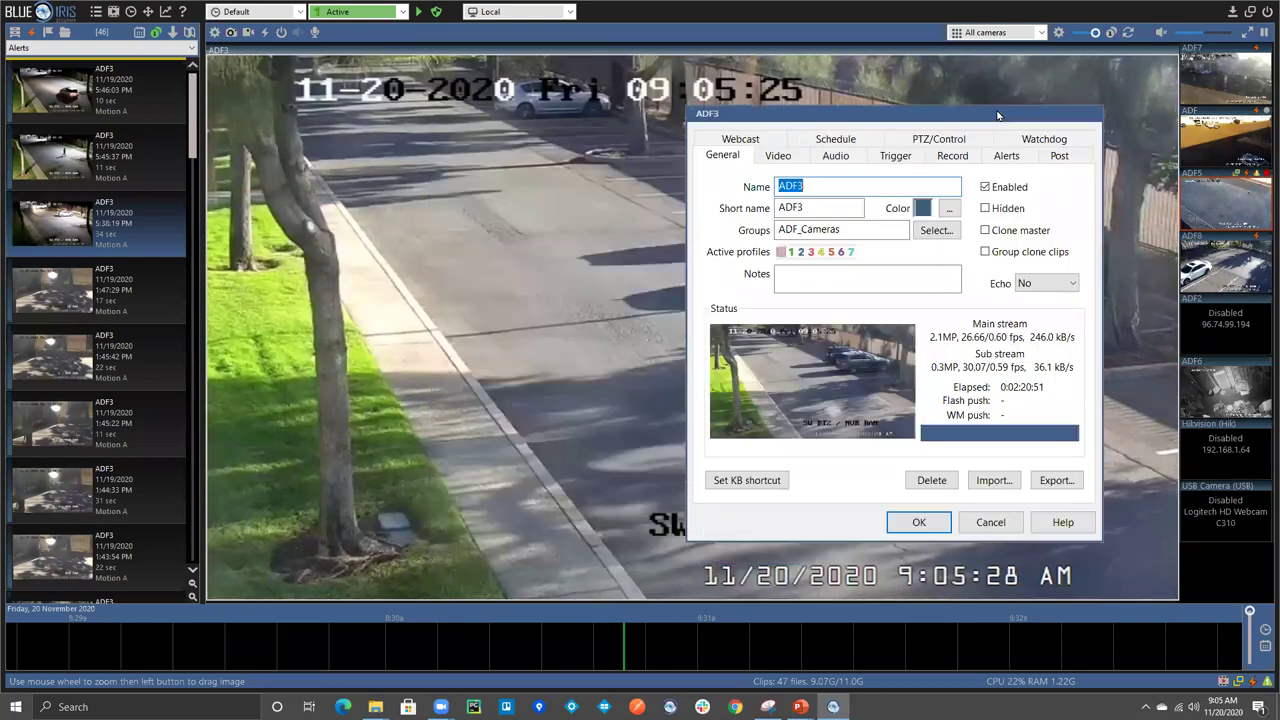
left_click(799, 161)
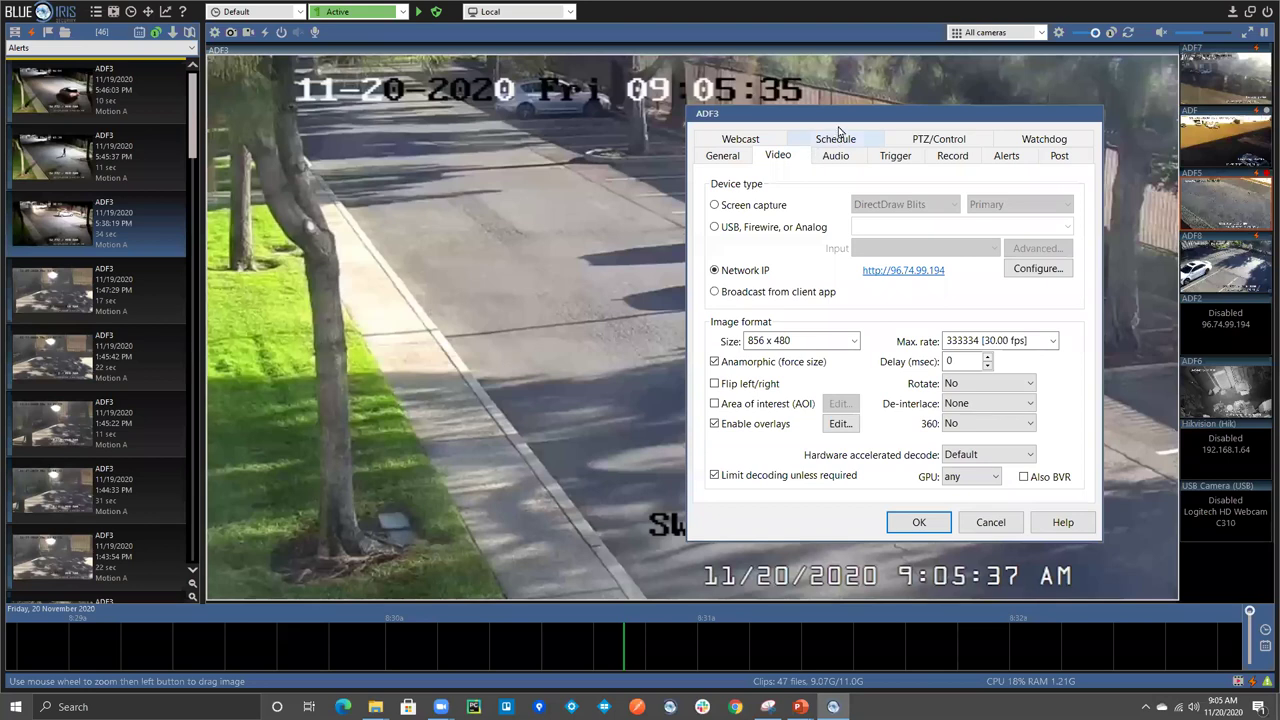
left_click_drag(864, 116, 921, 109)
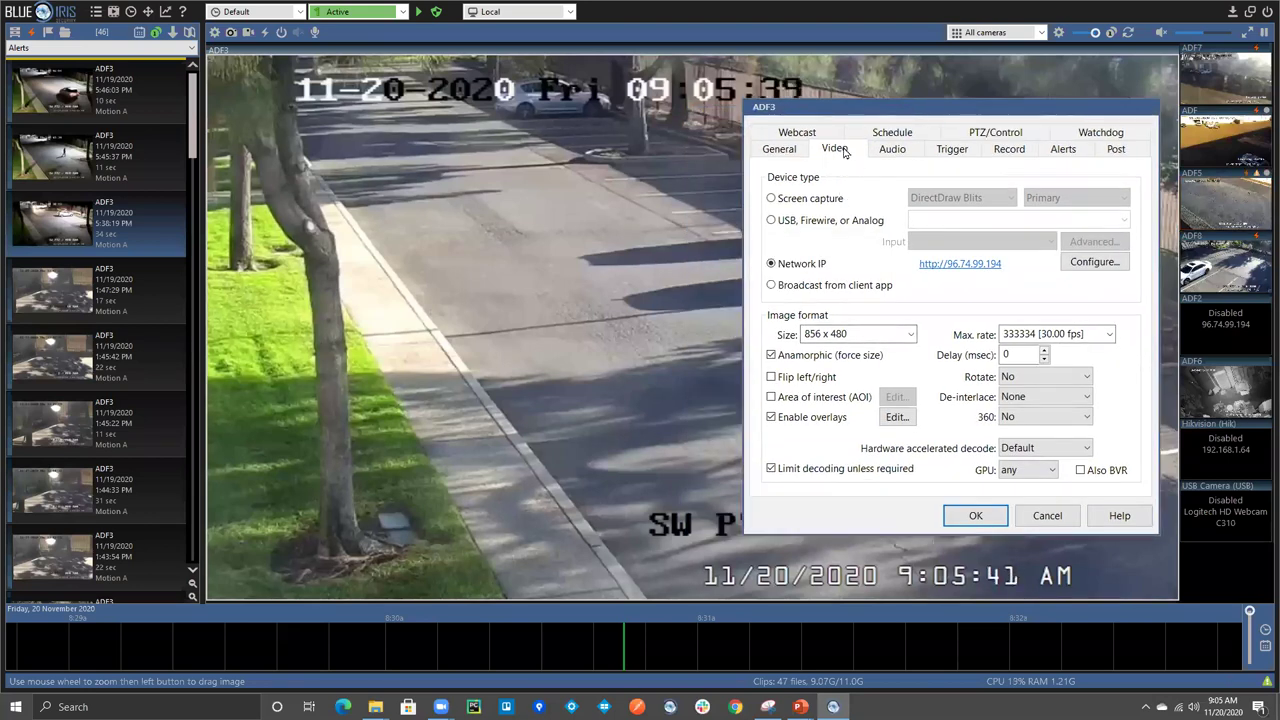
left_click(952, 149)
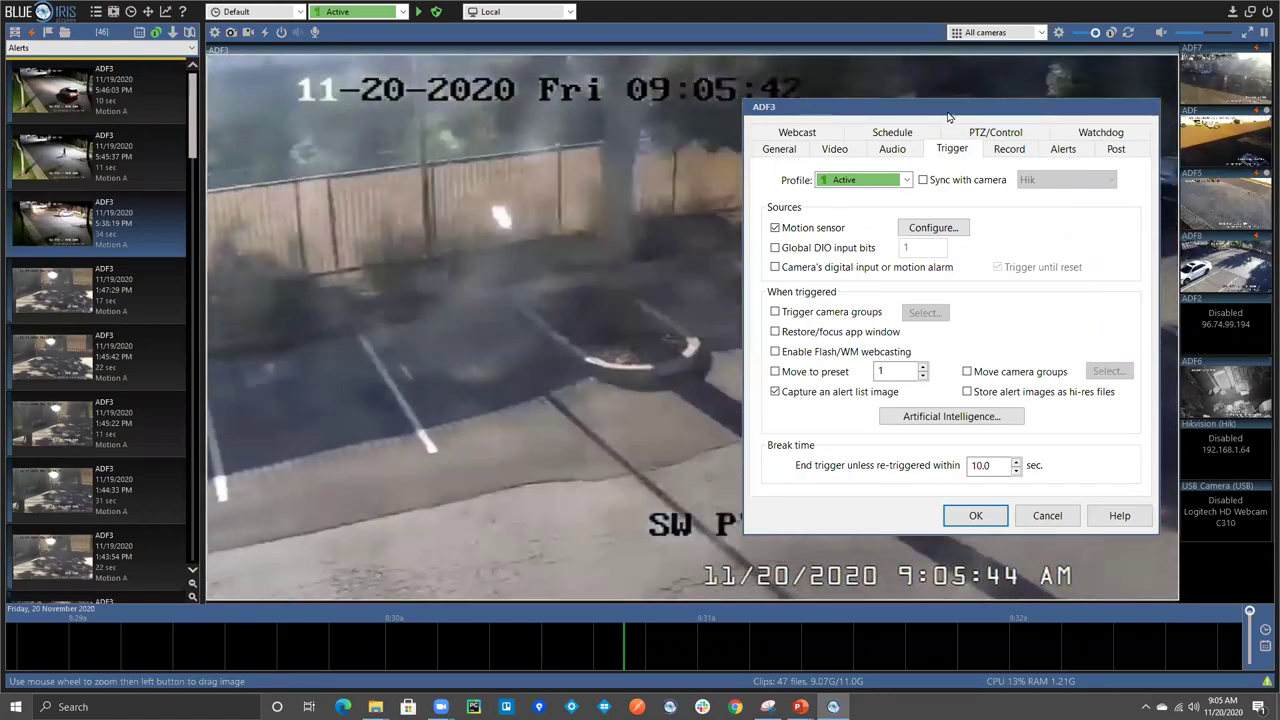
left_click_drag(949, 117, 425, 122)
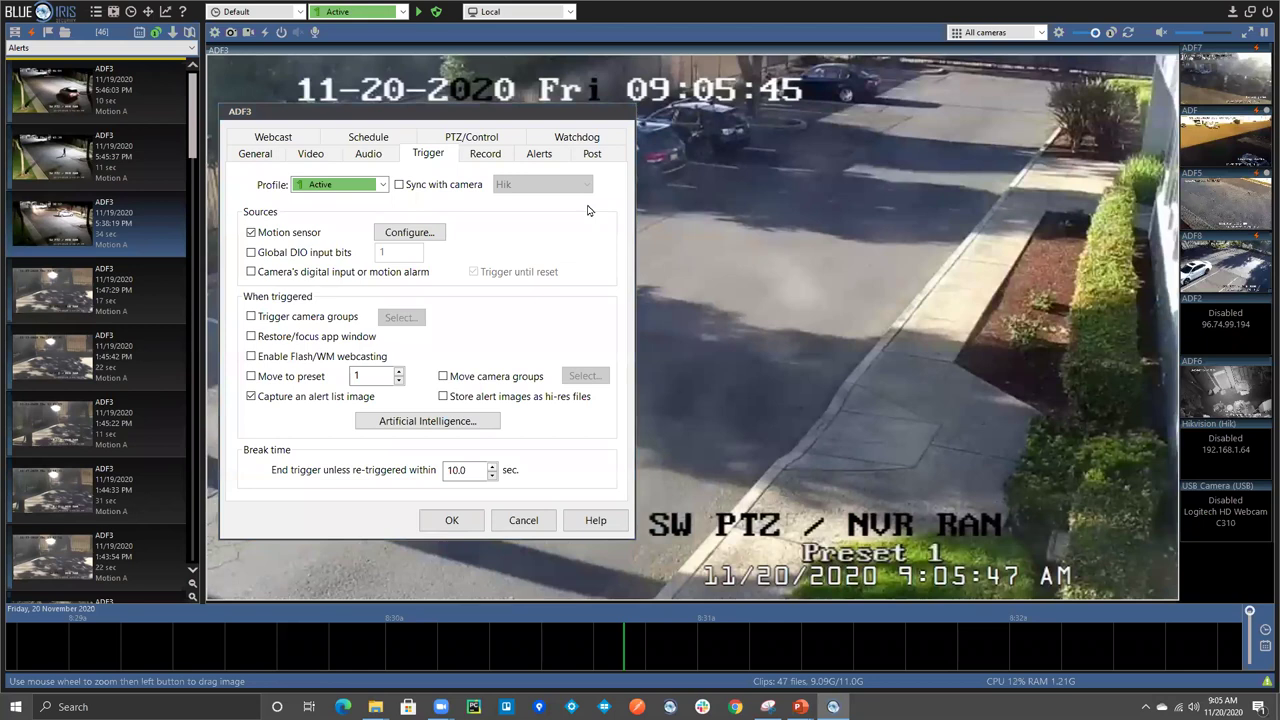
Examine camera ADF3's motion sensor configuration, including the High definition option, and leave the camera settings without saving.
left_click(414, 233)
left_click(519, 420)
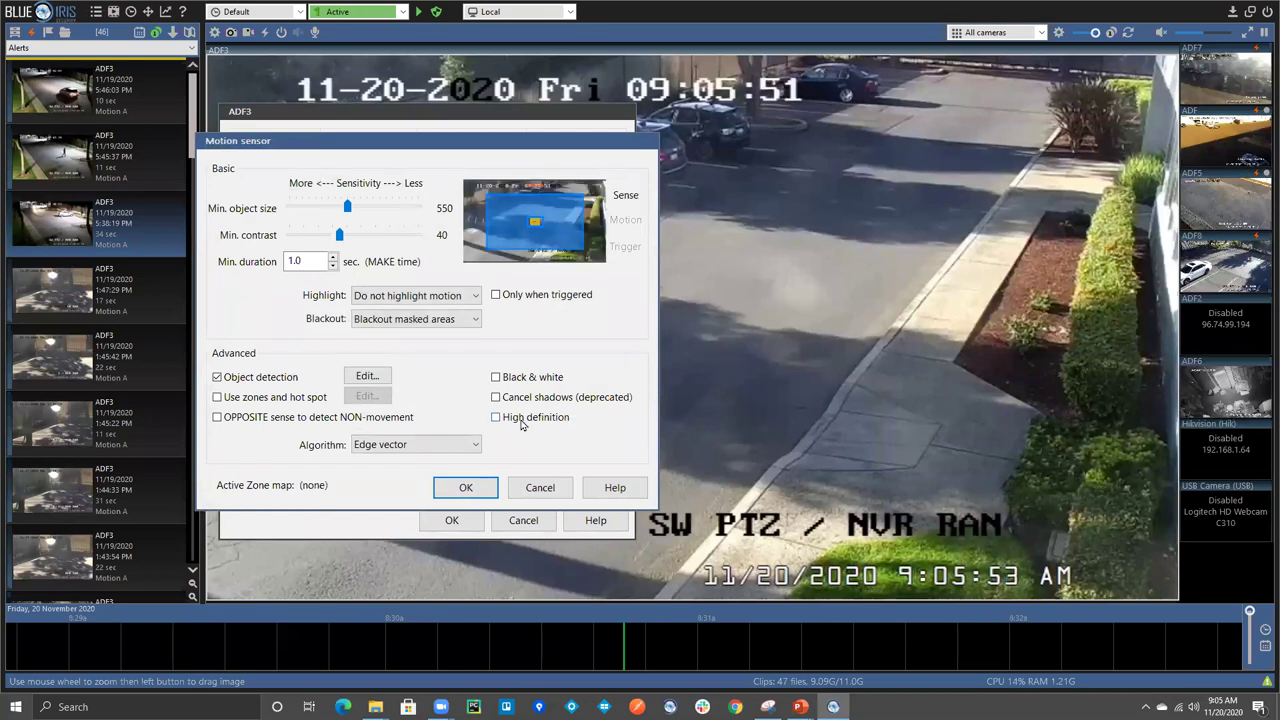
left_click(517, 426)
left_click(732, 362)
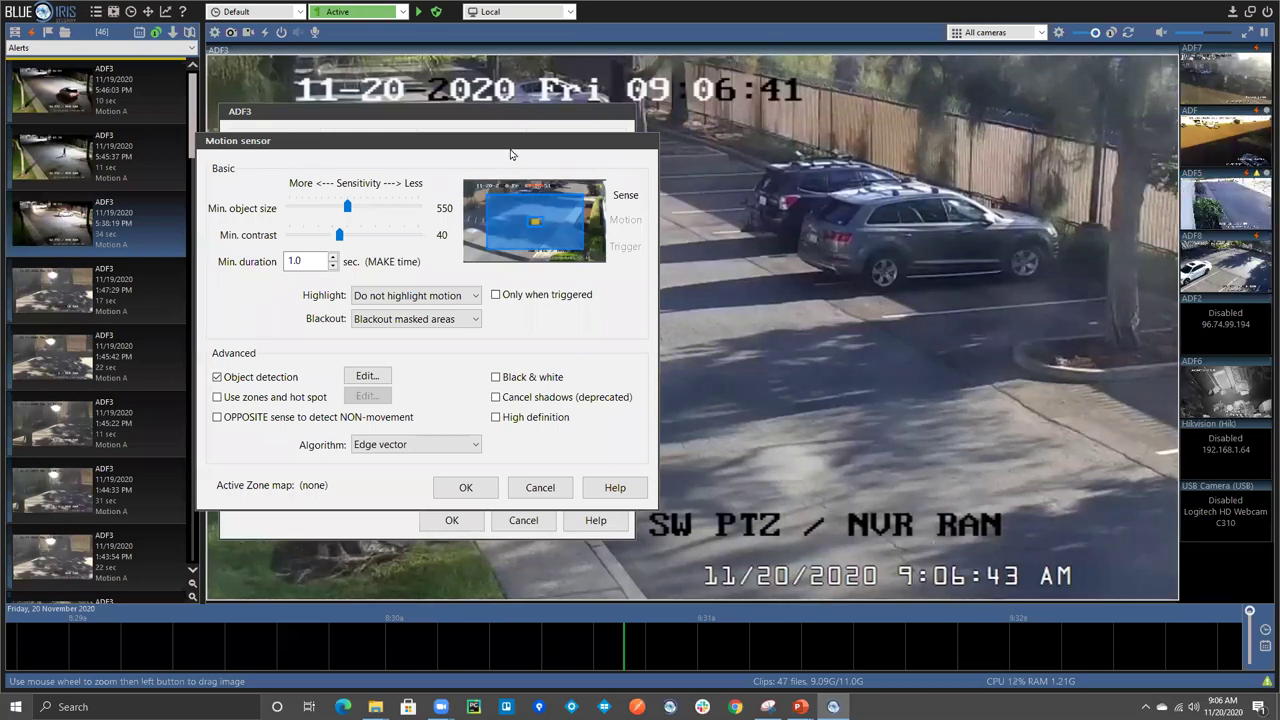
left_click_drag(516, 146, 783, 183)
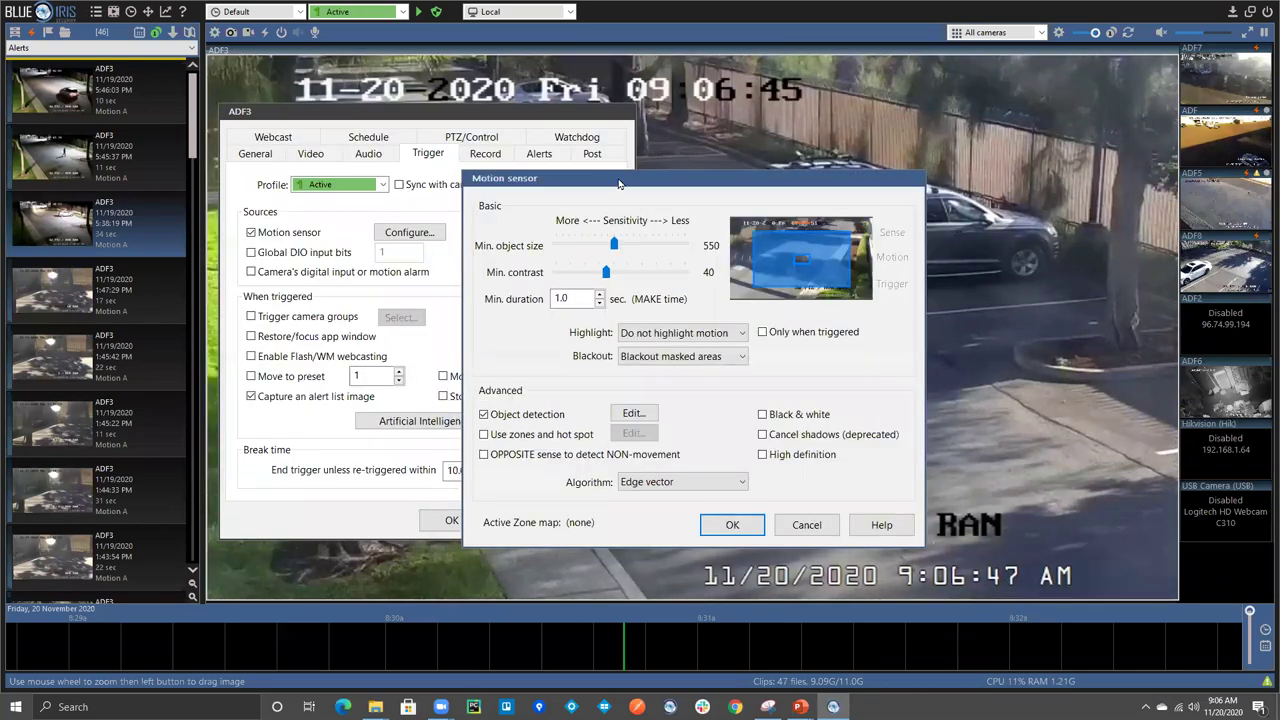
left_click(812, 528)
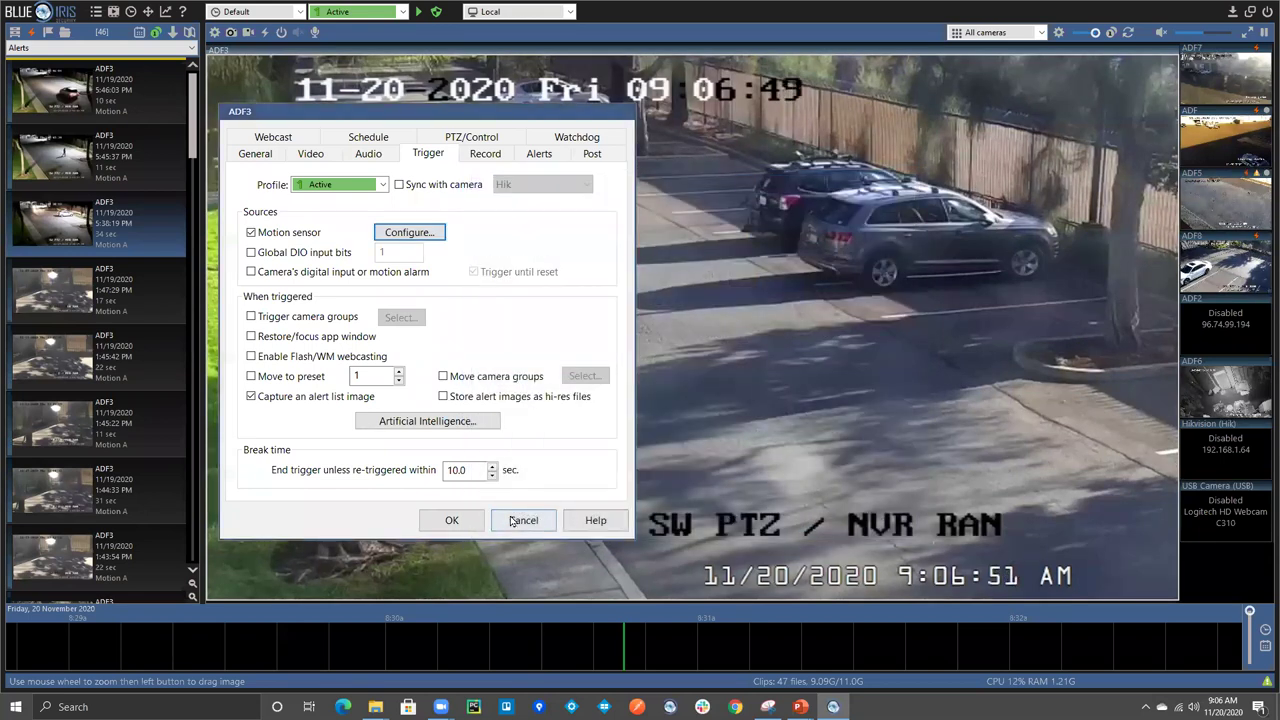
left_click(552, 516)
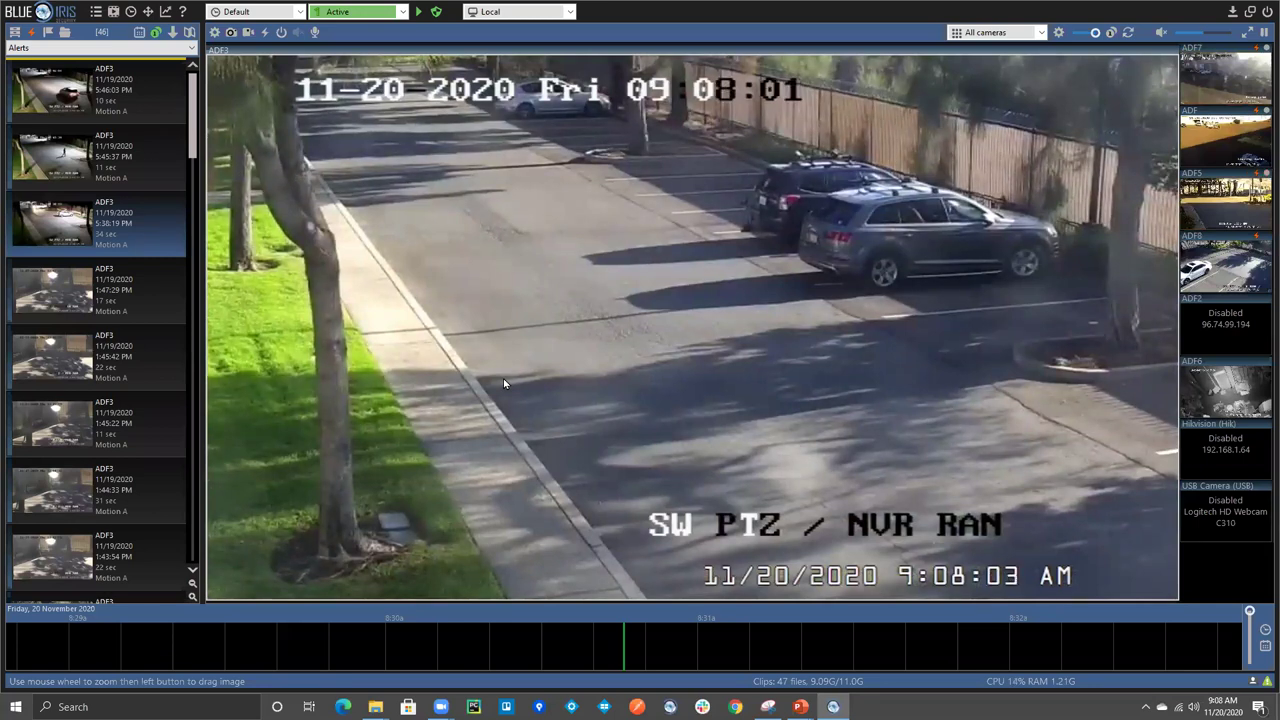
Switch to the presentation's slide on the webinars coming next.
key("alt+Tab")
key("alt+Tab")
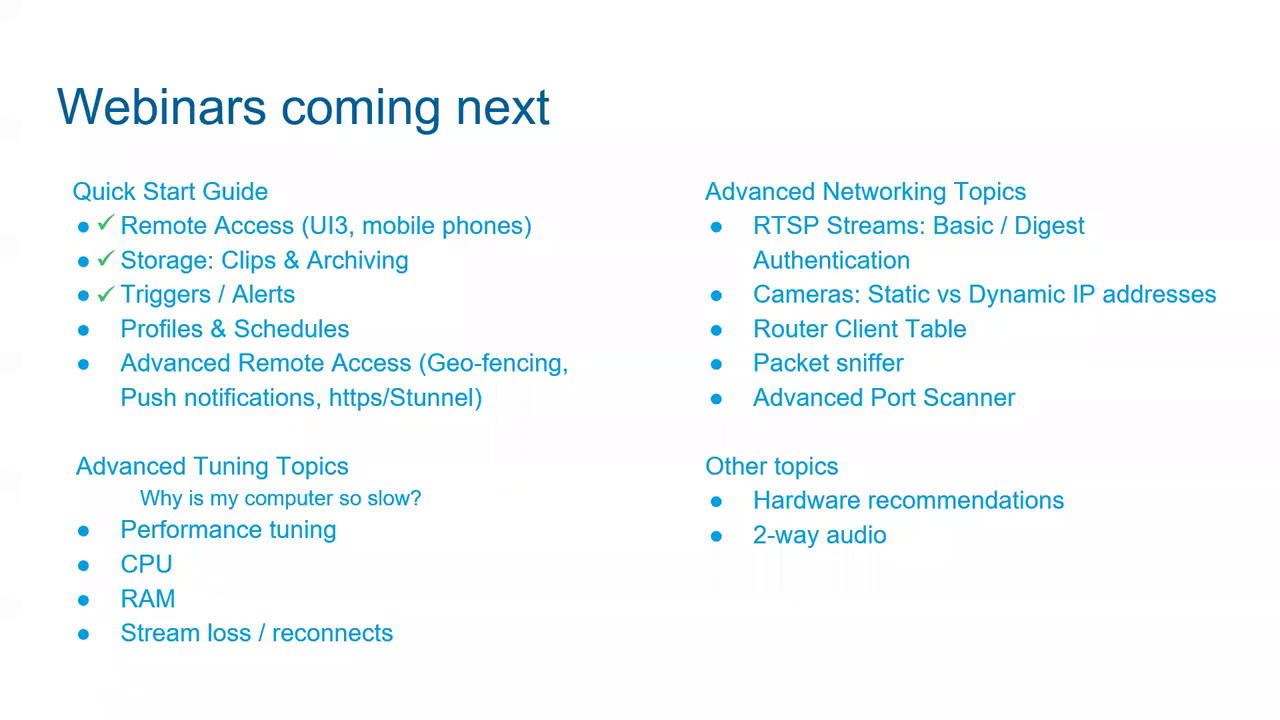
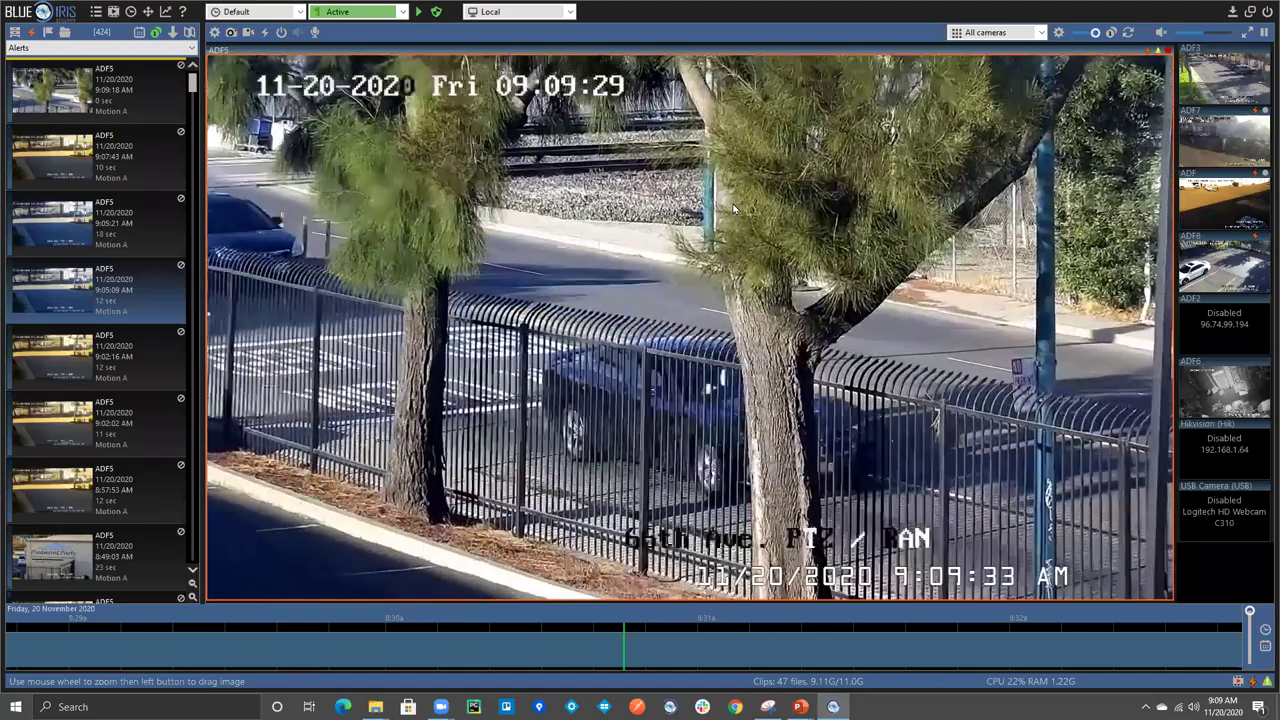
Review camera ADF5's trigger settings, moving the settings window aside to keep the live view visible.
right_click(735, 215)
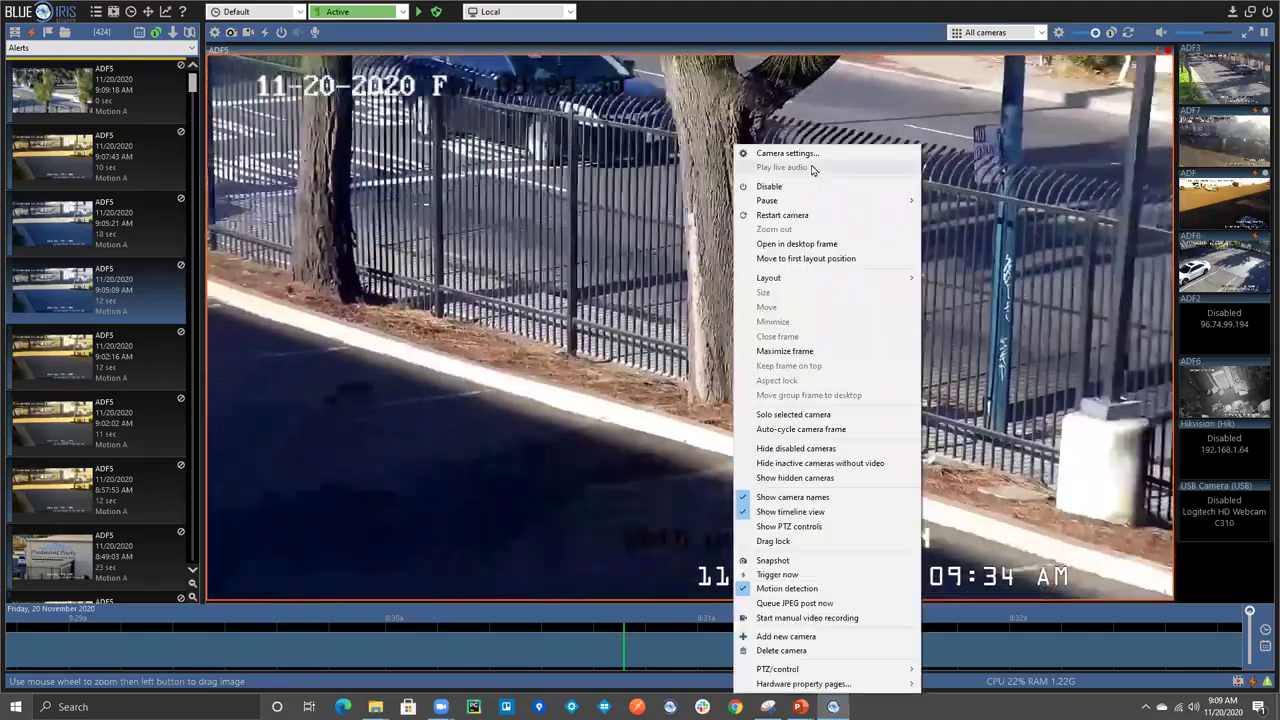
left_click(808, 153)
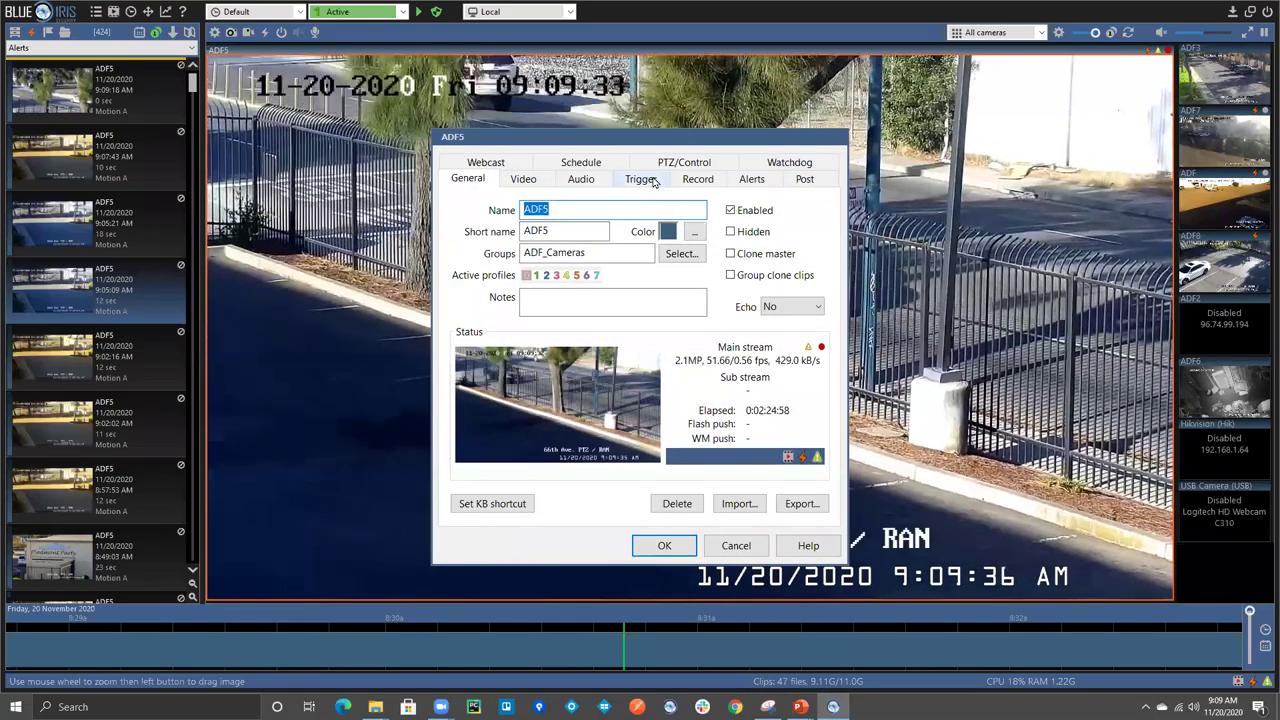
left_click(641, 179)
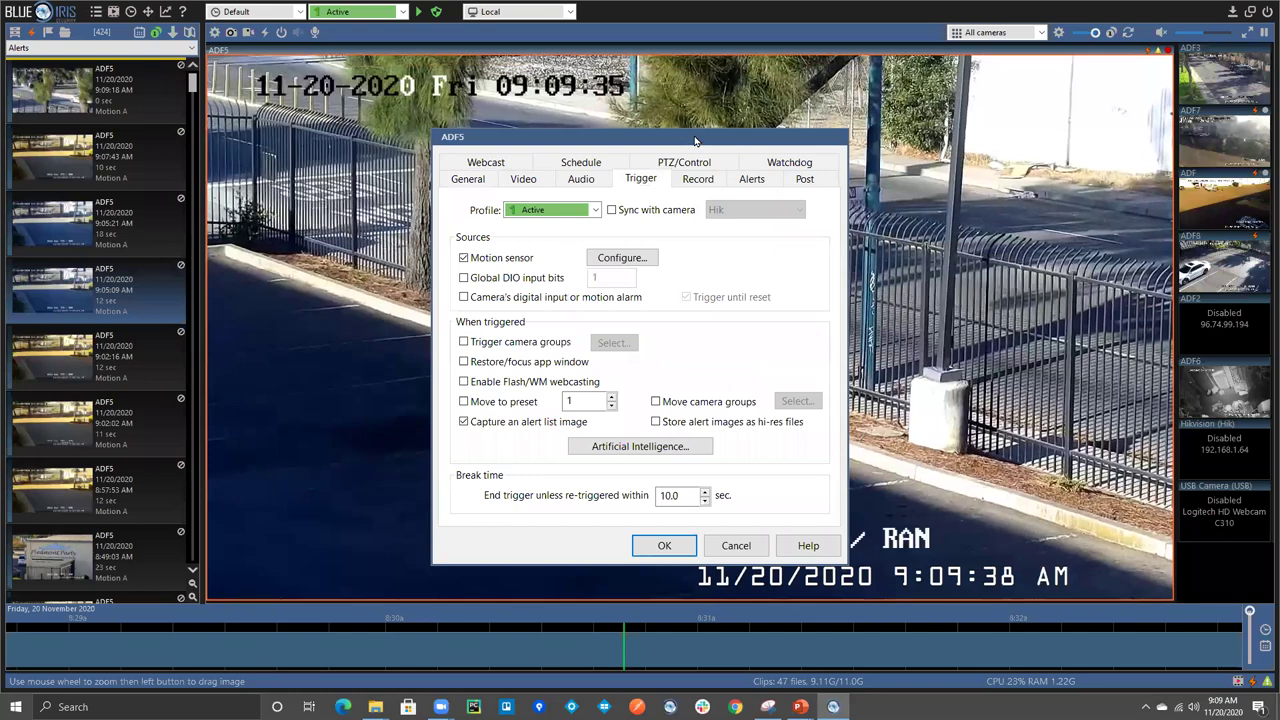
left_click_drag(695, 140, 990, 94)
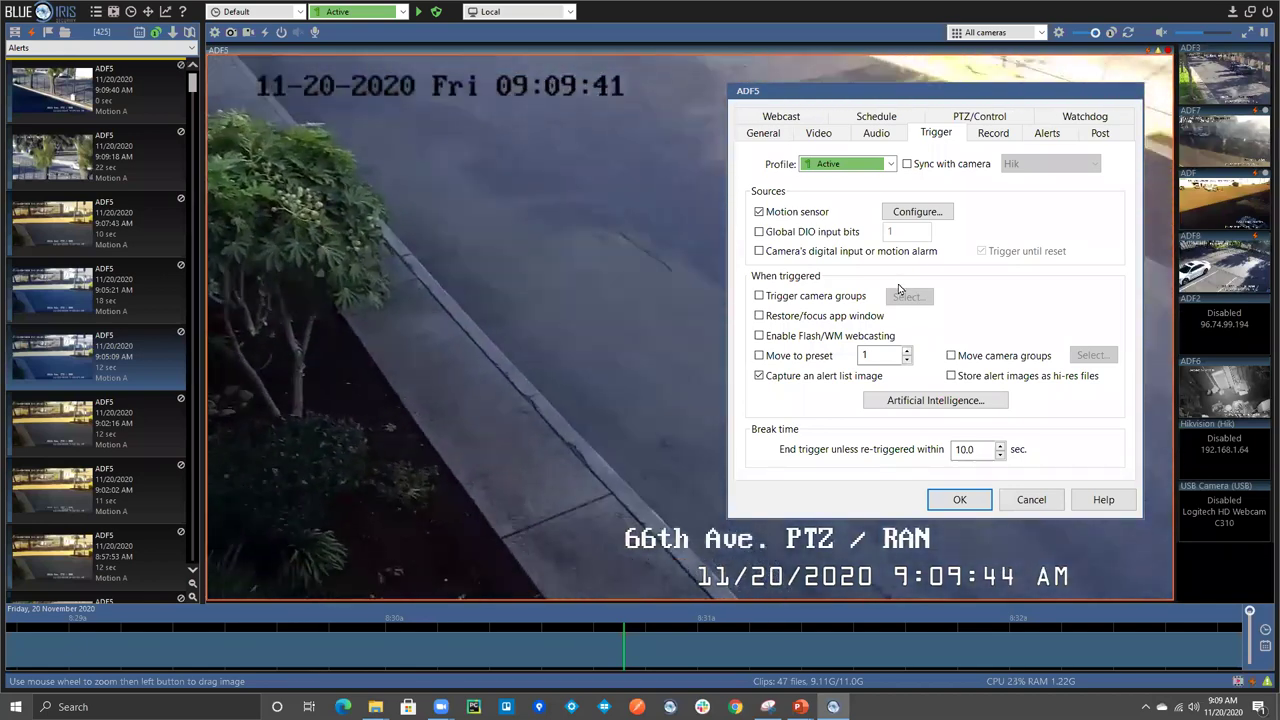
Examine camera ADF5's motion sensor configuration and its object detection criteria, and close the criteria without saving.
left_click(917, 212)
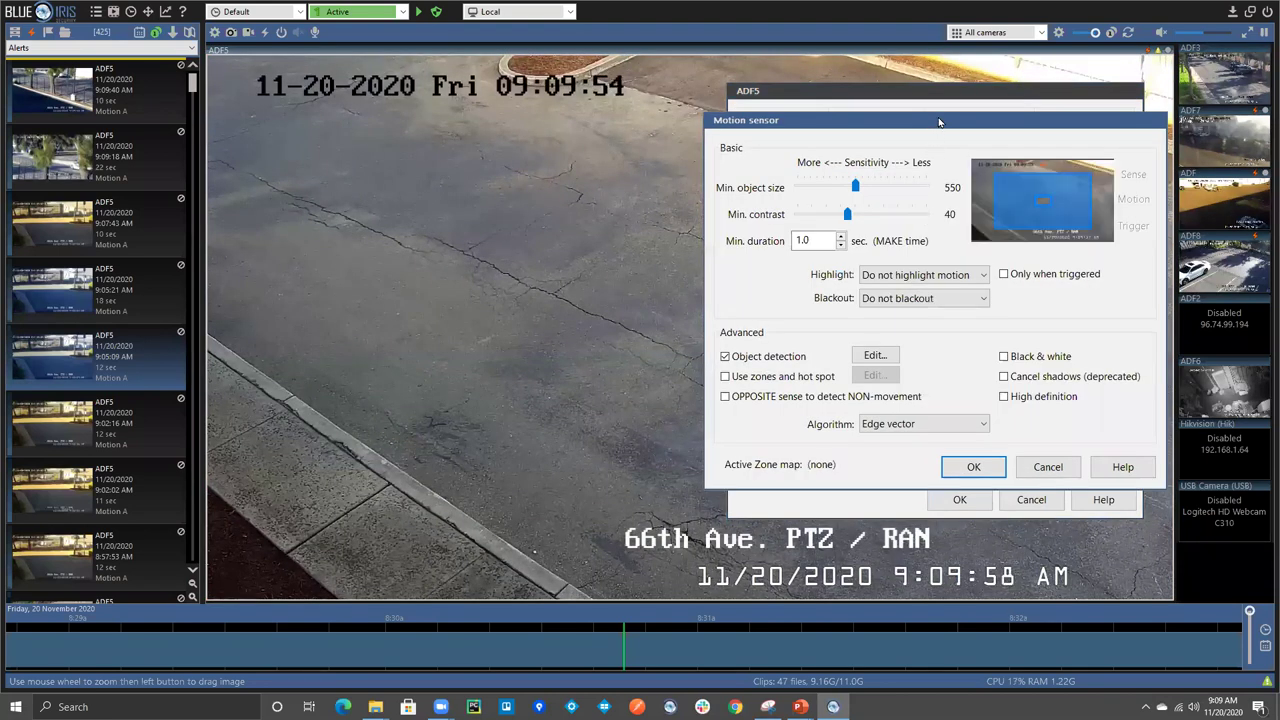
left_click_drag(940, 116, 942, 91)
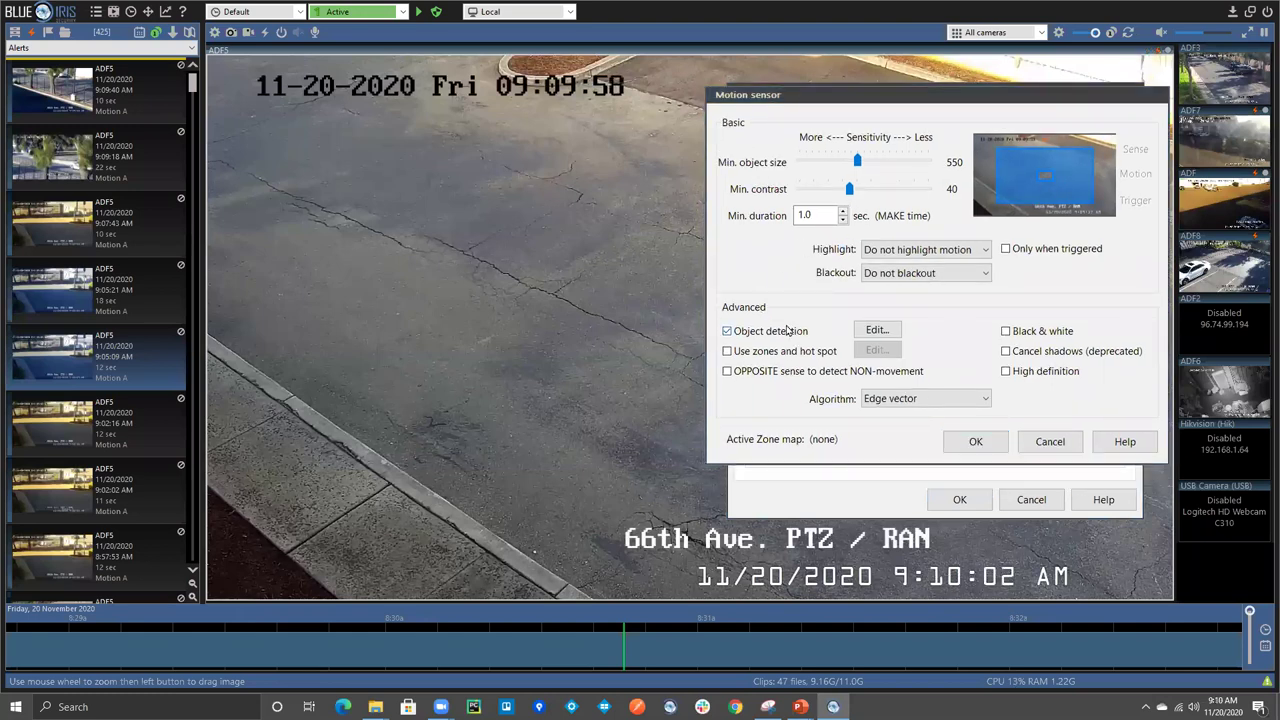
left_click(876, 332)
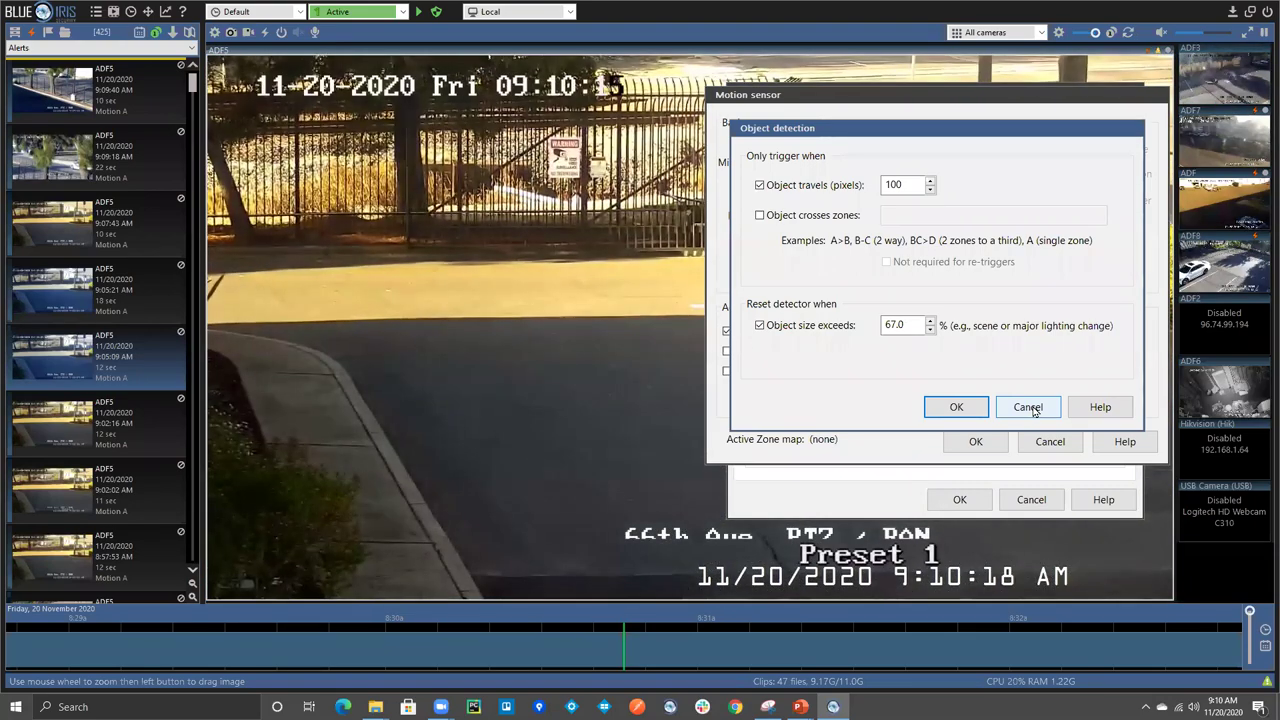
left_click(1030, 408)
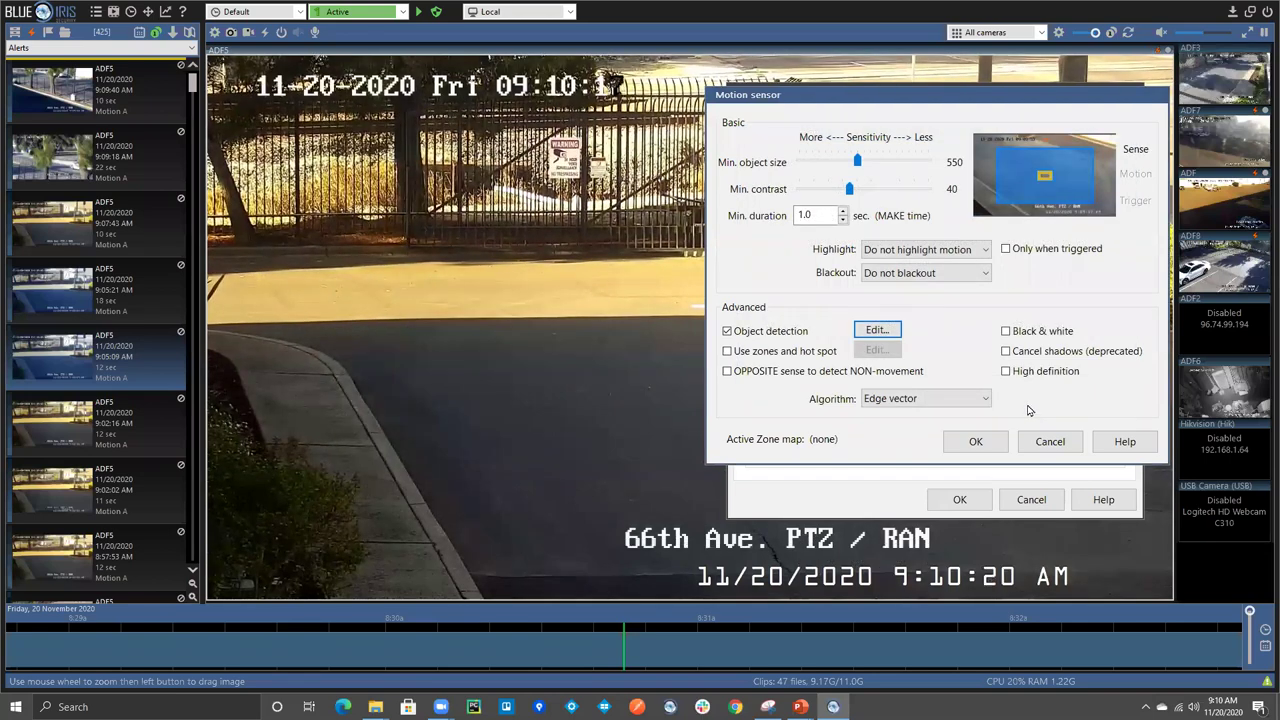
Try enabling zones and hot spot for ADF5's motion sensor and brushing on zone A, and discard all camera changes.
left_click(812, 360)
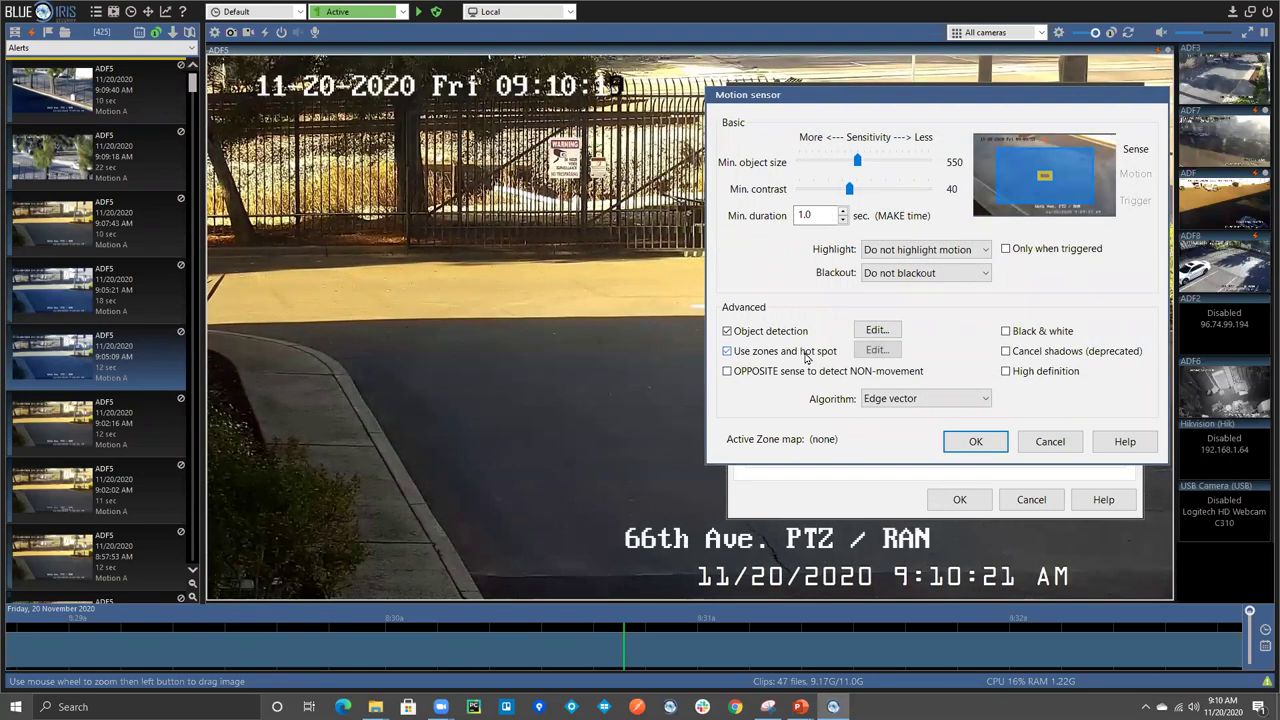
left_click(860, 354)
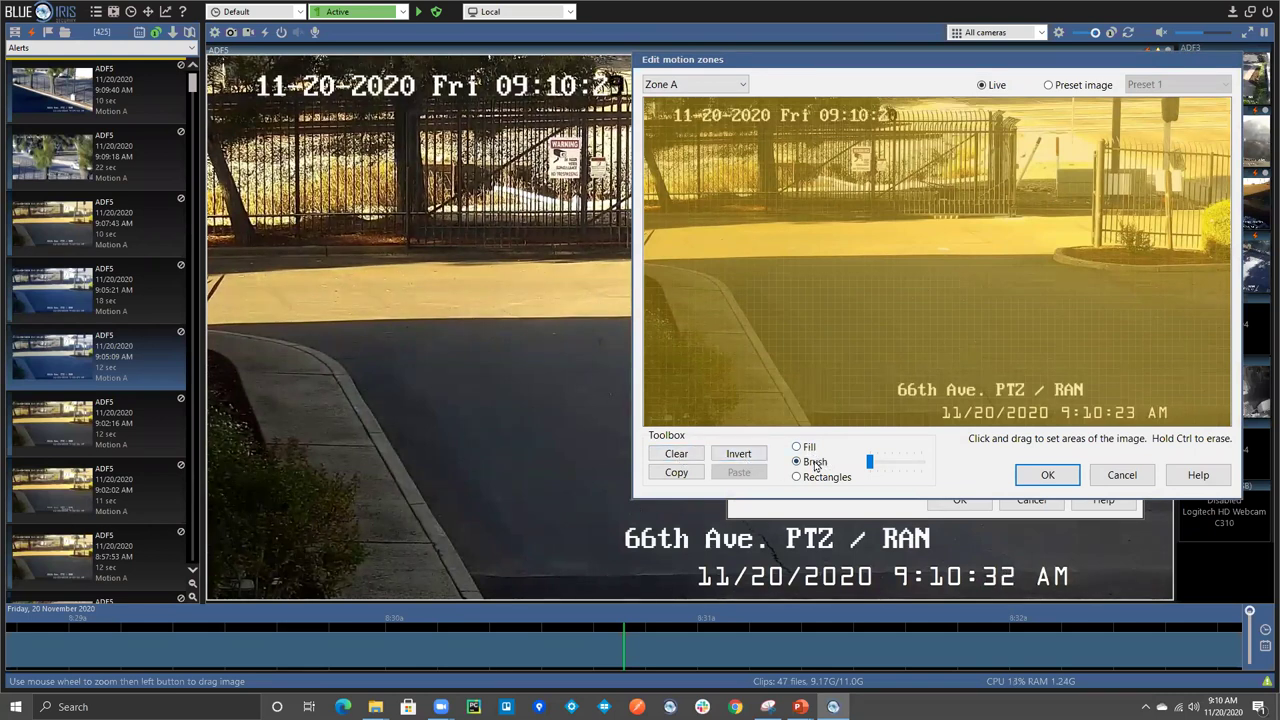
mouse_move(659, 107)
left_mouse_down()
mouse_move(766, 108)
mouse_move(650, 175)
mouse_move(776, 110)
mouse_move(700, 152)
mouse_move(710, 140)
mouse_move(657, 113)
mouse_move(710, 120)
mouse_move(673, 153)
mouse_move(646, 142)
mouse_move(680, 200)
mouse_move(665, 200)
mouse_move(800, 150)
mouse_move(743, 170)
left_mouse_up()
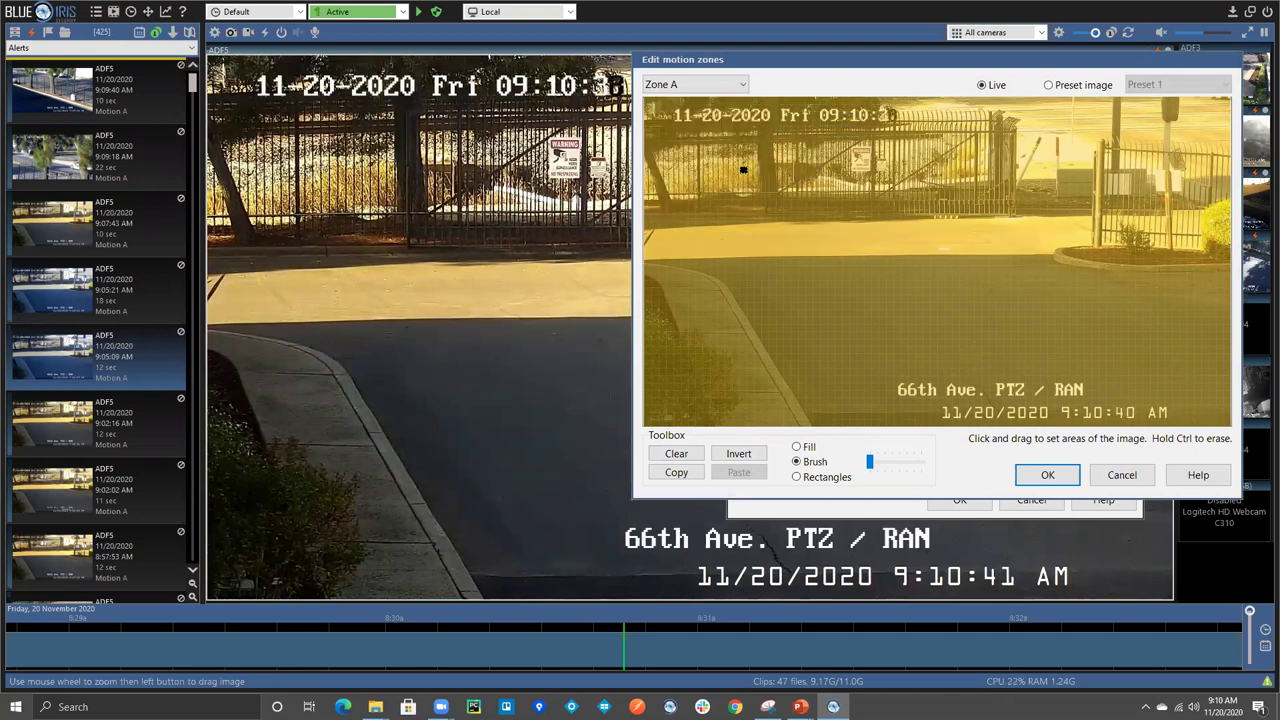
left_click(1133, 479)
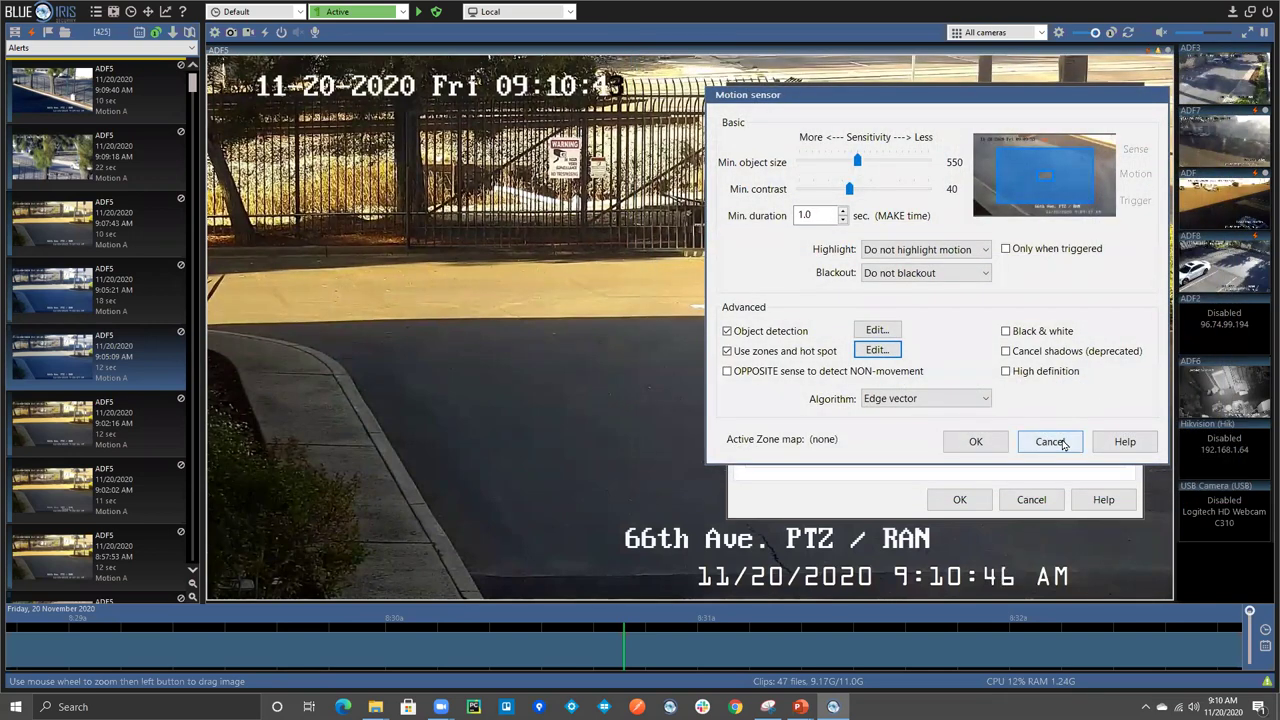
left_click(1052, 438)
left_click(1033, 498)
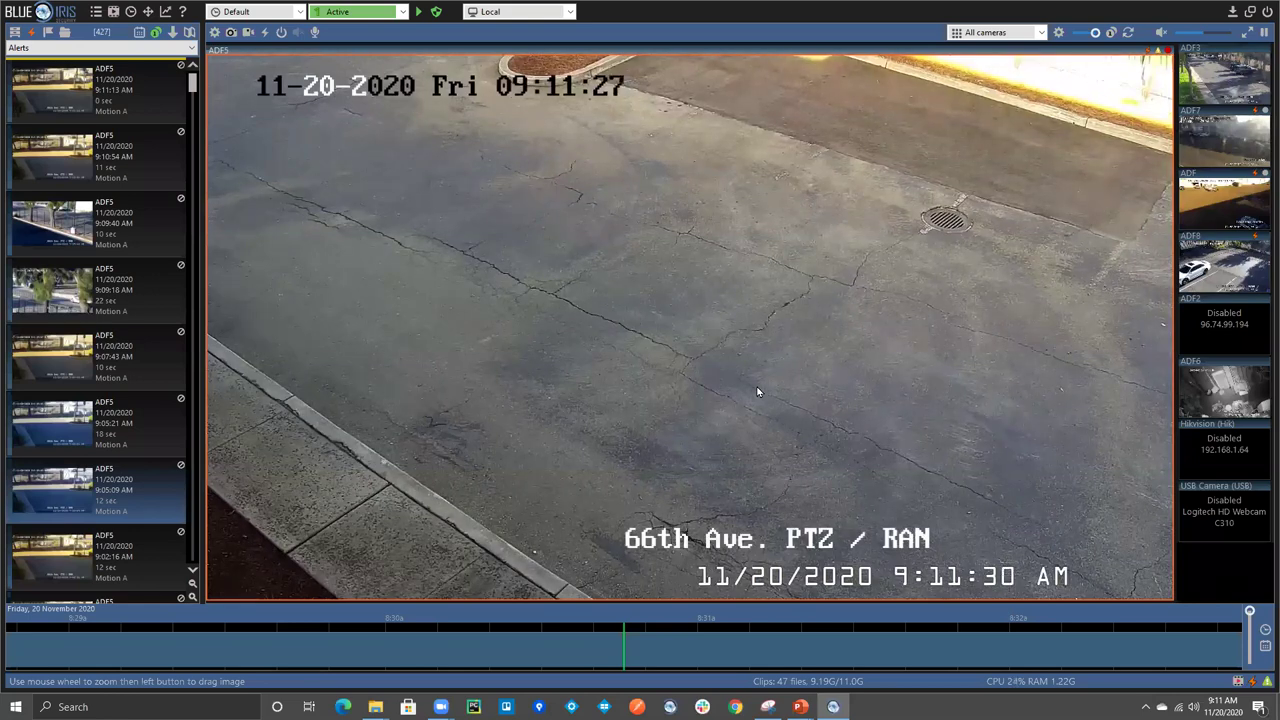
Revisit camera ADF5's trigger settings and examine the basic and advanced motion sensor options without saving.
right_click(751, 202)
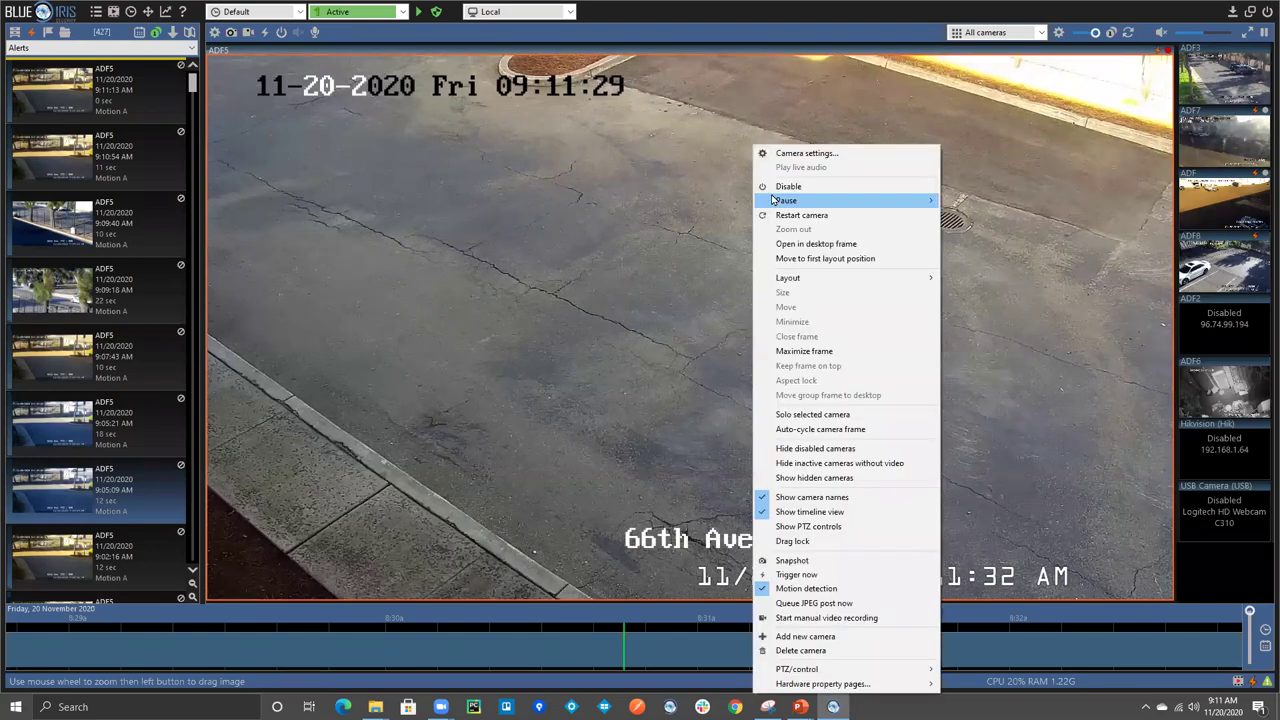
left_click(820, 153)
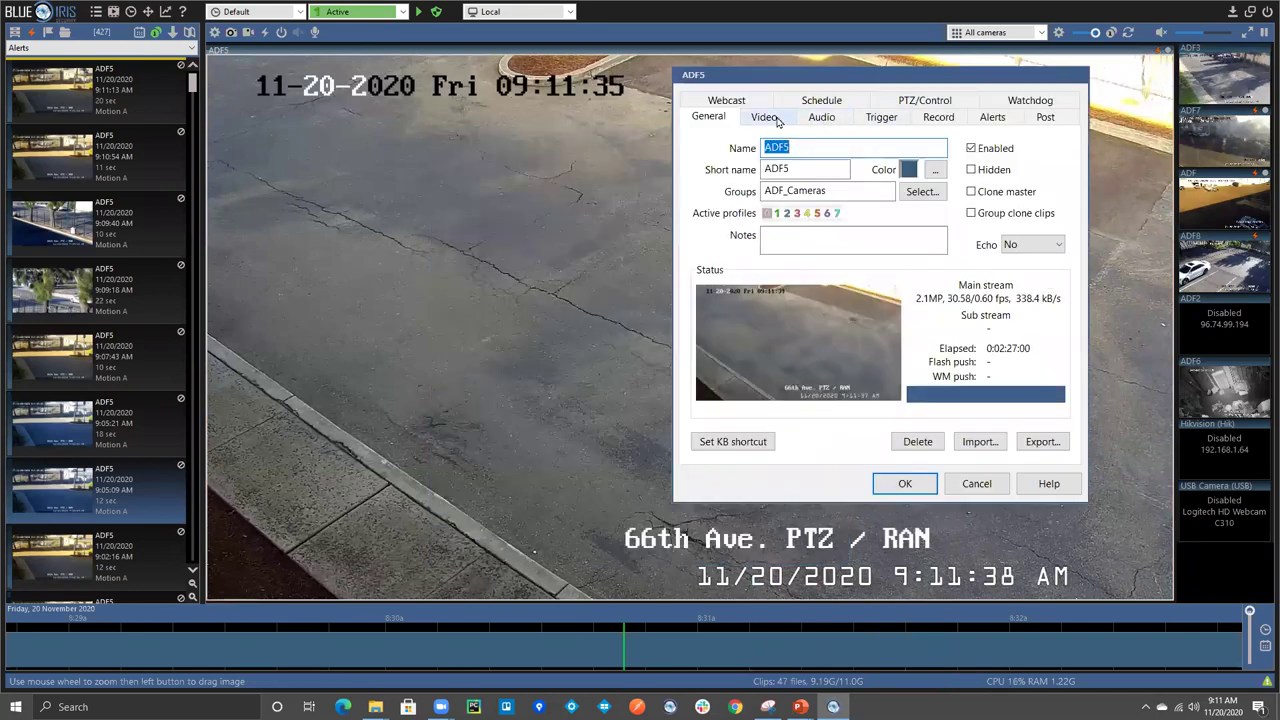
left_click(881, 117)
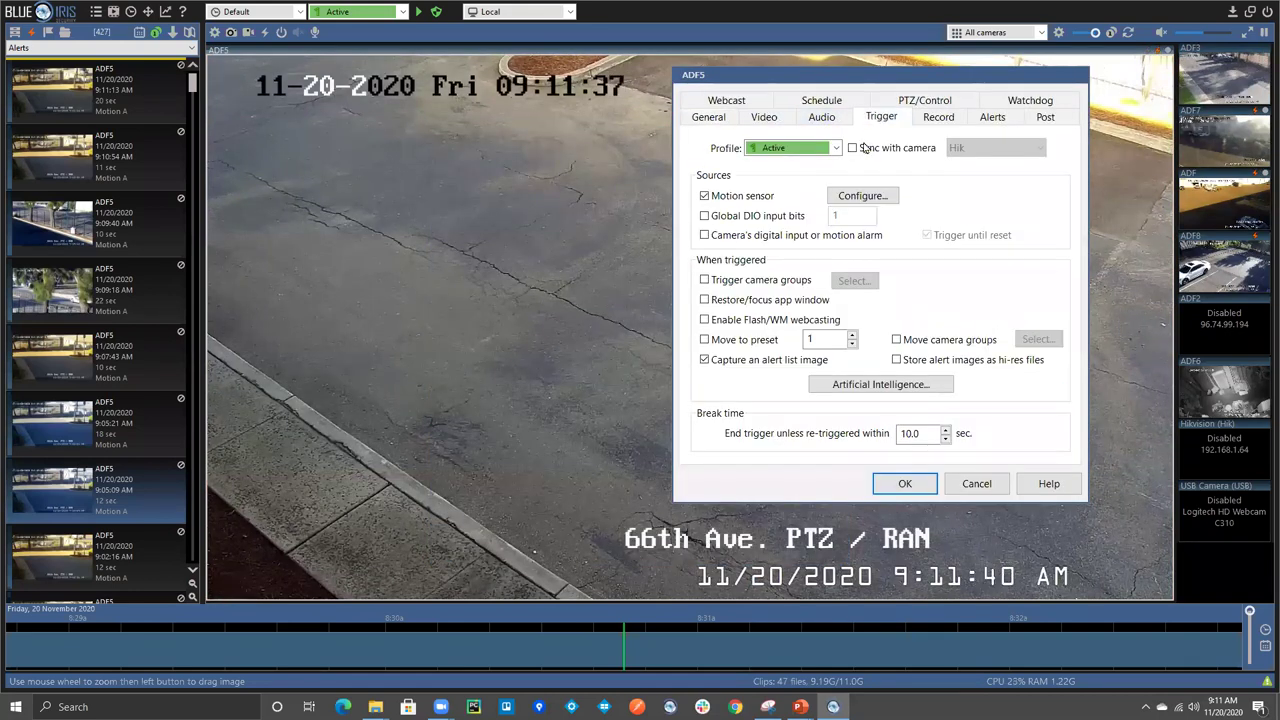
left_click(866, 198)
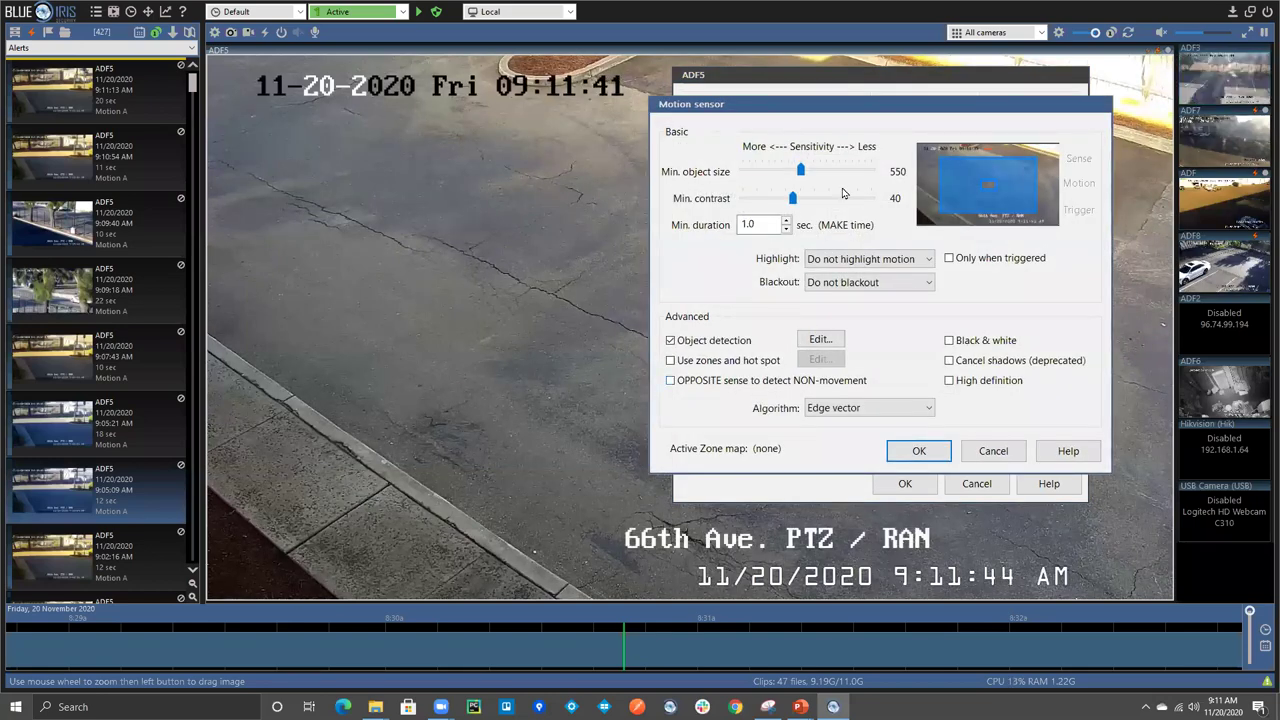
left_click(970, 451)
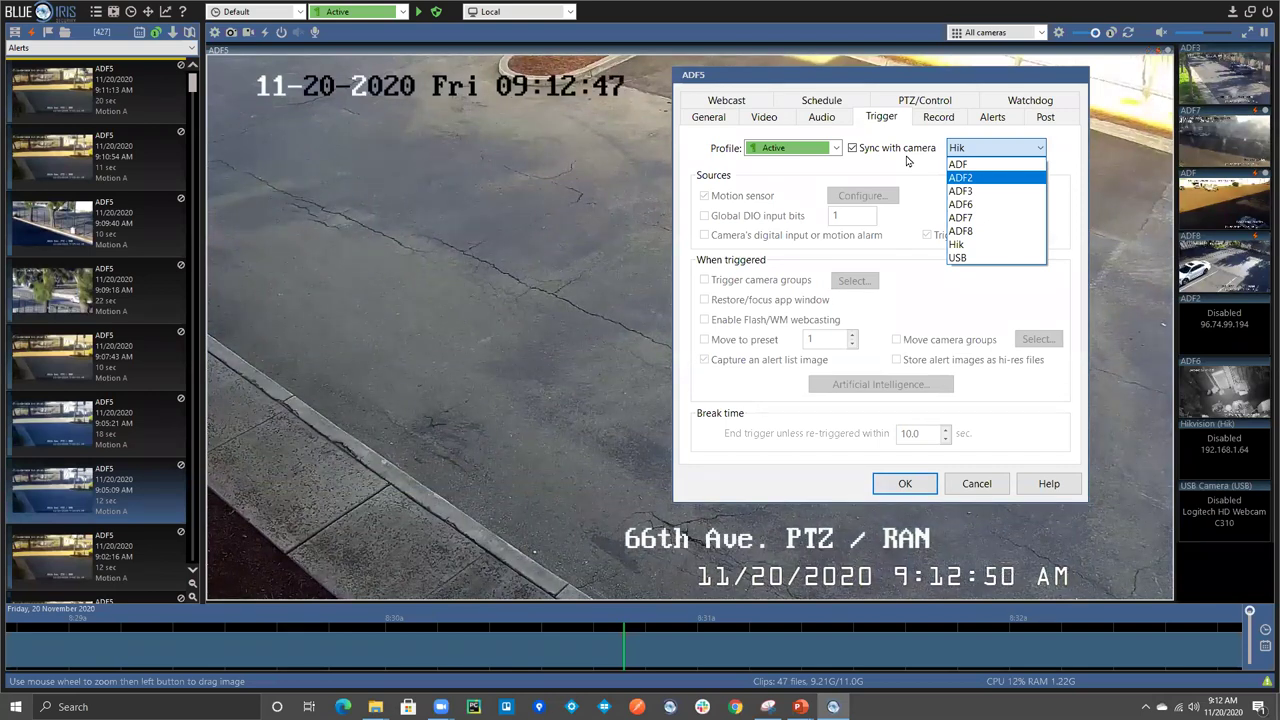
Check which cameras ADF5's triggers can sync with, turn off Sync with camera, and leave the settings without saving.
left_click(907, 160)
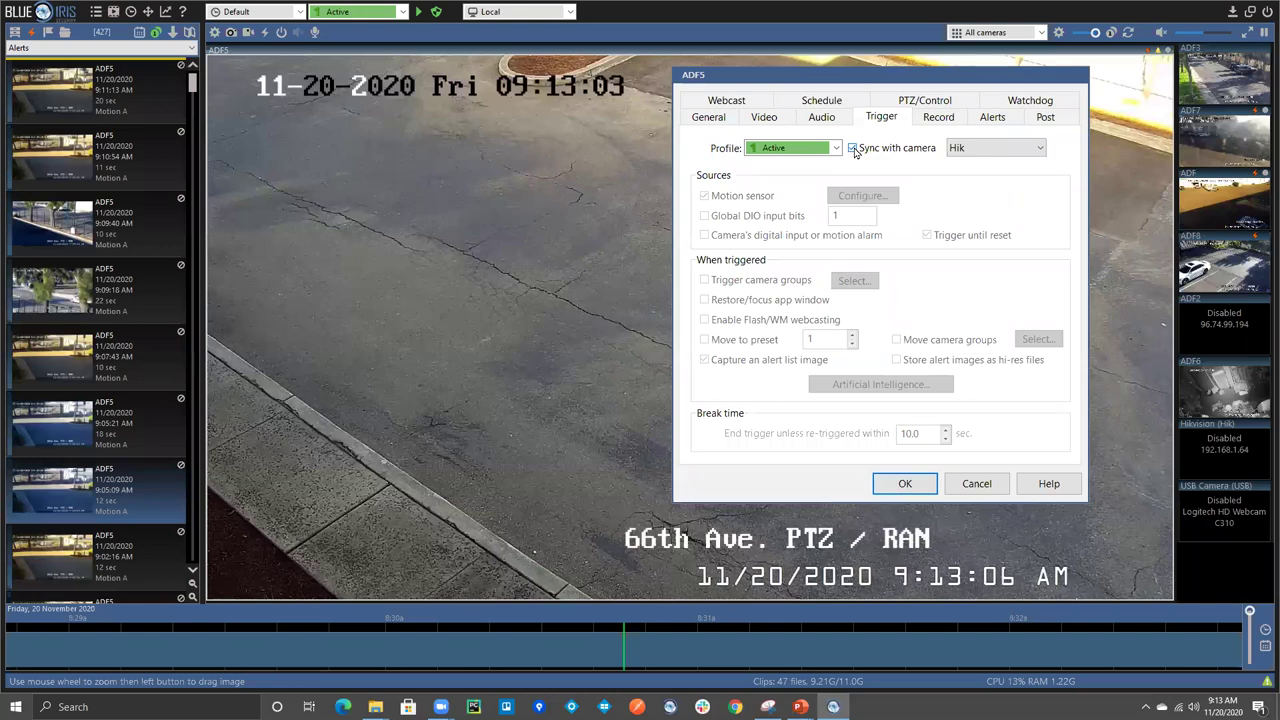
left_click(990, 150)
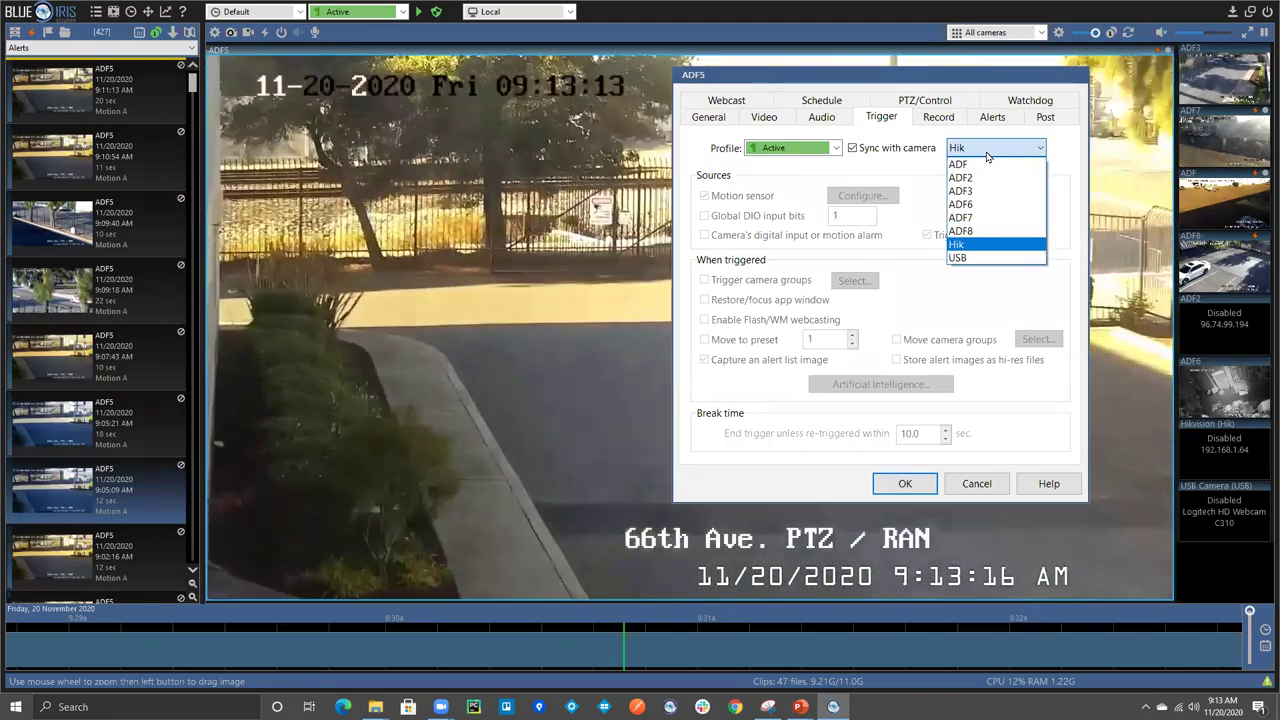
left_click(893, 165)
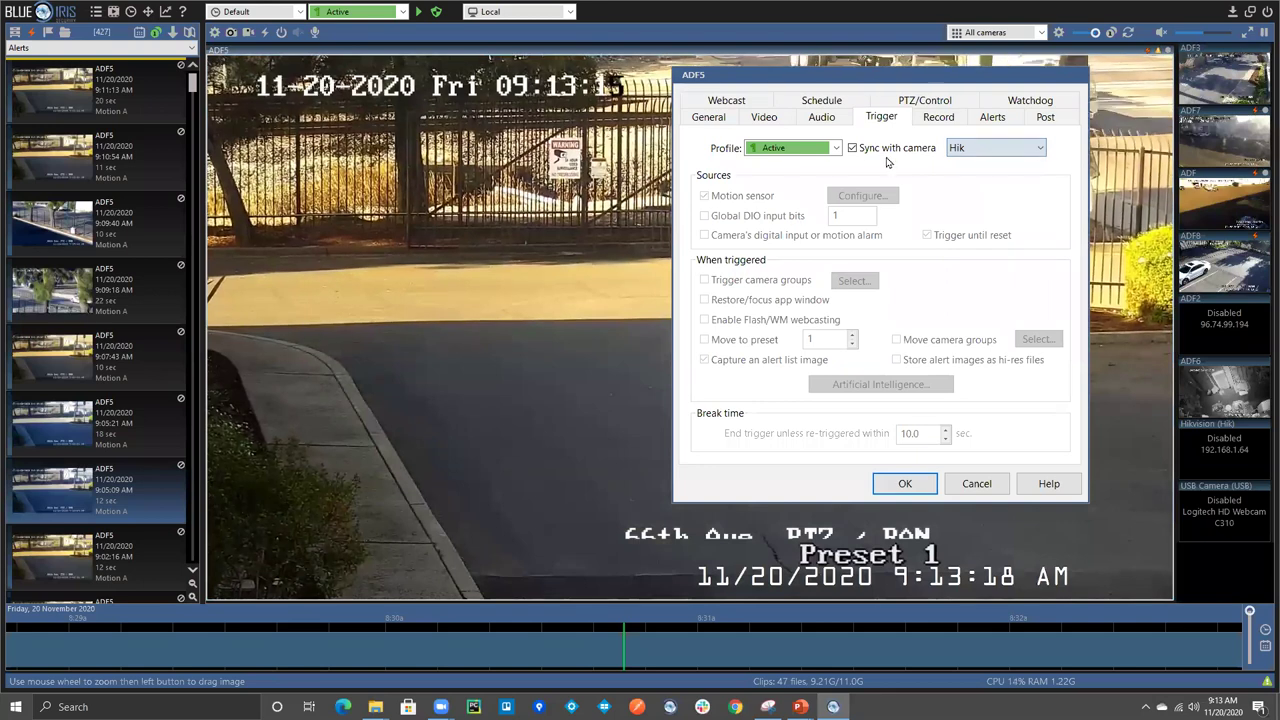
left_click(852, 148)
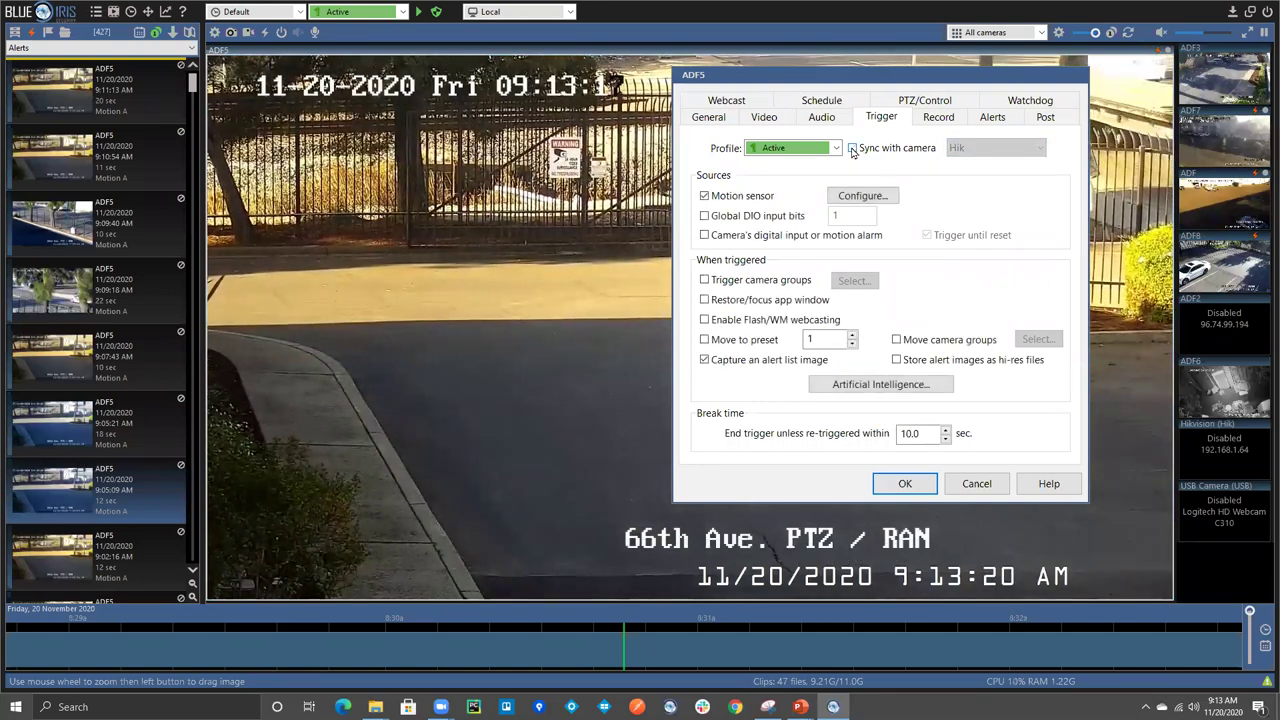
left_click(977, 486)
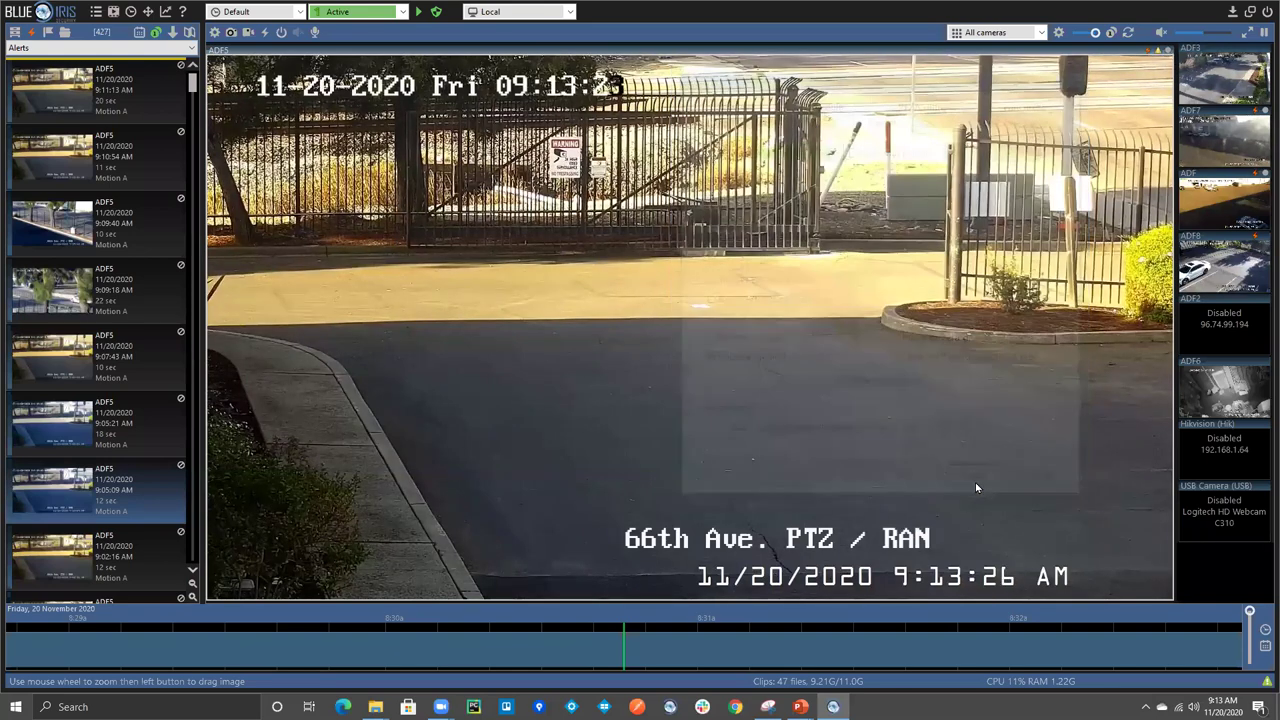
Try syncing camera ADF7's trigger settings with camera ADF5, and turn the sync off again.
right_click(1201, 135)
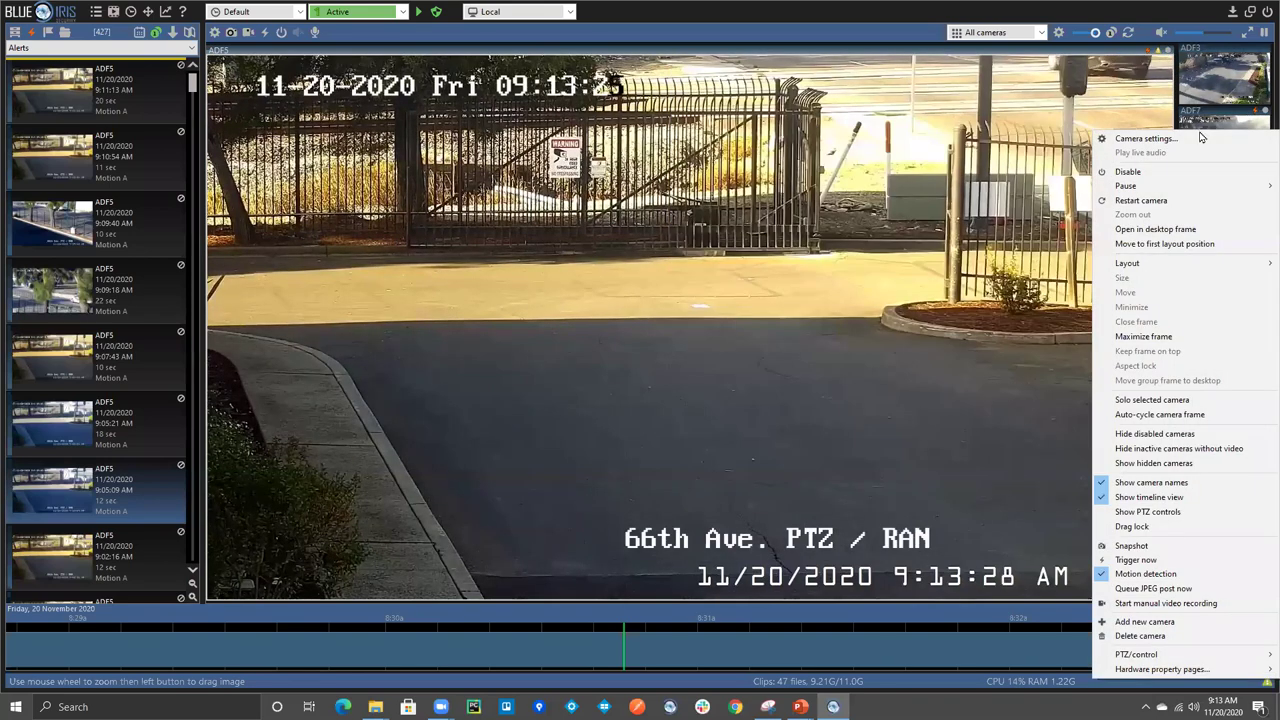
left_click(1215, 138)
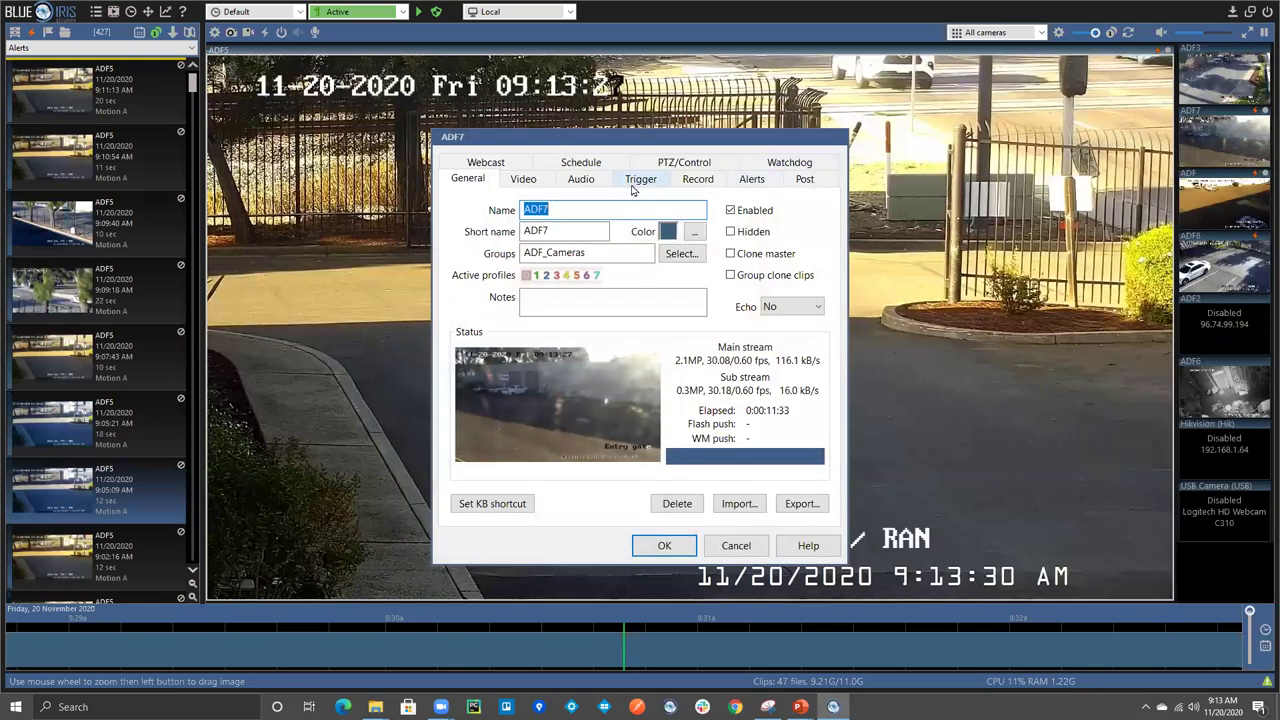
left_click(641, 179)
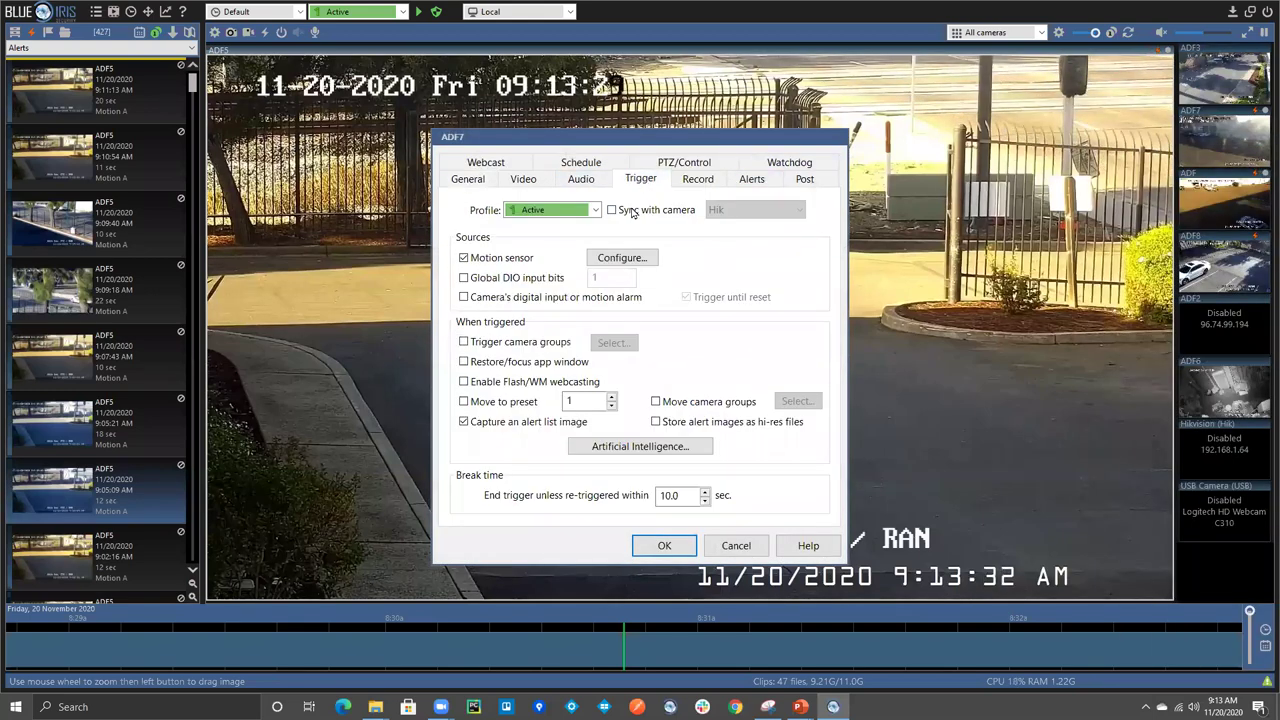
left_click(612, 210)
left_click(750, 212)
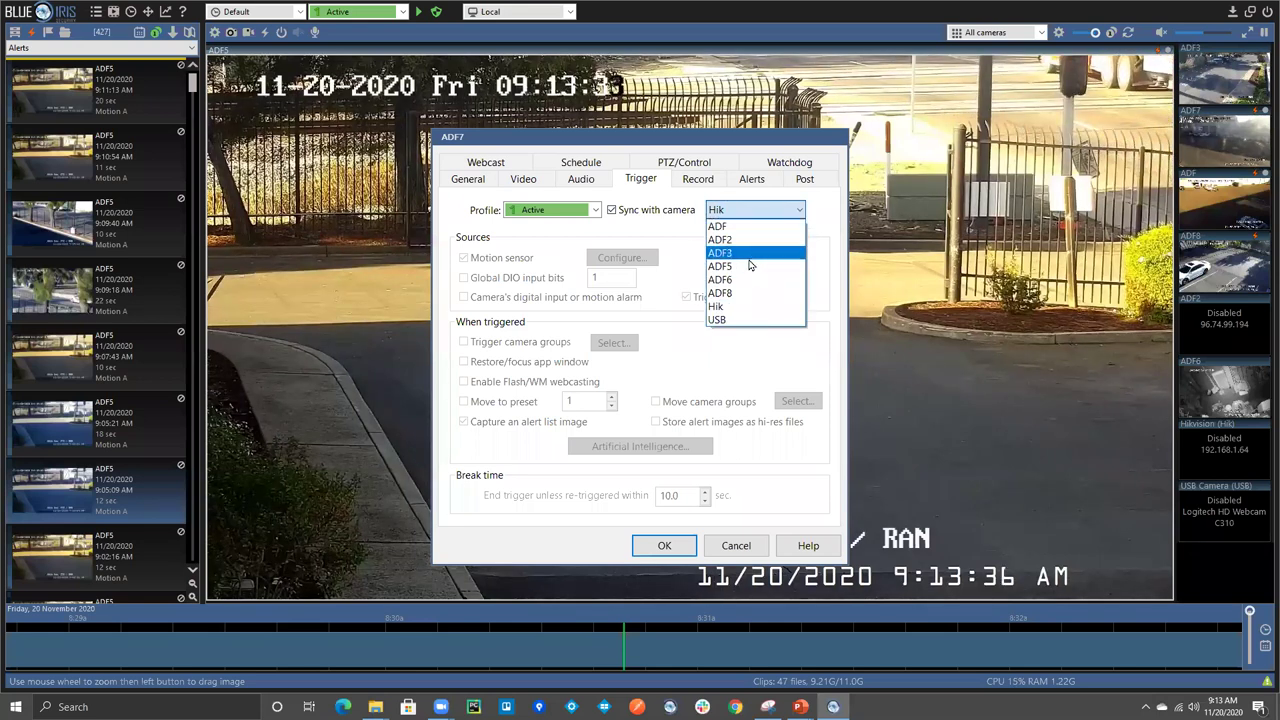
left_click(745, 266)
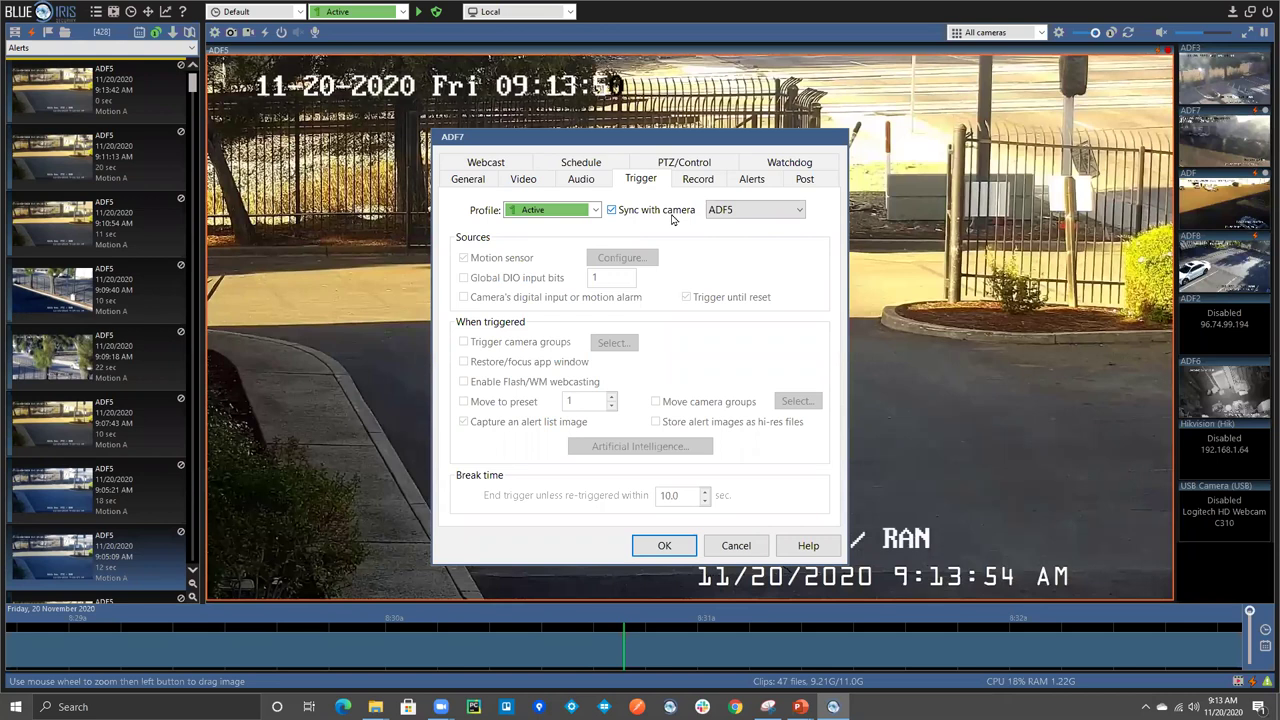
left_click_drag(678, 140, 849, 131)
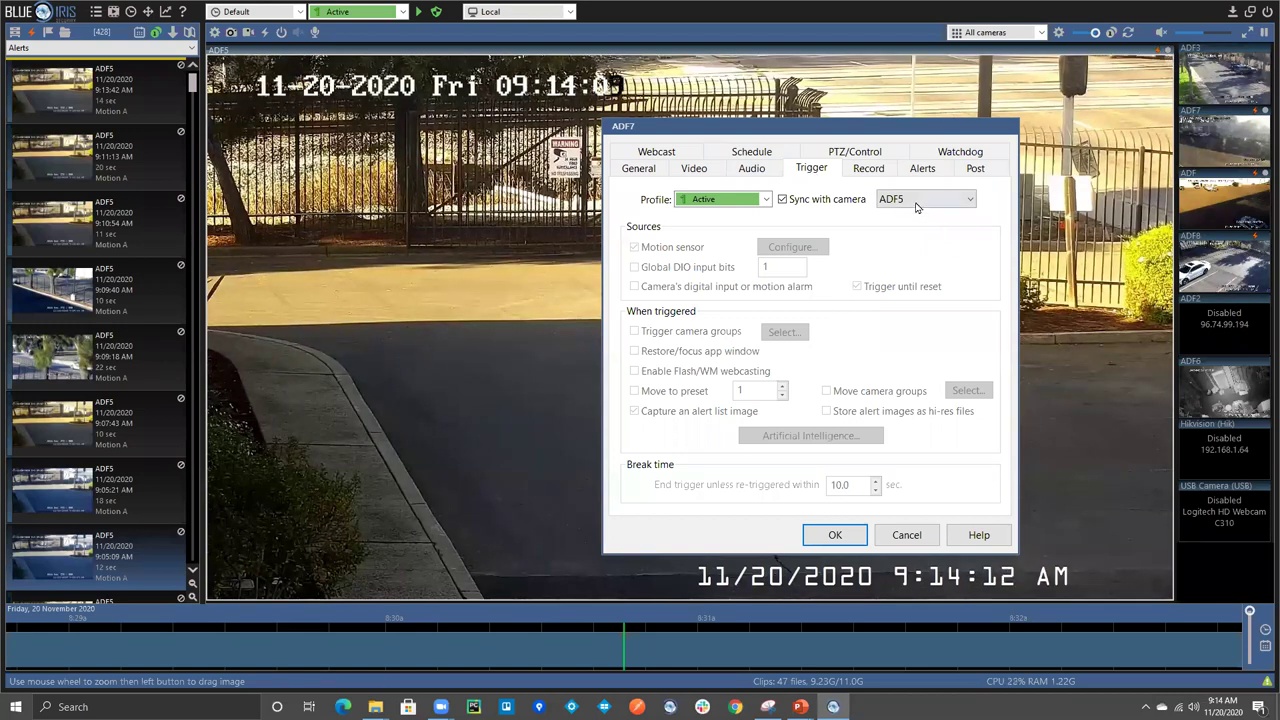
left_click(783, 200)
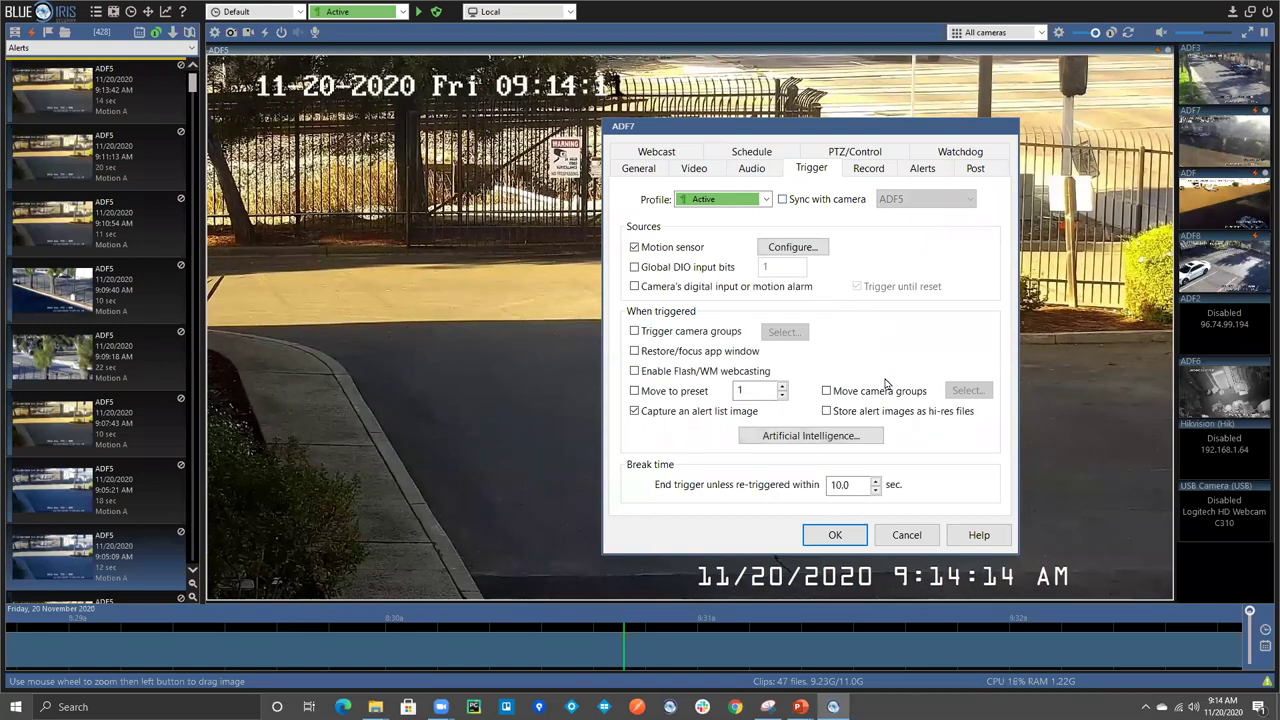
Examine camera ADF7's artificial intelligence options for alert validation and plate recognition, and leave the camera settings without saving.
left_click(828, 438)
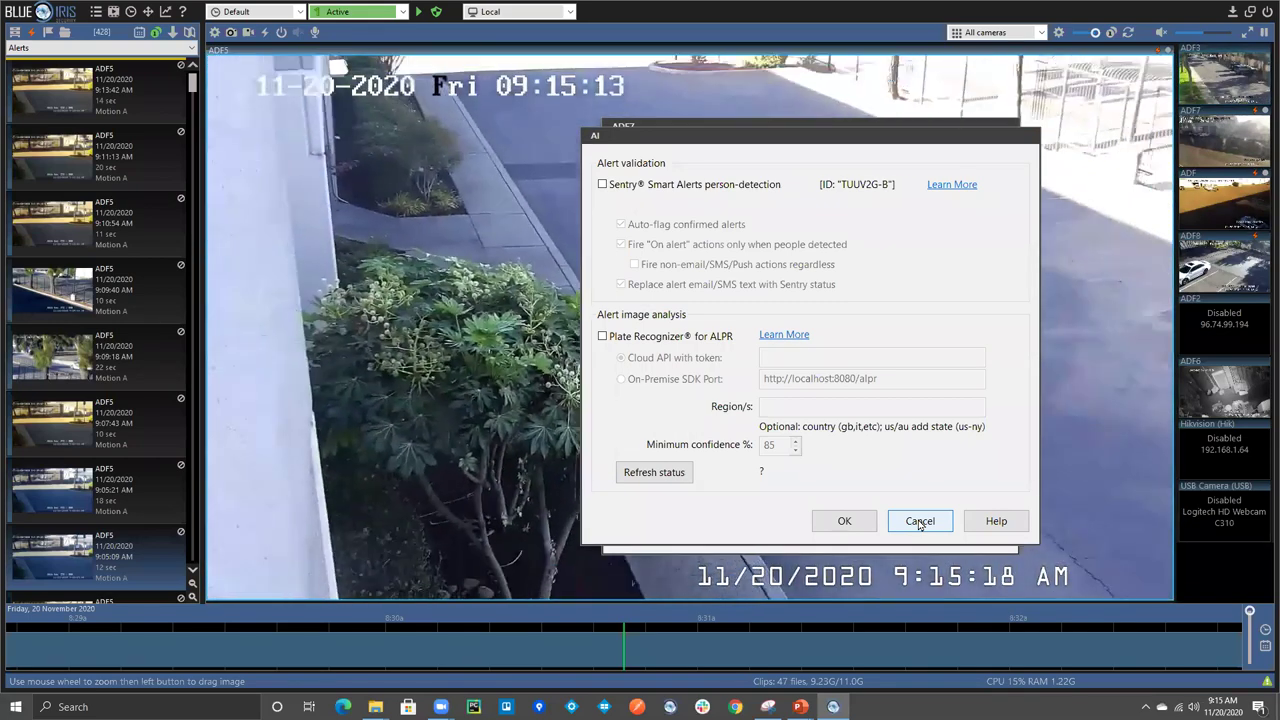
left_click(919, 524)
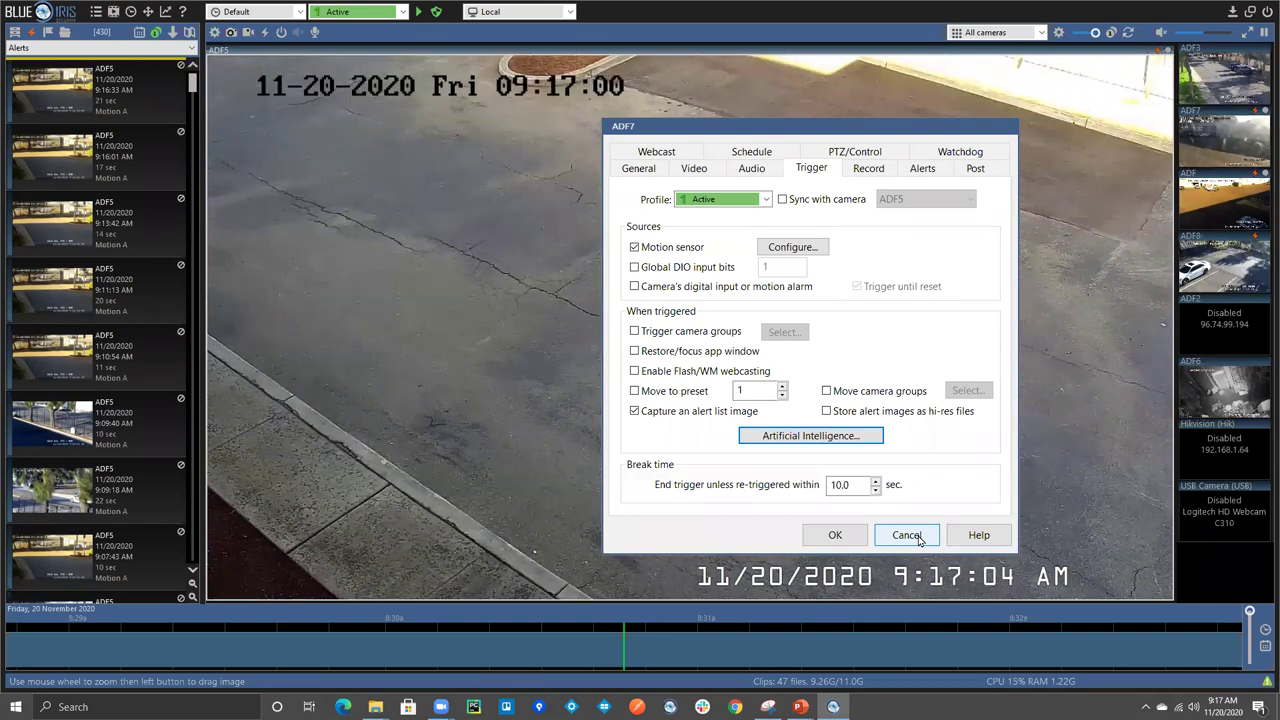
left_click(906, 535)
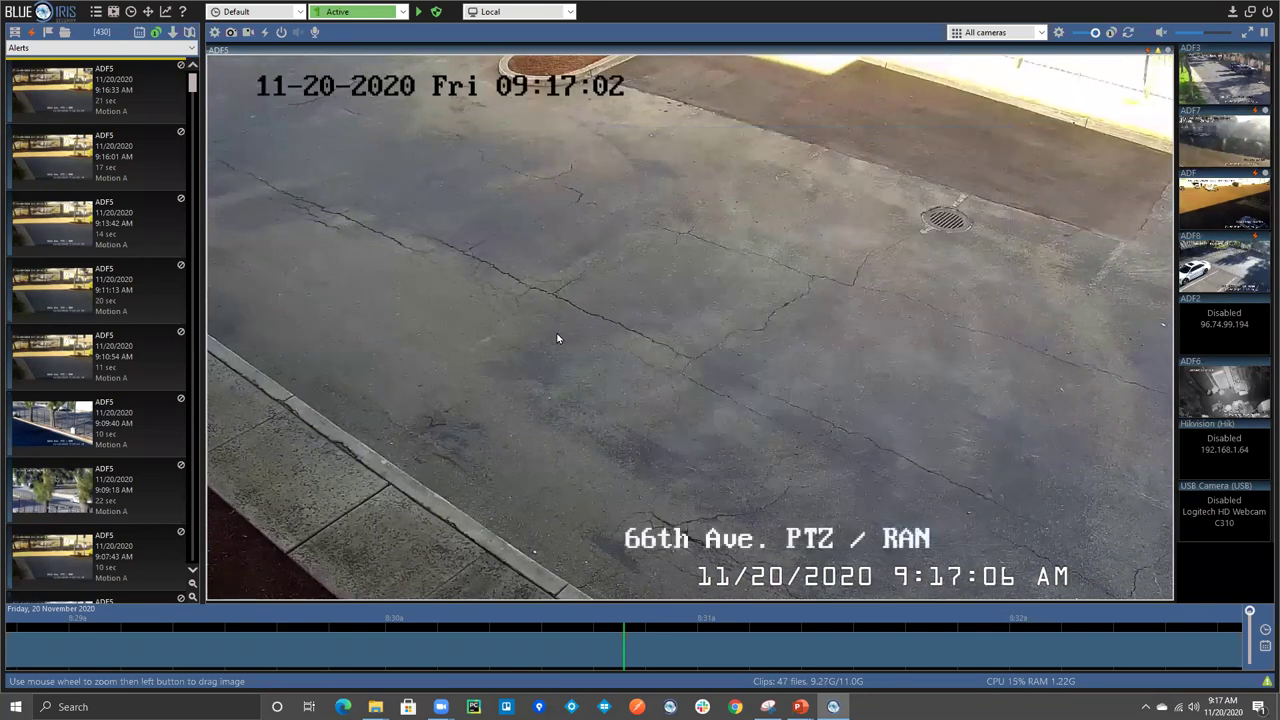
Examine the export and auto export options in the global settings' About section, and leave without exporting or saving.
left_click(99, 13)
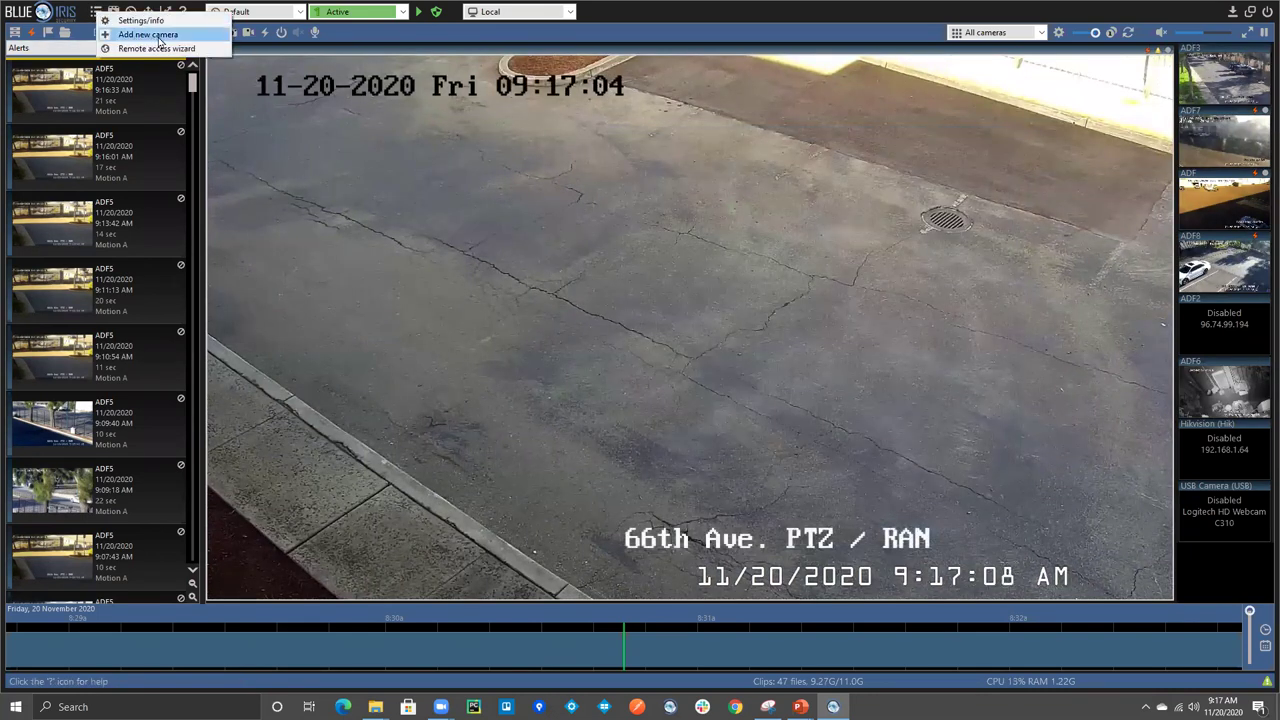
left_click(168, 21)
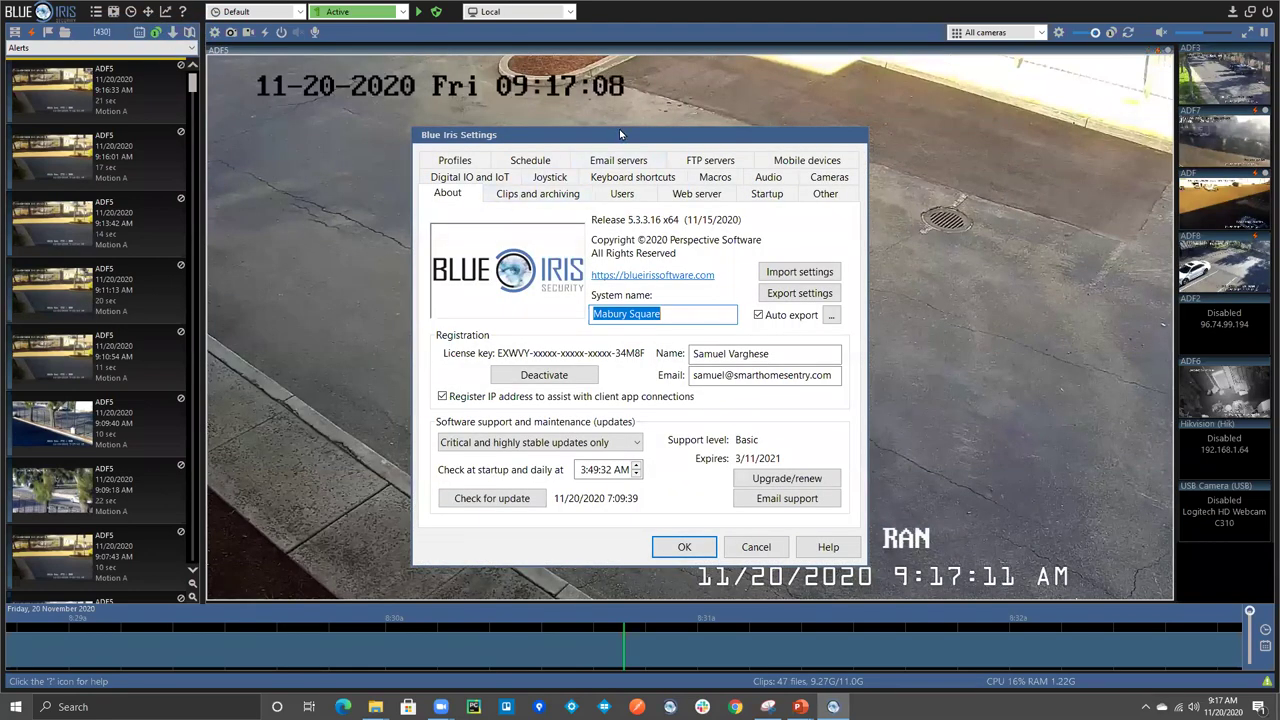
left_click_drag(620, 134, 760, 112)
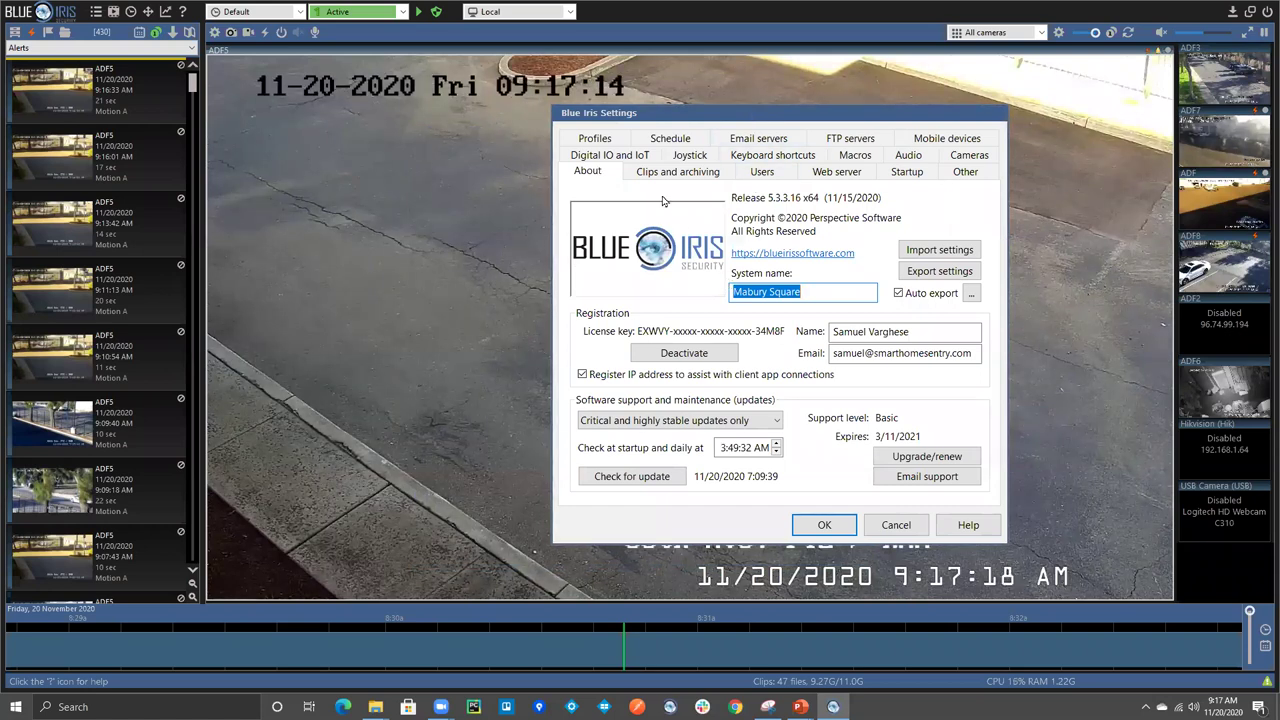
left_click(926, 272)
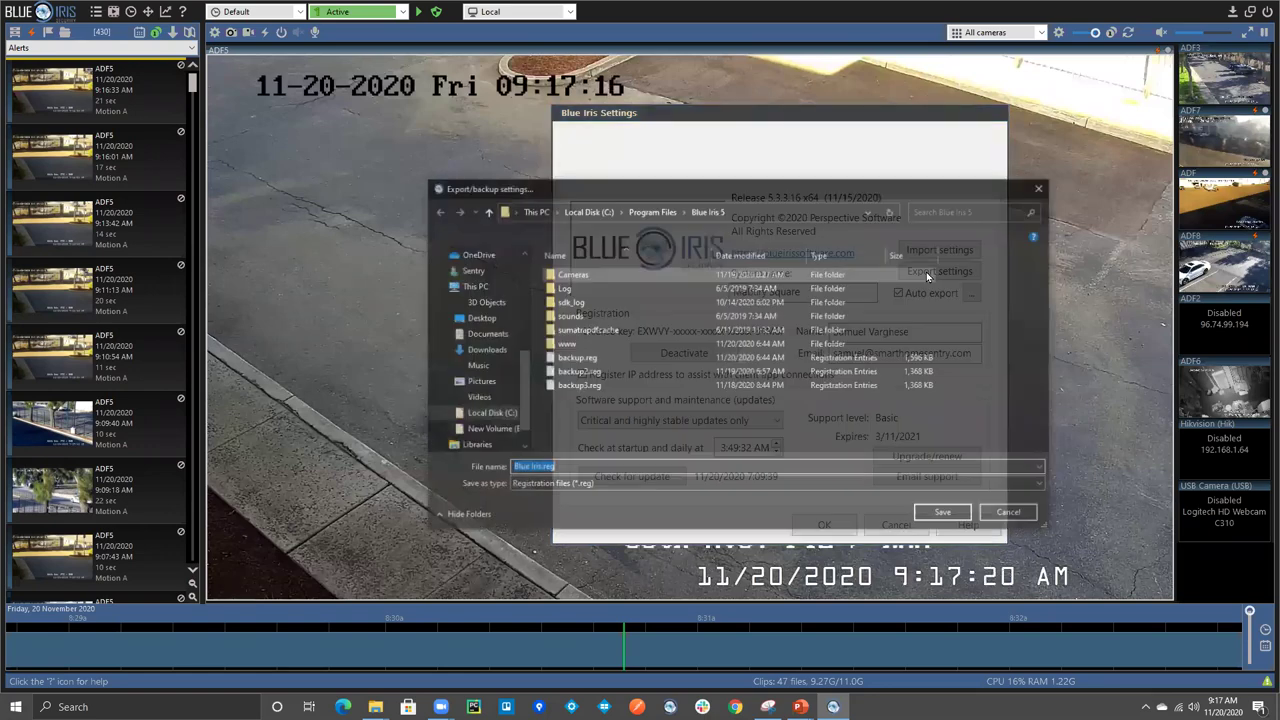
left_click(1012, 515)
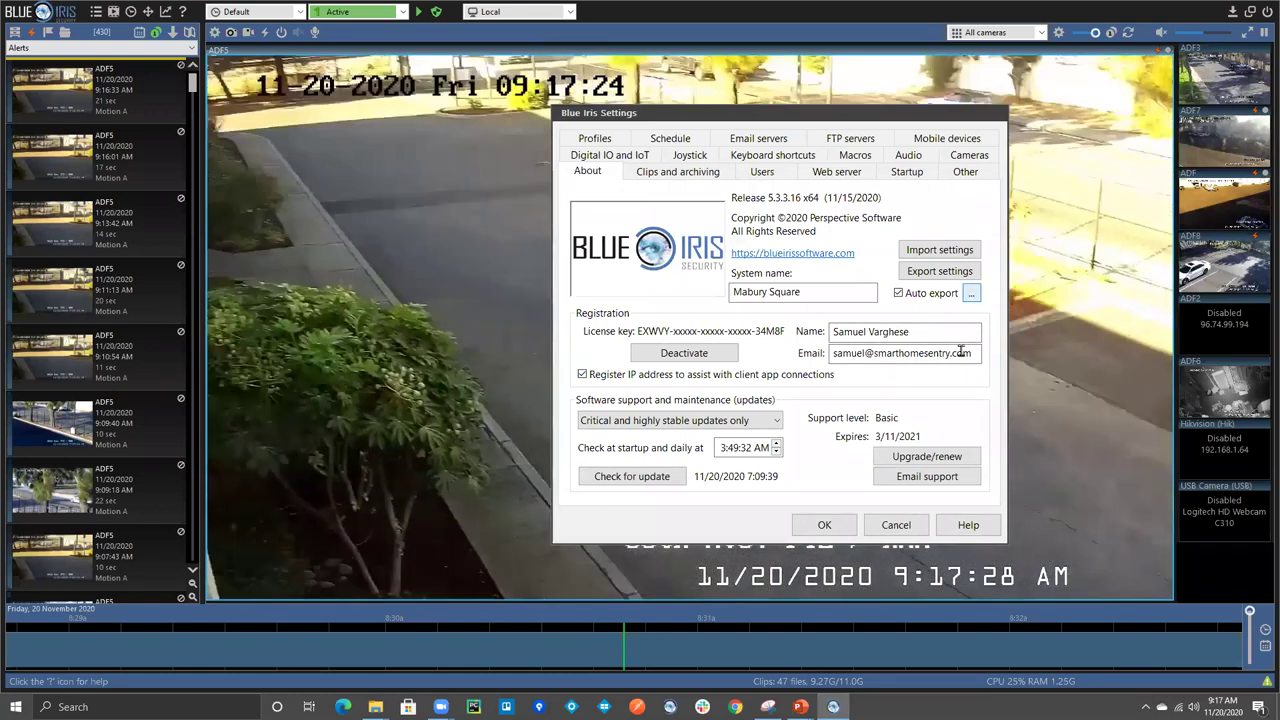
left_click(897, 525)
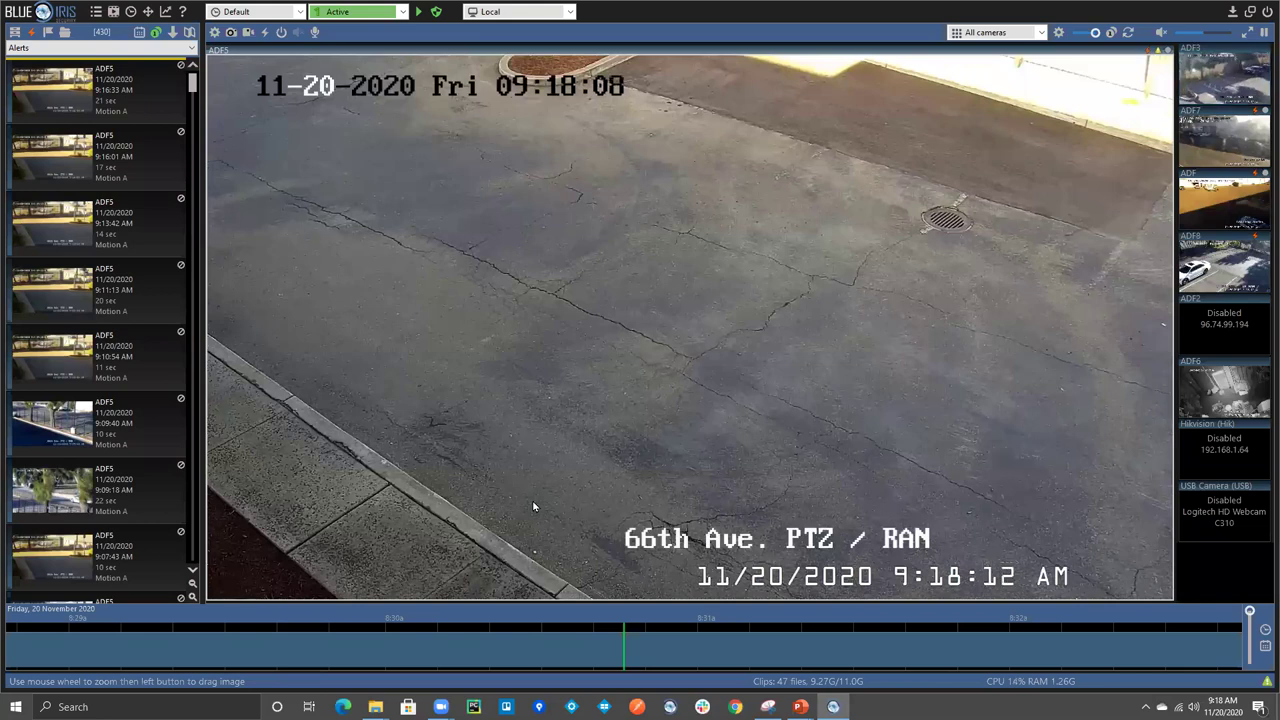
Review the available clip list views, such as all clips, alerts, Sentry confirmed and cancelled alerts, without switching the view.
left_click(63, 33)
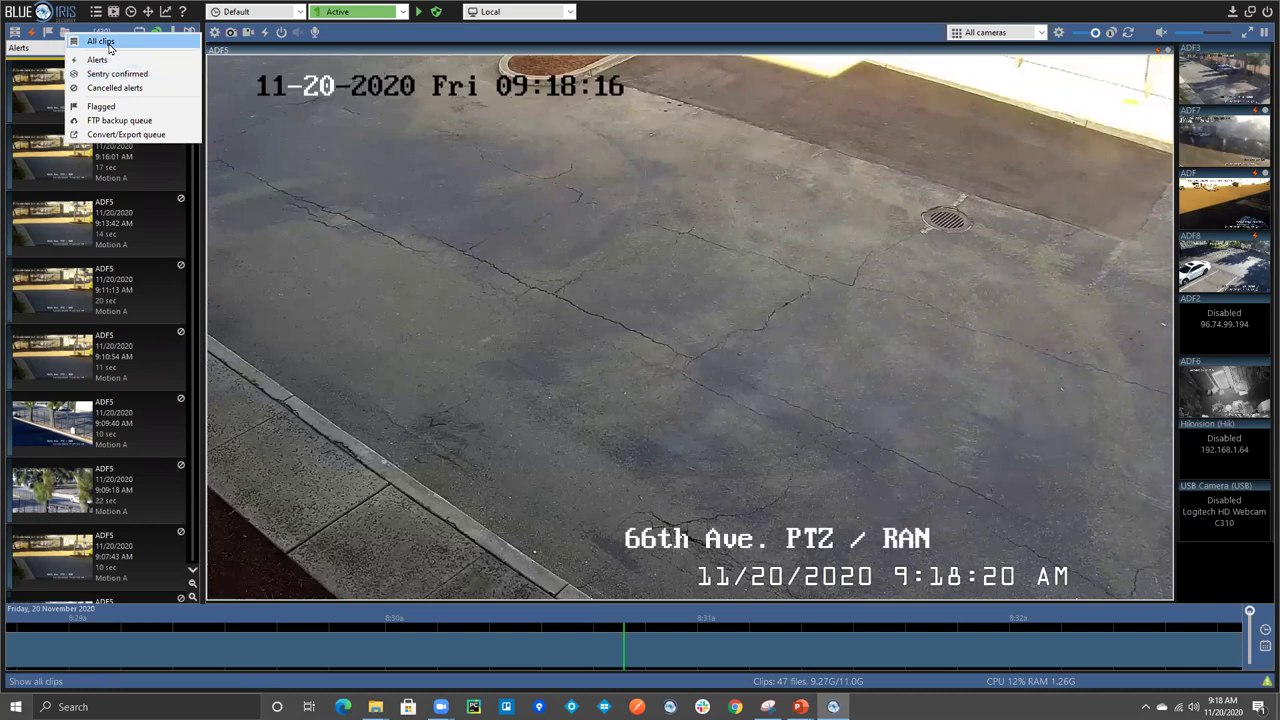
left_click(281, 122)
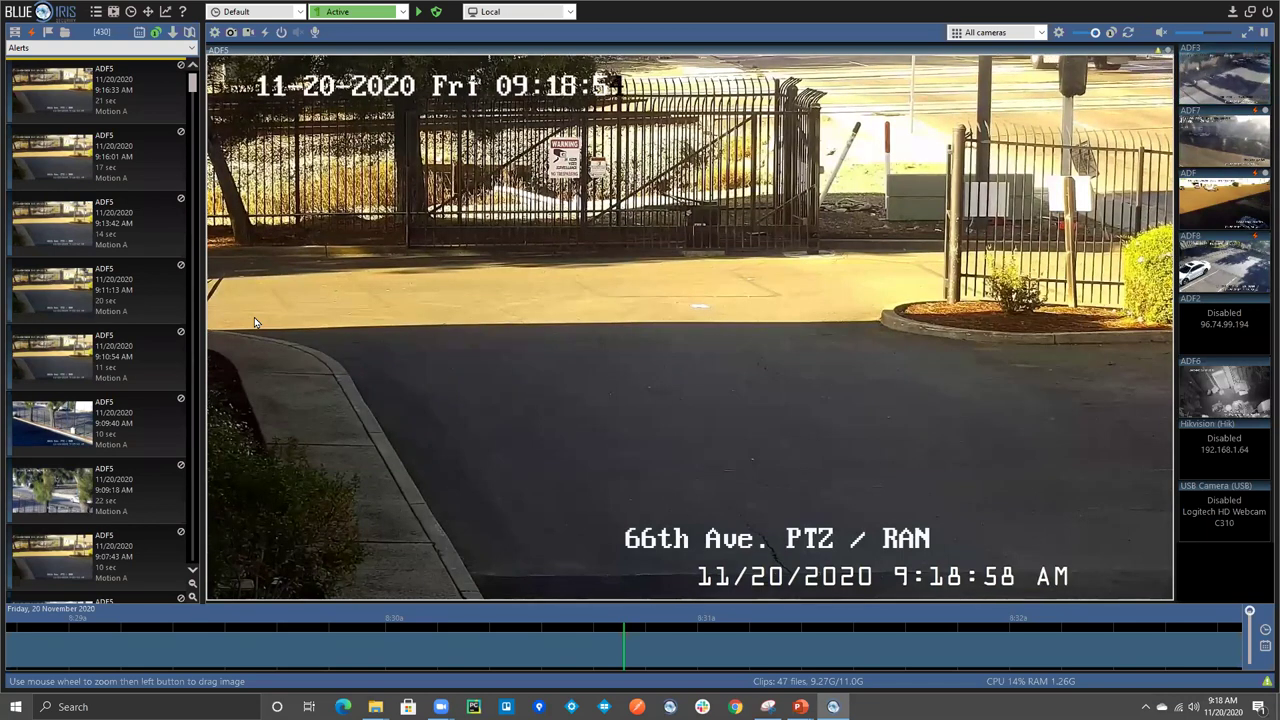
left_click(64, 33)
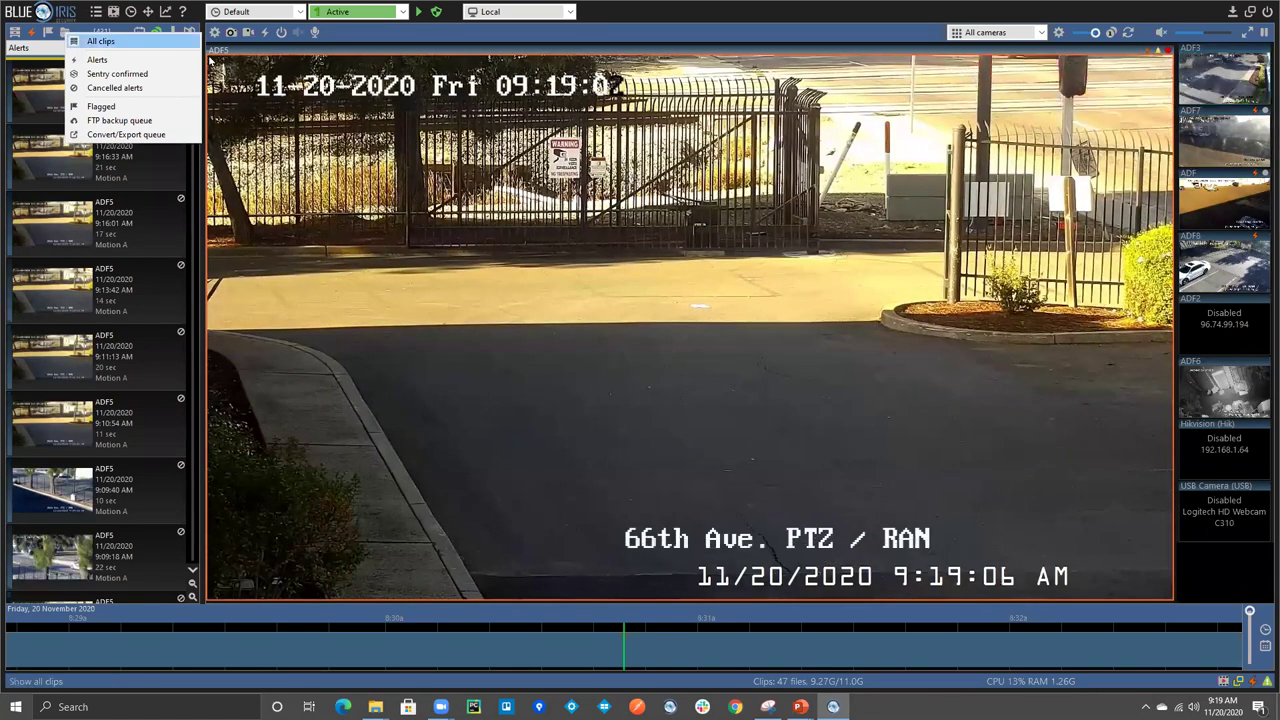
left_click(606, 37)
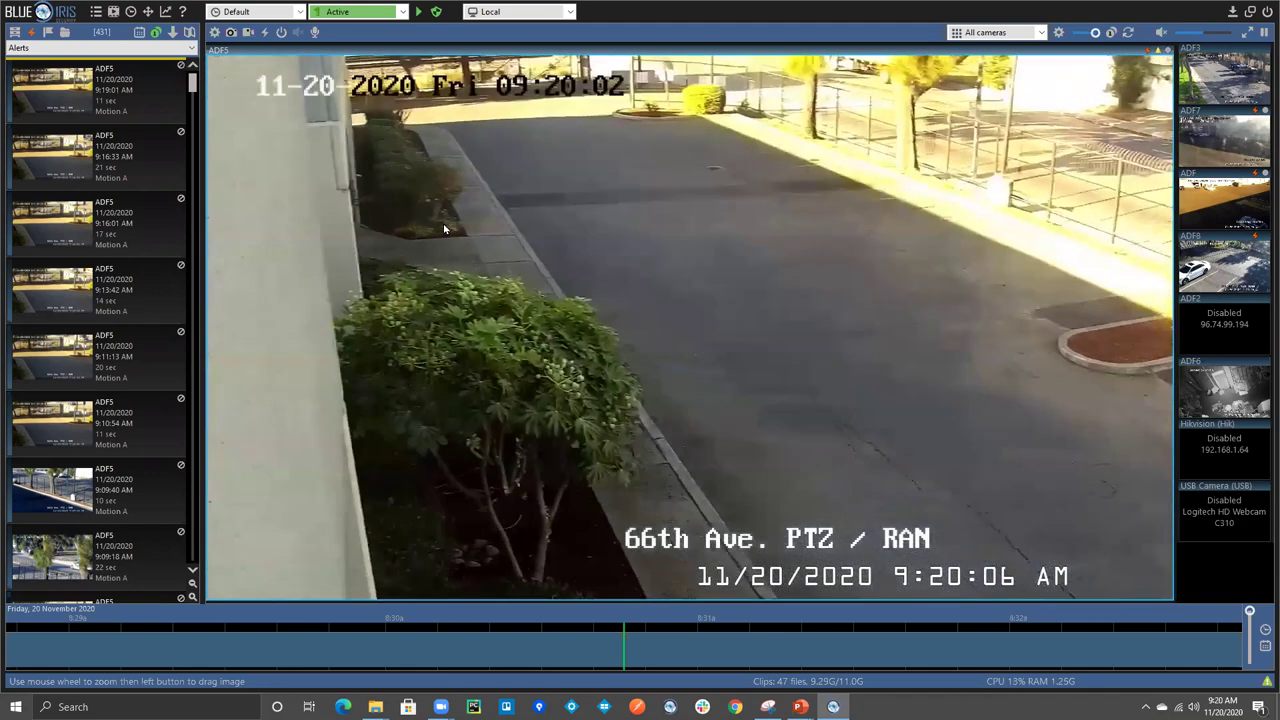
Switch to the PowerPoint slide show, revisit the push notifications setup slide, and go to the Software: Installation & Suggested Hardware slide.
key("alt+Tab")
key("alt+Tab")
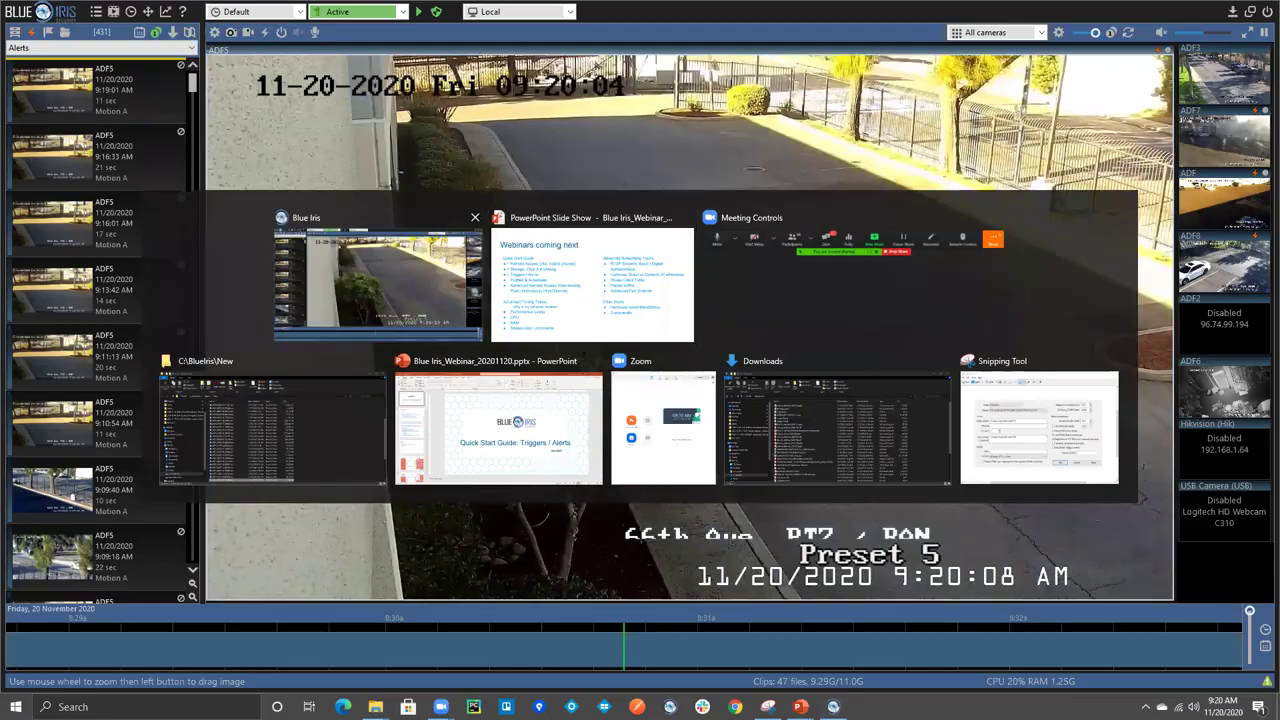
key("Left")
key("Left")
key("Left")
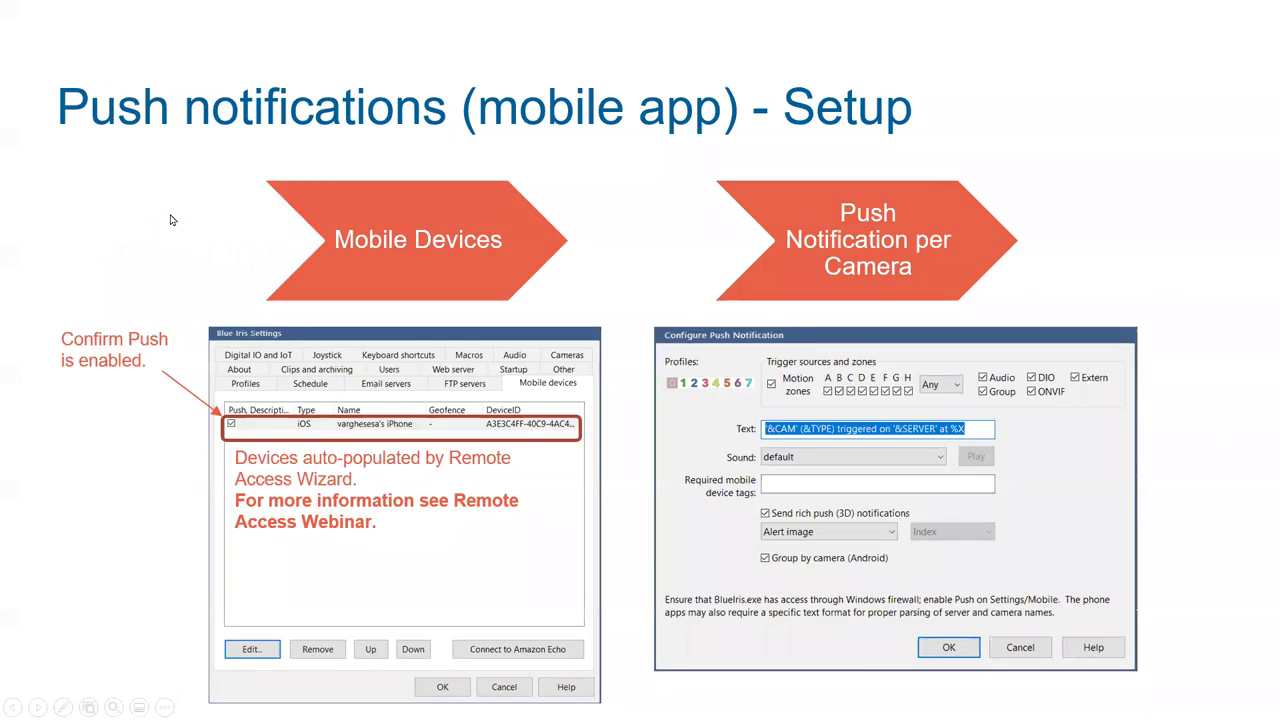
key("Right")
key("Right")
key("Right")
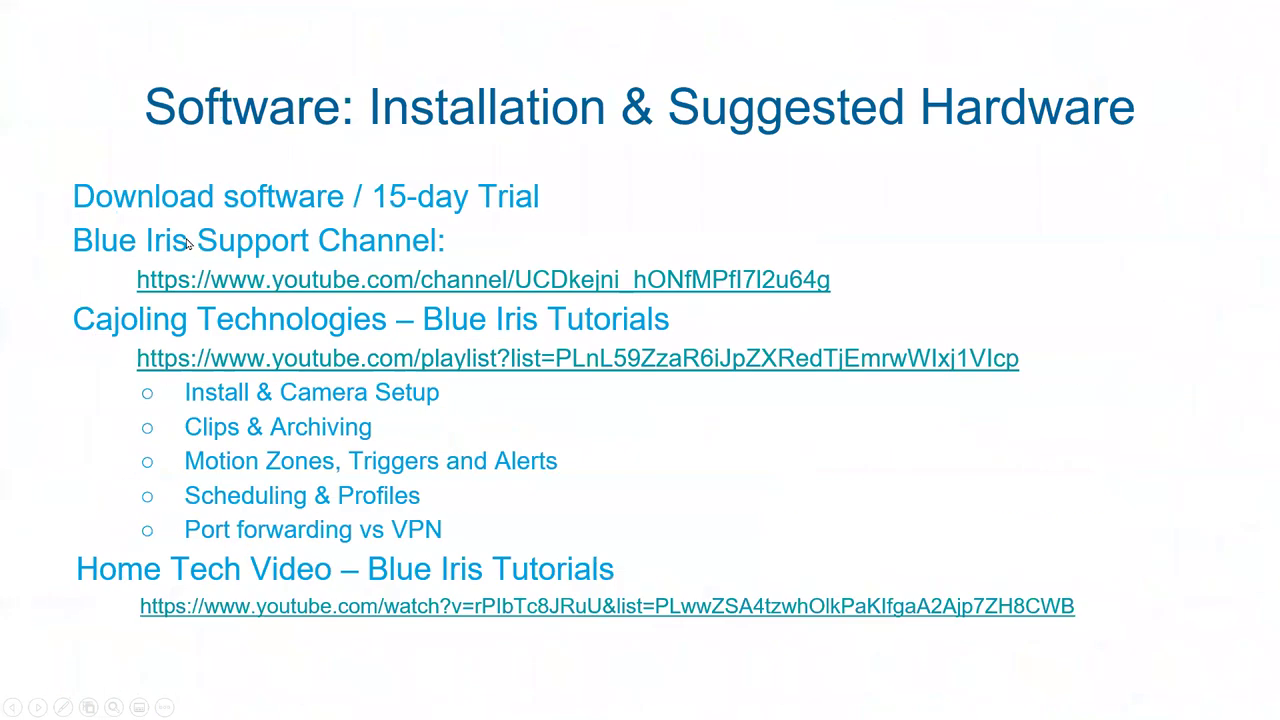